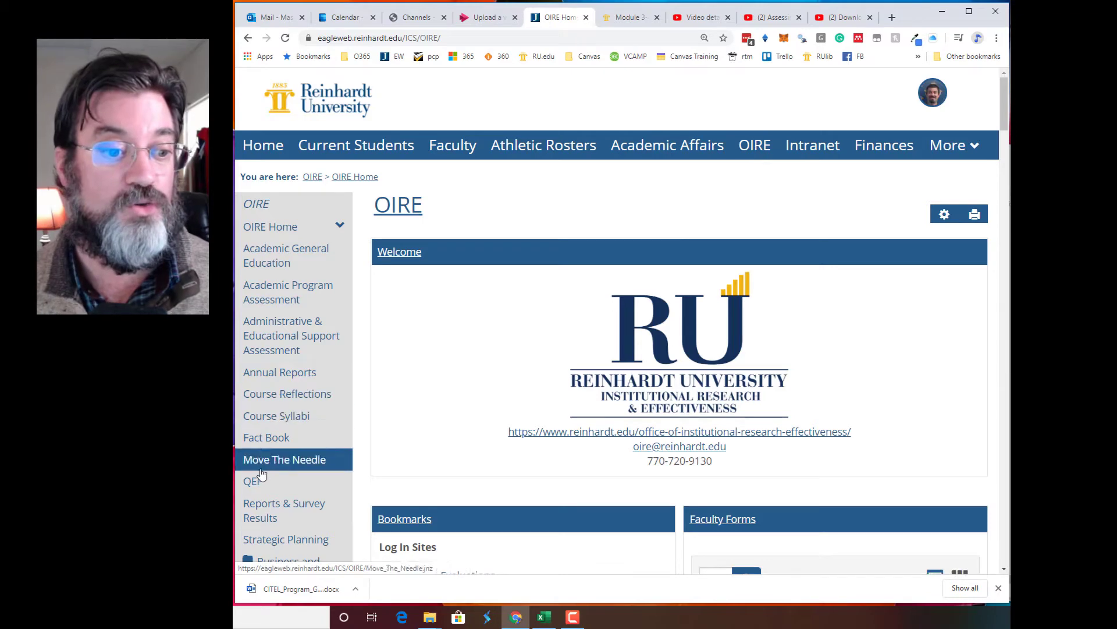
Step: Download the QEP Assessment Report from OIRE's QEP page and open it in Word with editing enabled
click(258, 483)
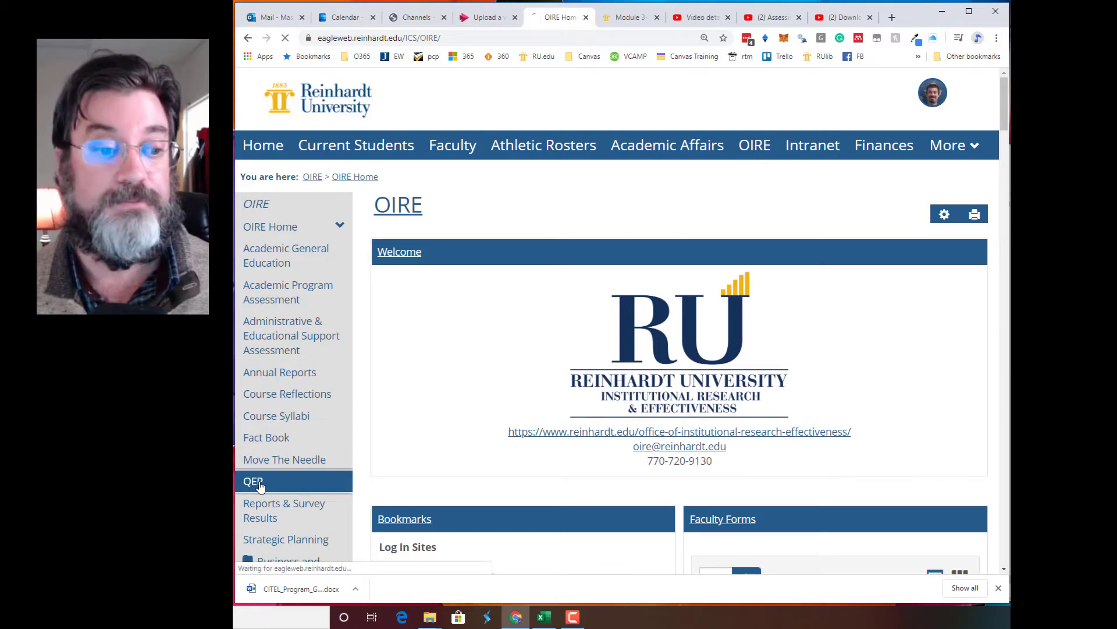
scroll(861, 284, down, 4)
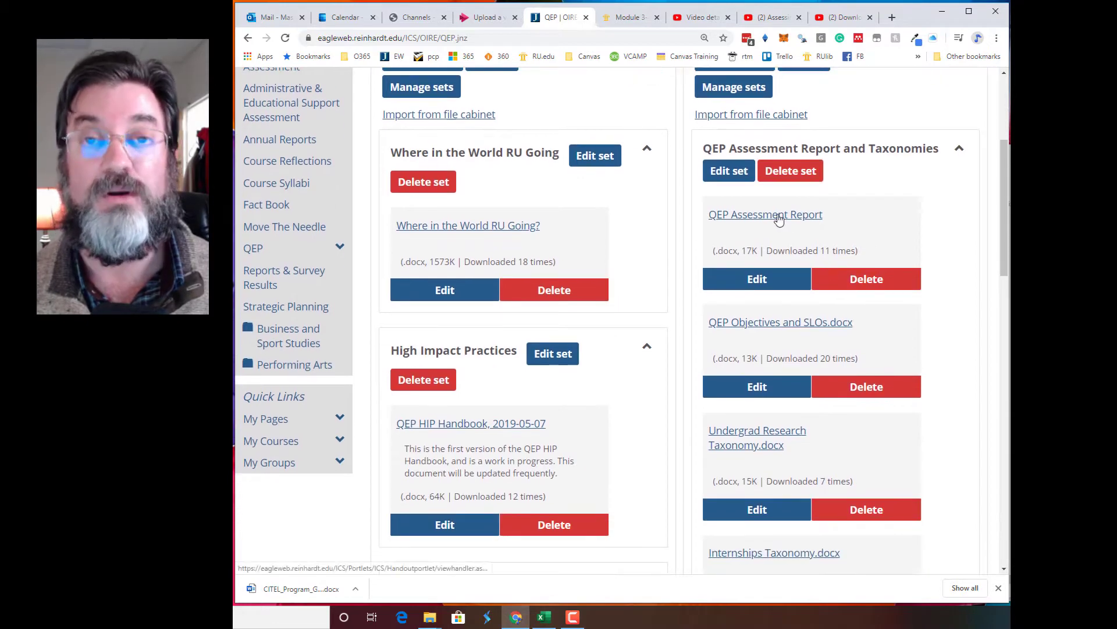
click(774, 219)
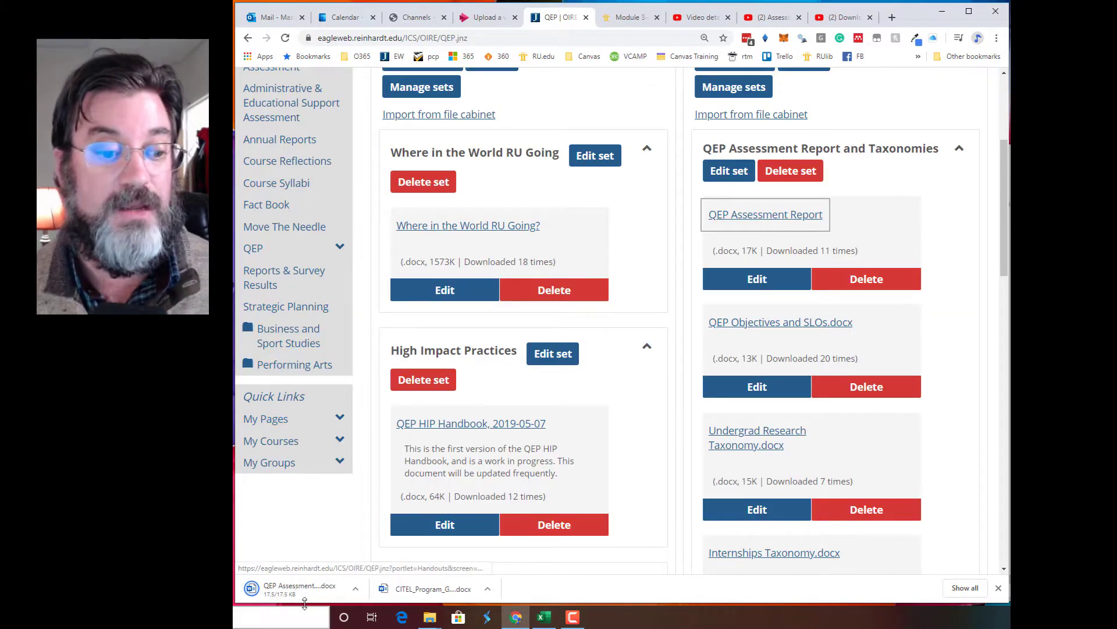
click(287, 590)
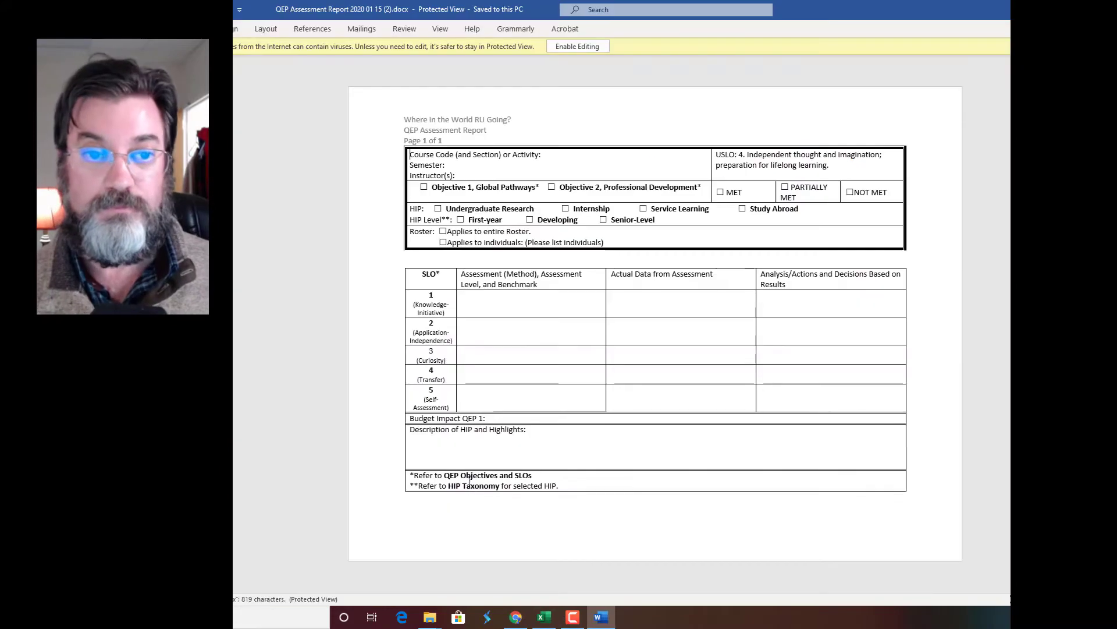
click(582, 46)
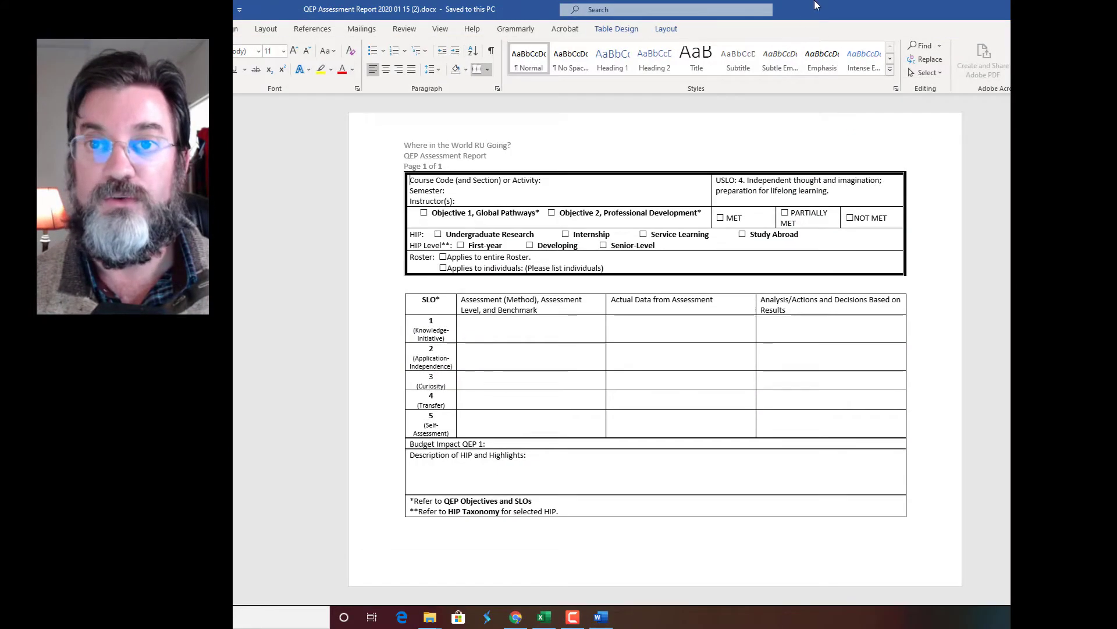
drag(817, 26, 685, 27)
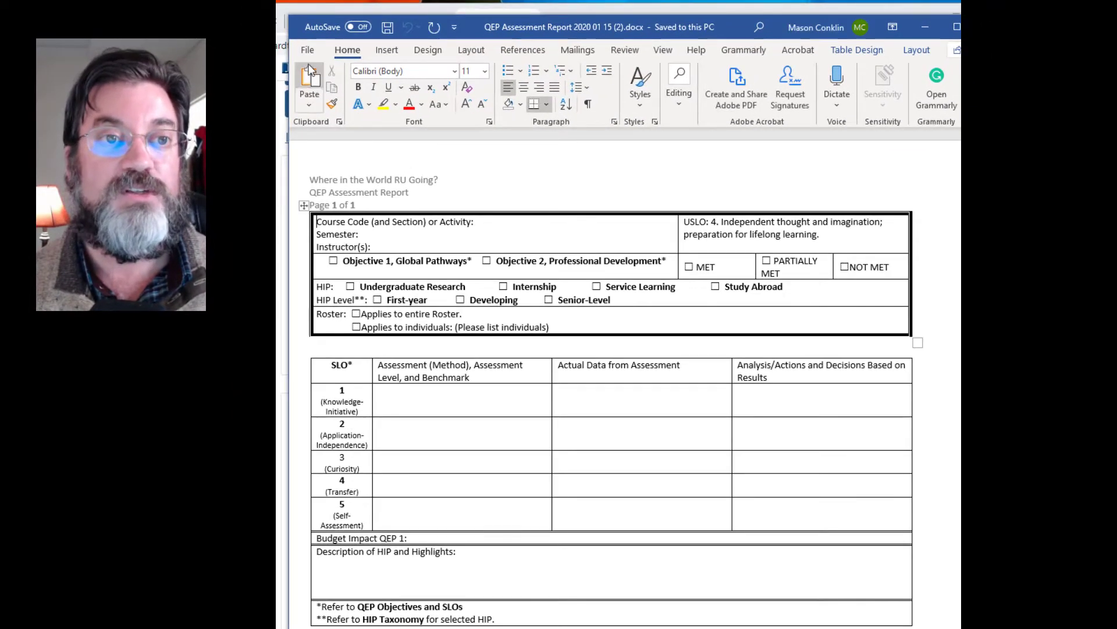
Step: Start saving a copy of the report with the PC's Desktop folder as the destination
click(308, 53)
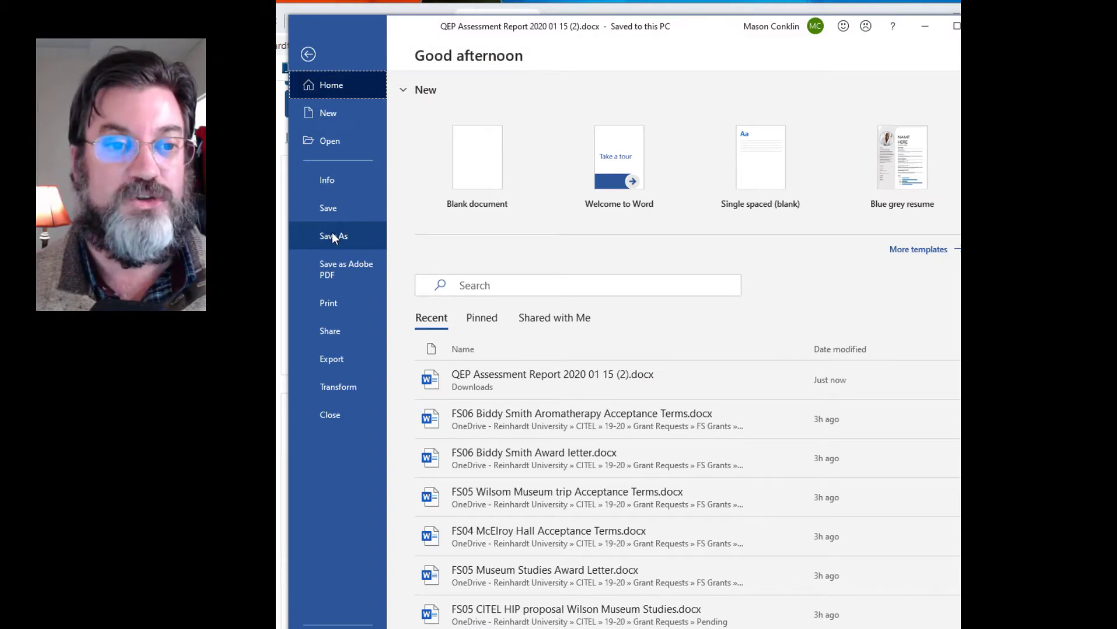
click(333, 234)
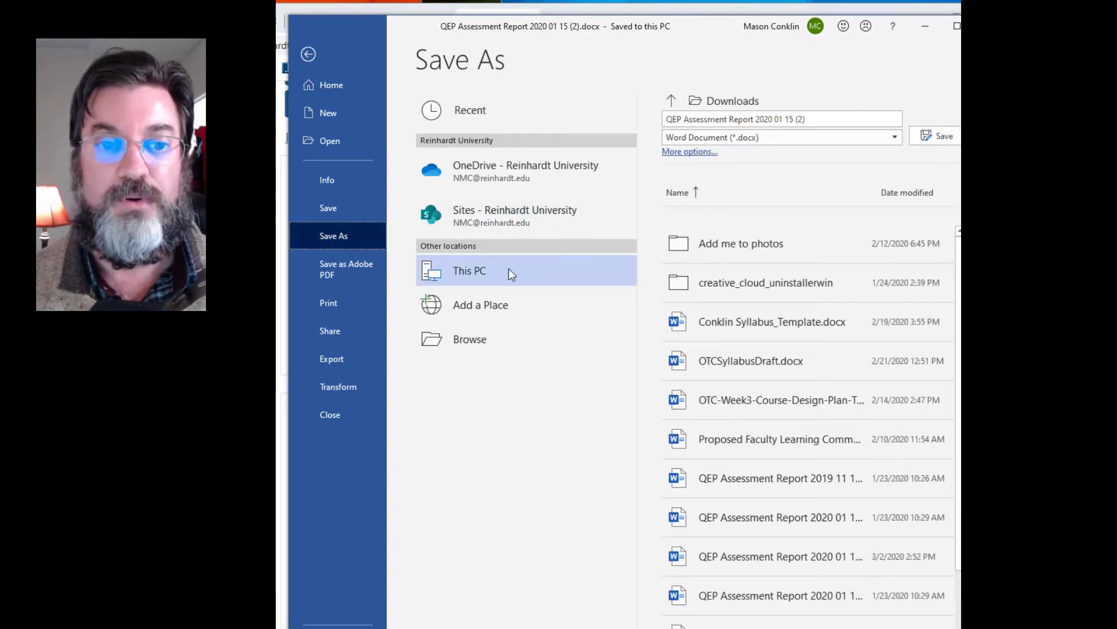
click(495, 278)
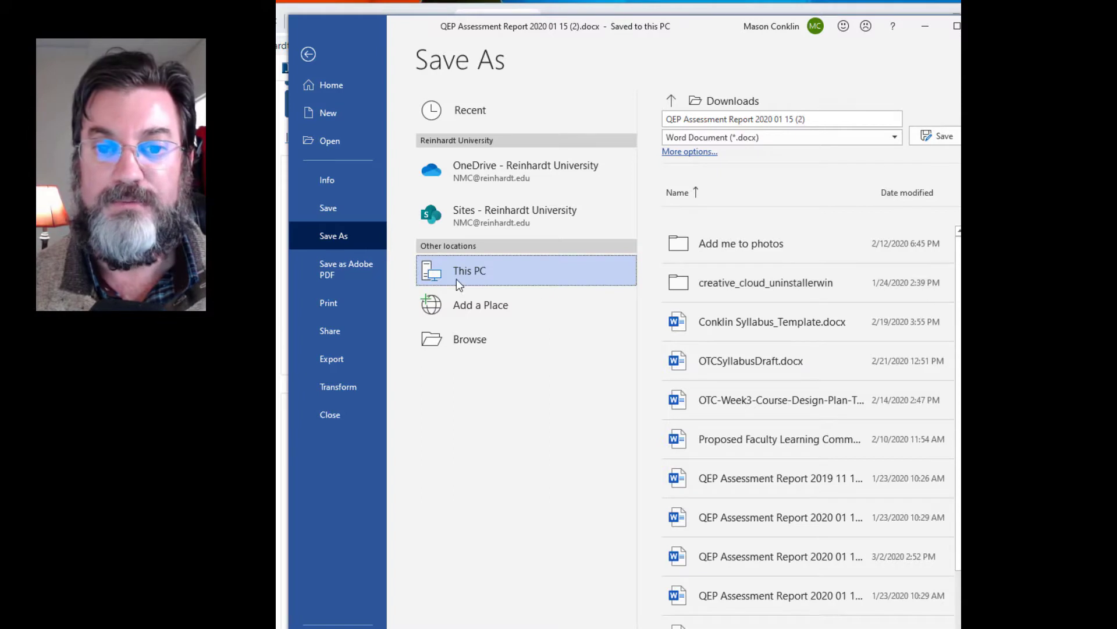
click(673, 102)
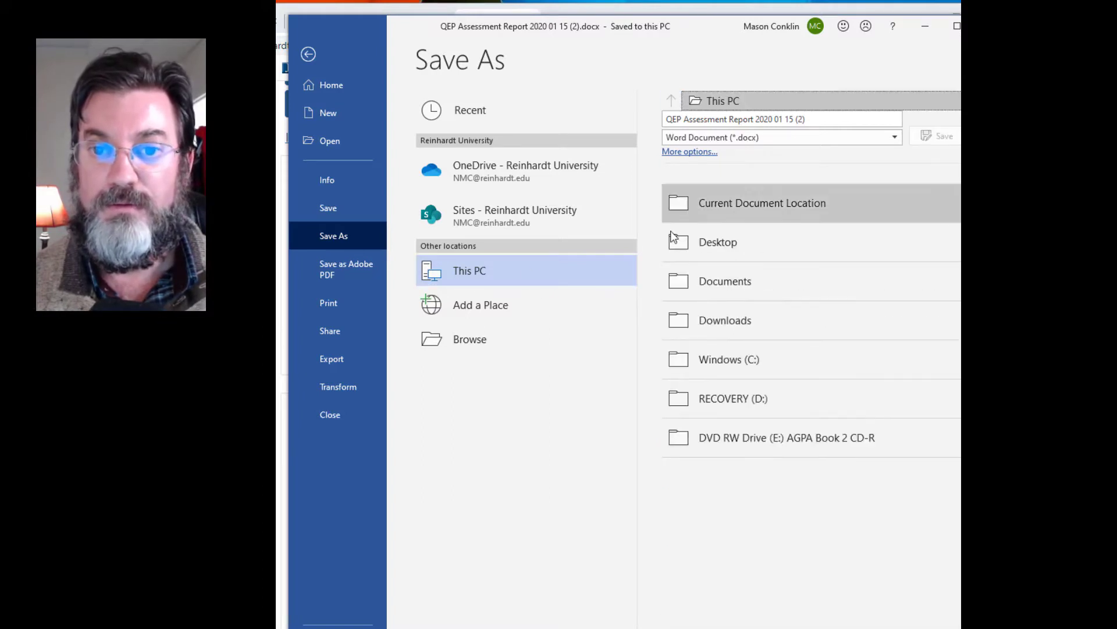
click(673, 250)
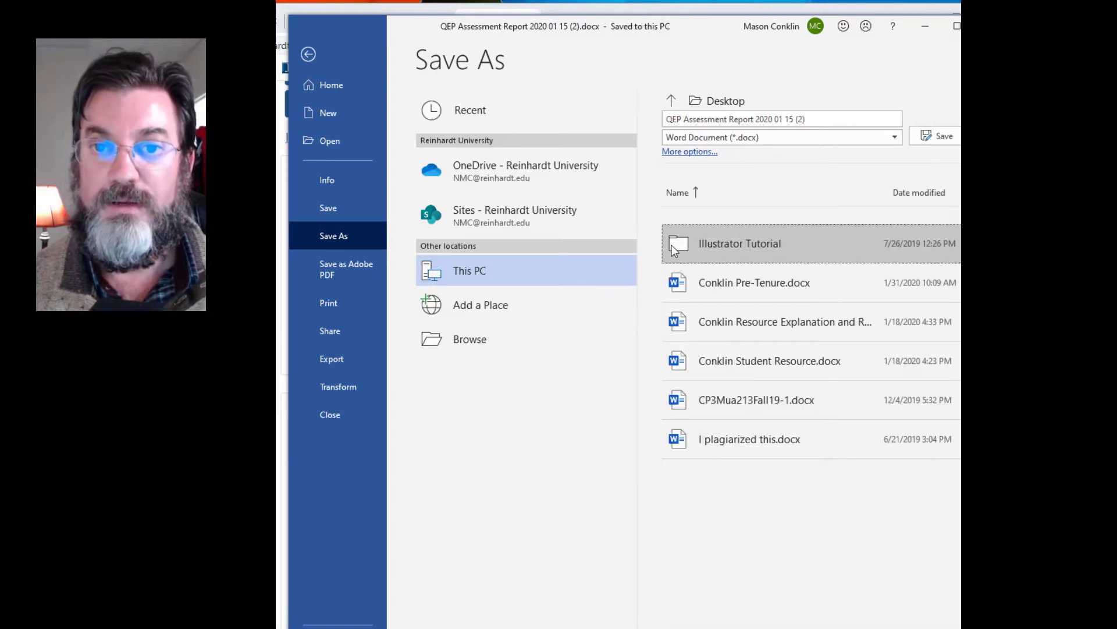
Step: Name the copy "MUS 105 QEP Assessment Report Spring 2020" and save it as a Word document
click(685, 120)
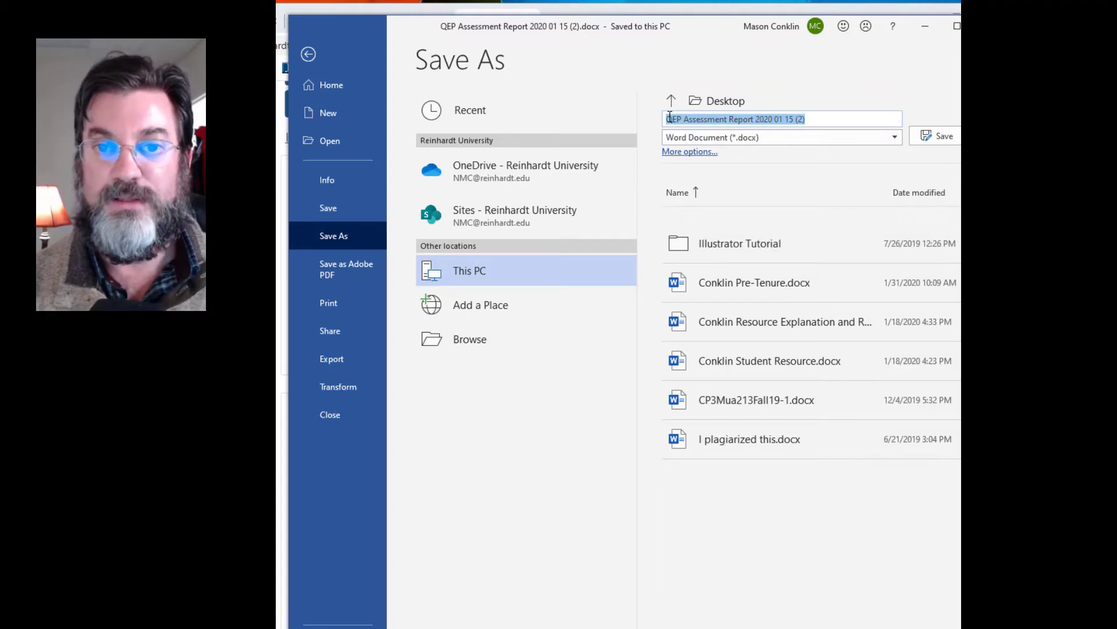
click(670, 118)
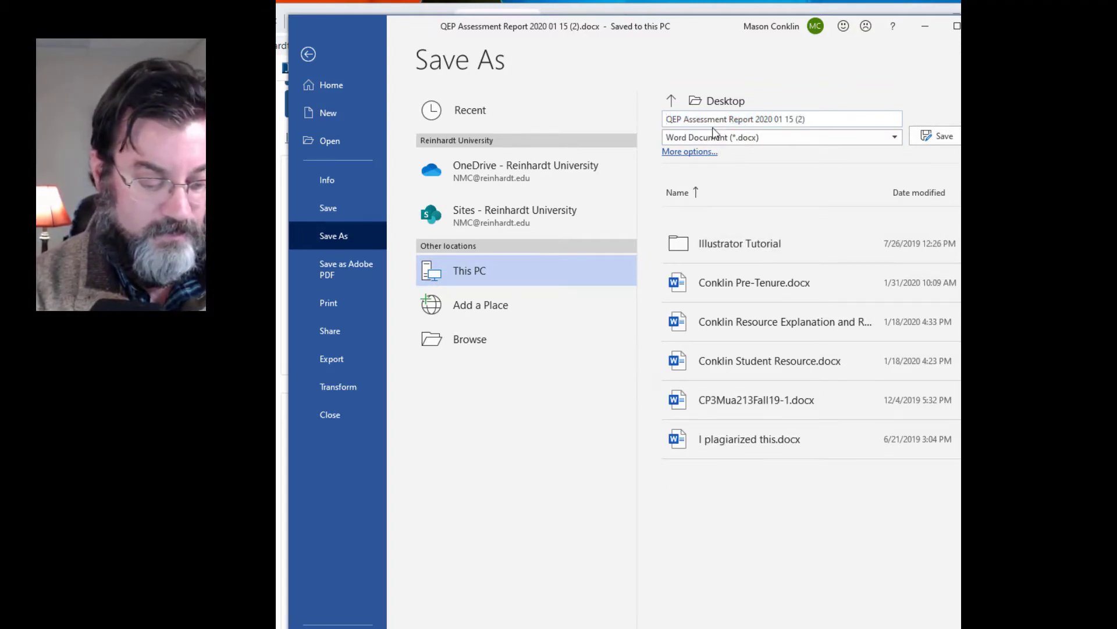
text(MUS 10)
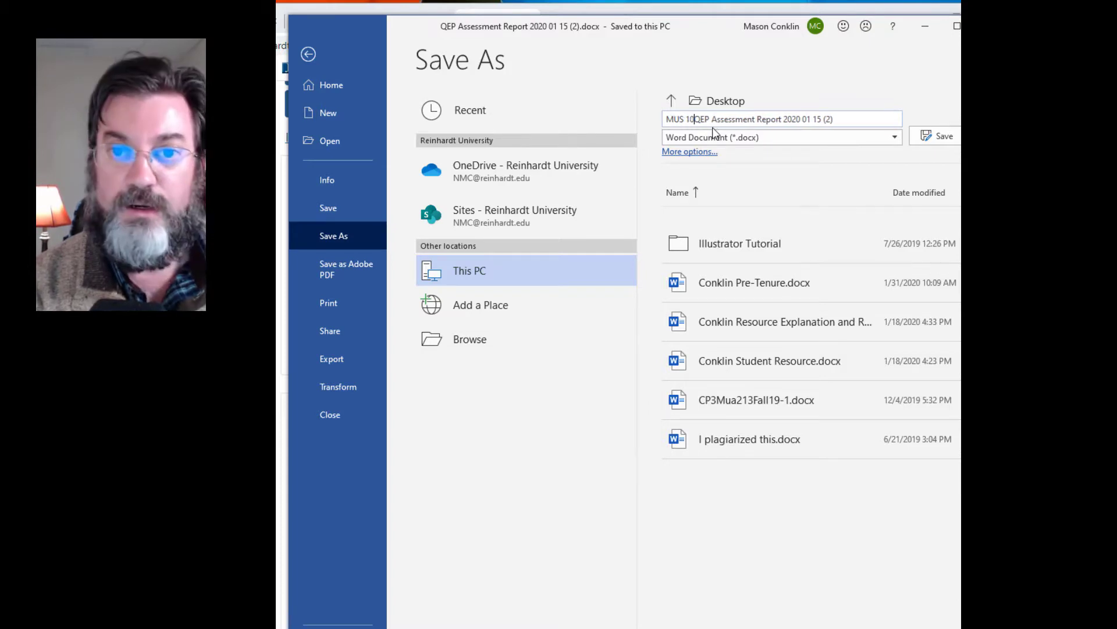
text(5)
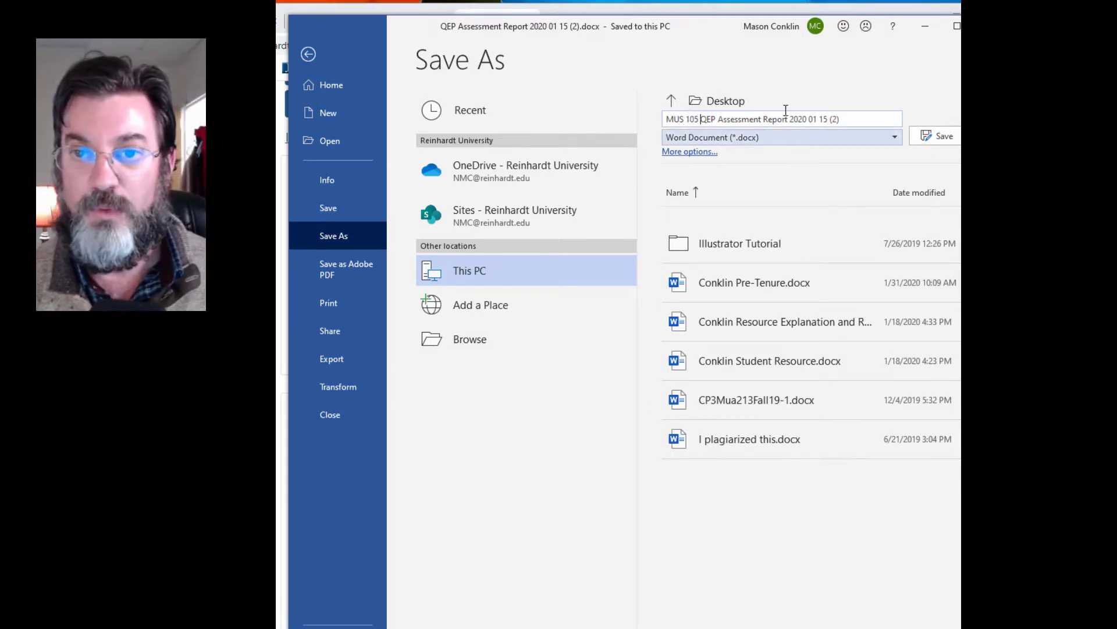
drag(792, 120, 842, 115)
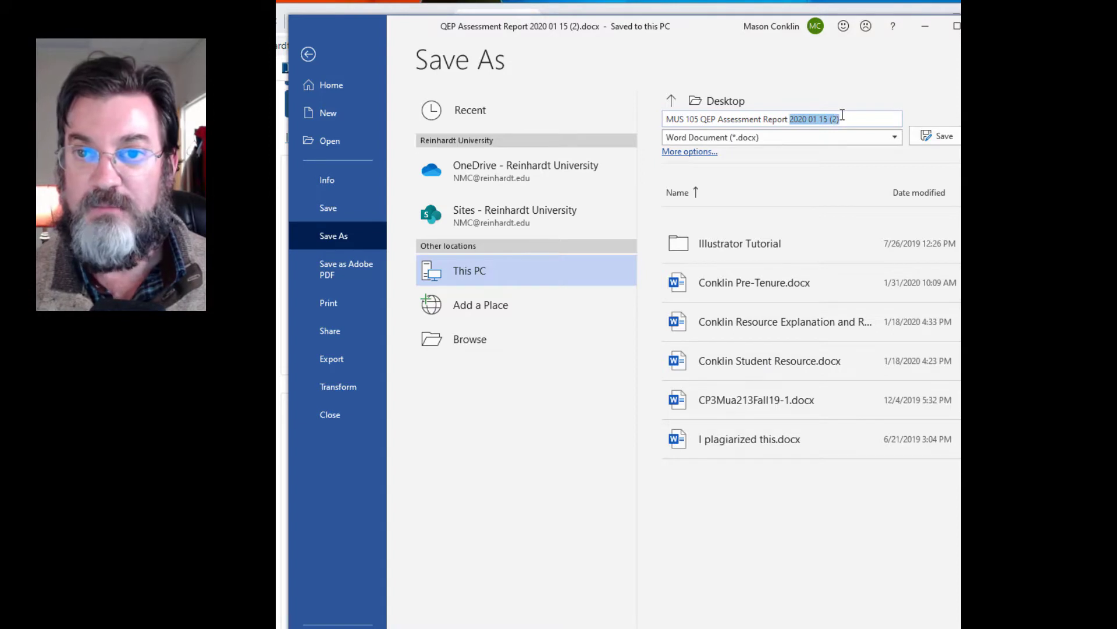
key(BackSpace)
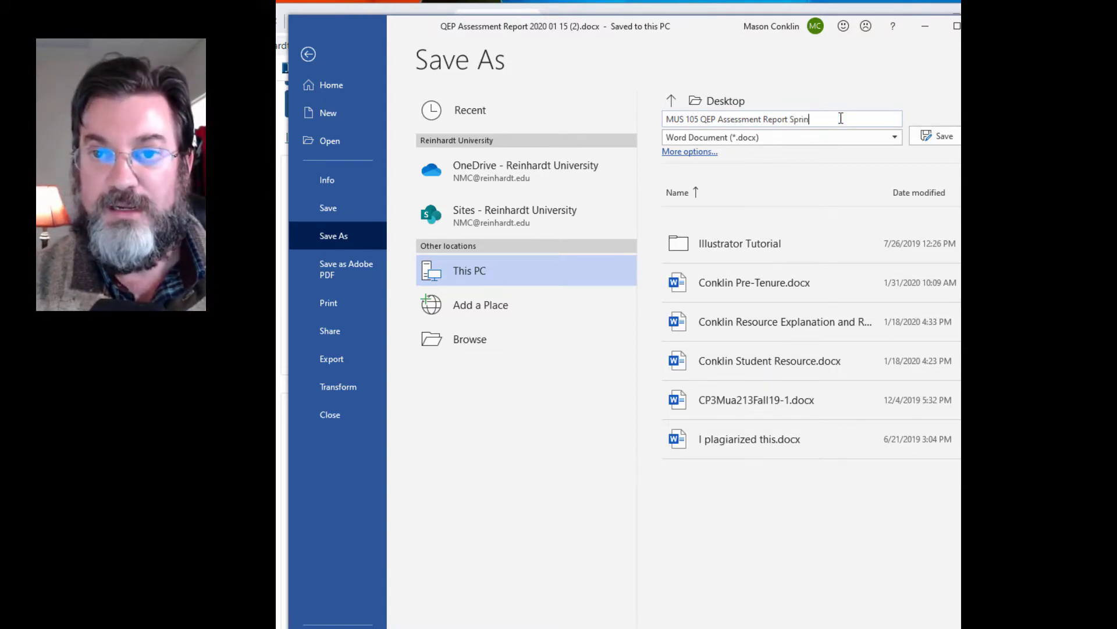
text(Spring 2020)
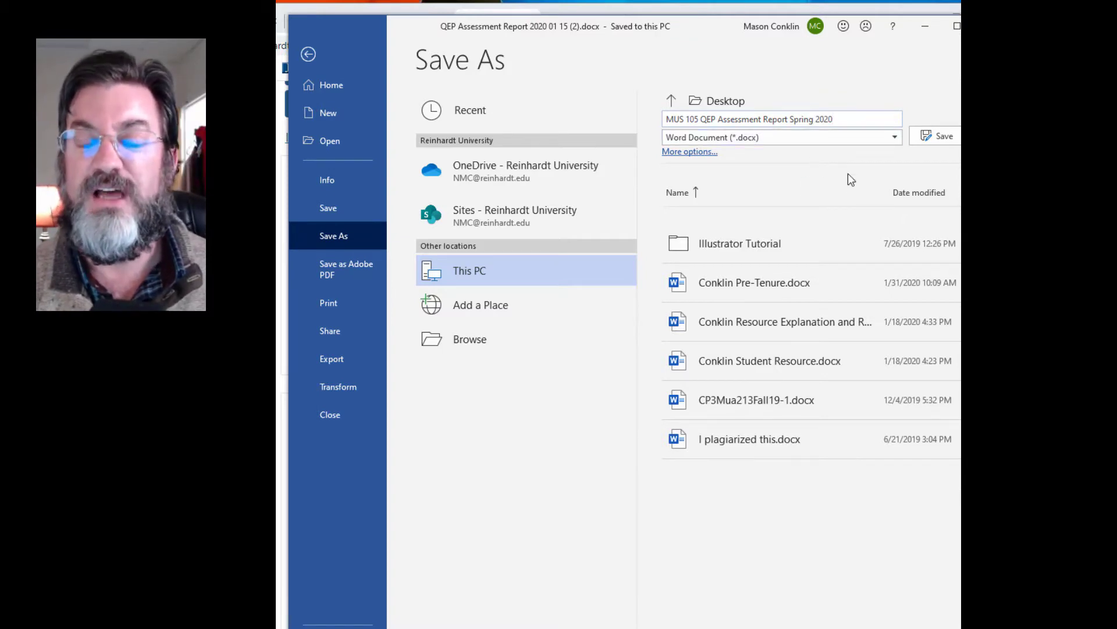
click(937, 136)
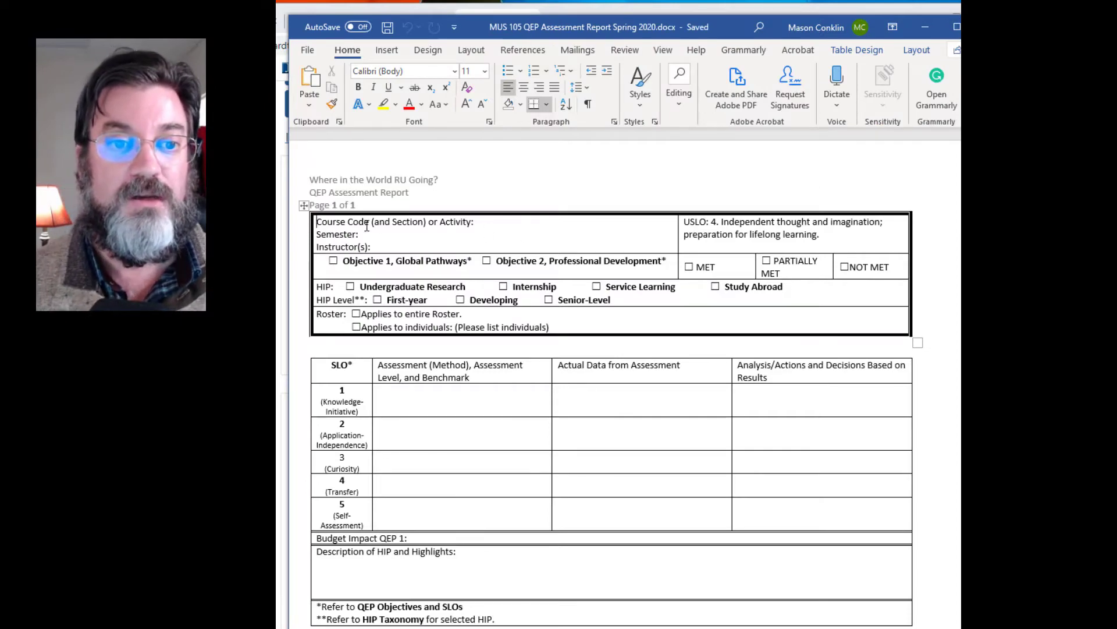
Step: Fill in the report header with course code MUS 105-010, semester Spring 2020 and the instructor's title and name
click(483, 226)
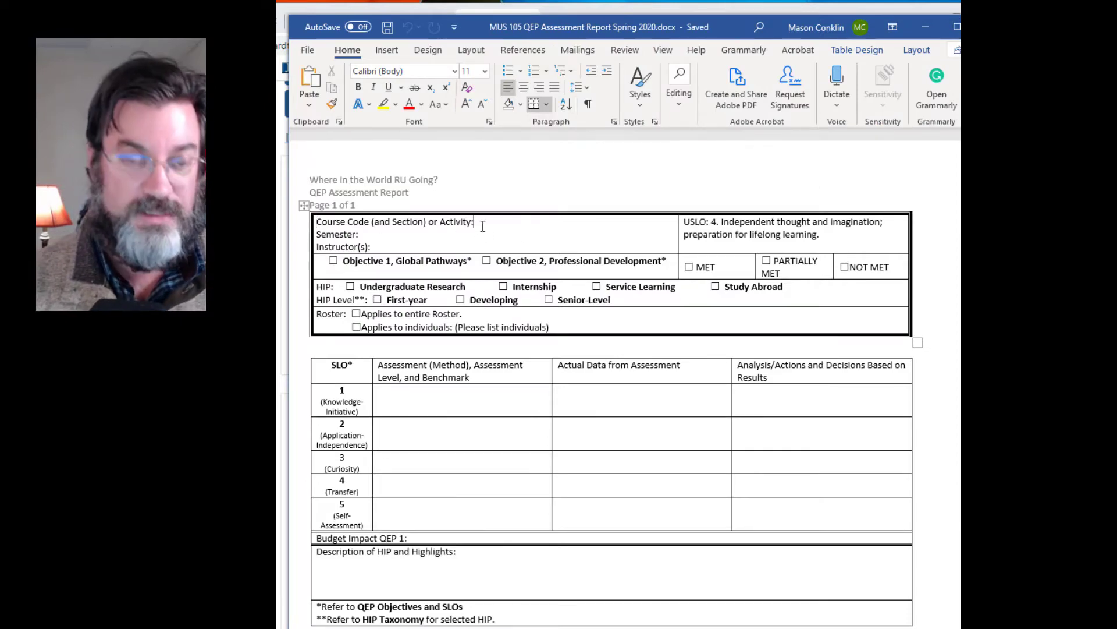
text(MUS 105-010)
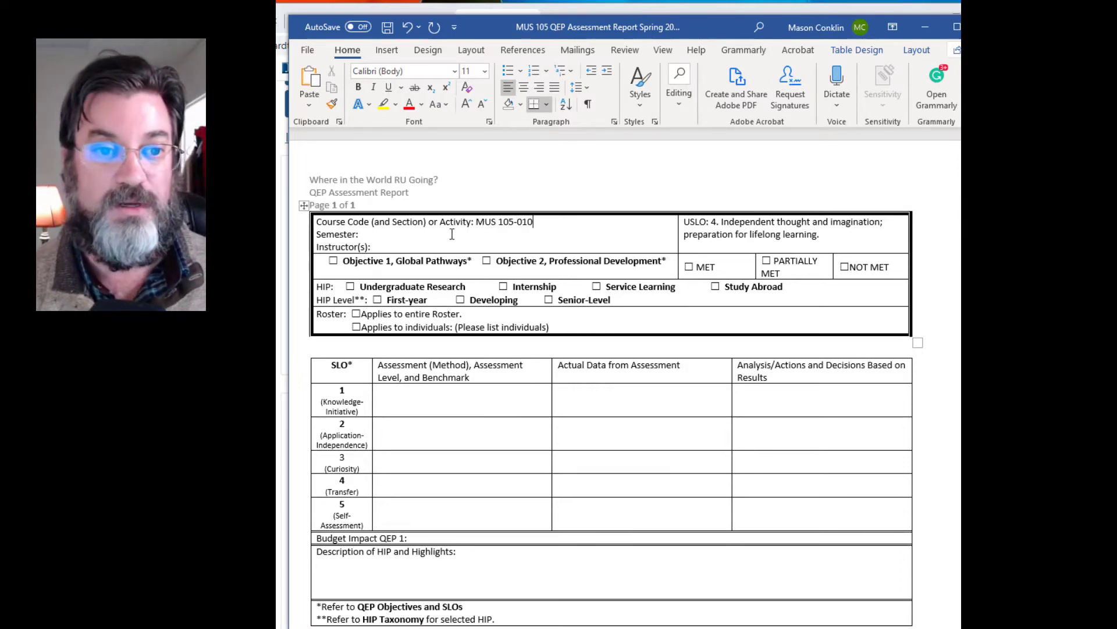
click(403, 235)
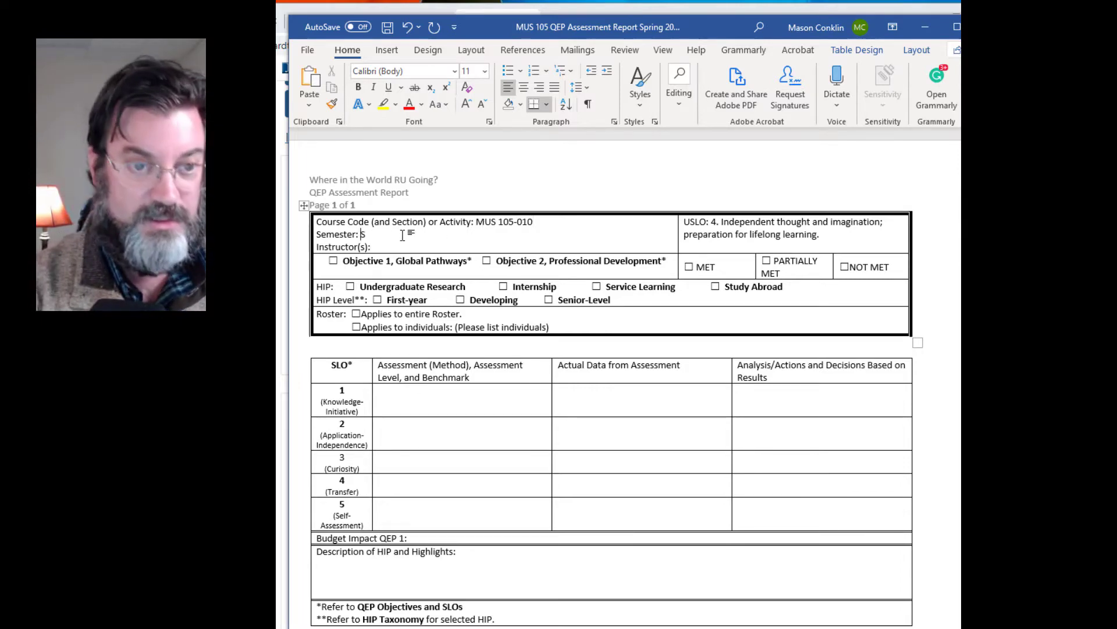
text(Spring 20)
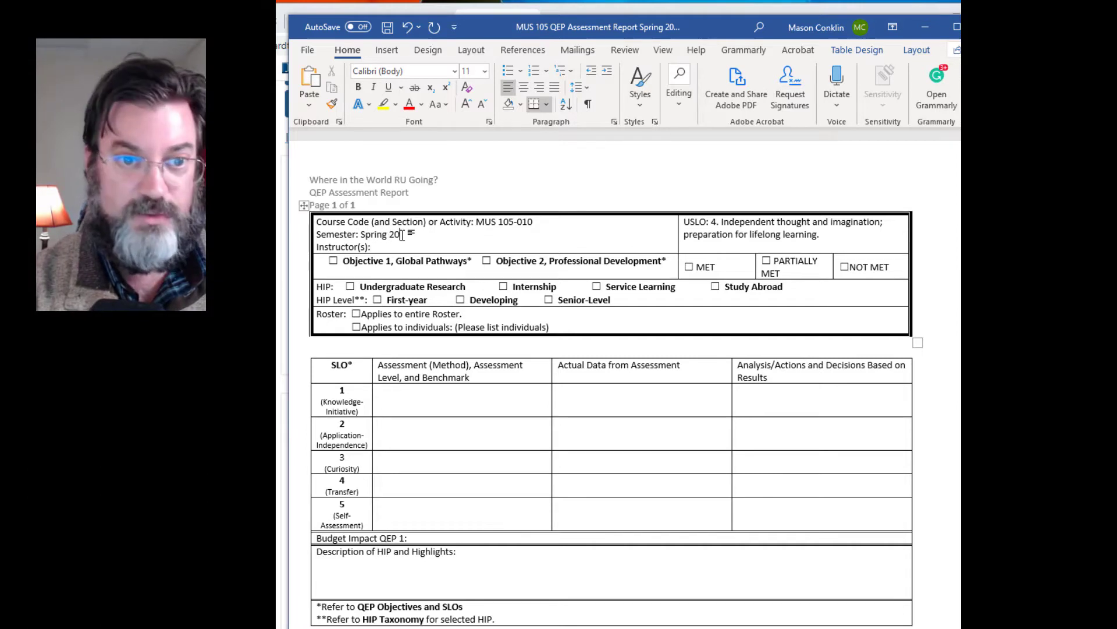
text(20)
click(389, 248)
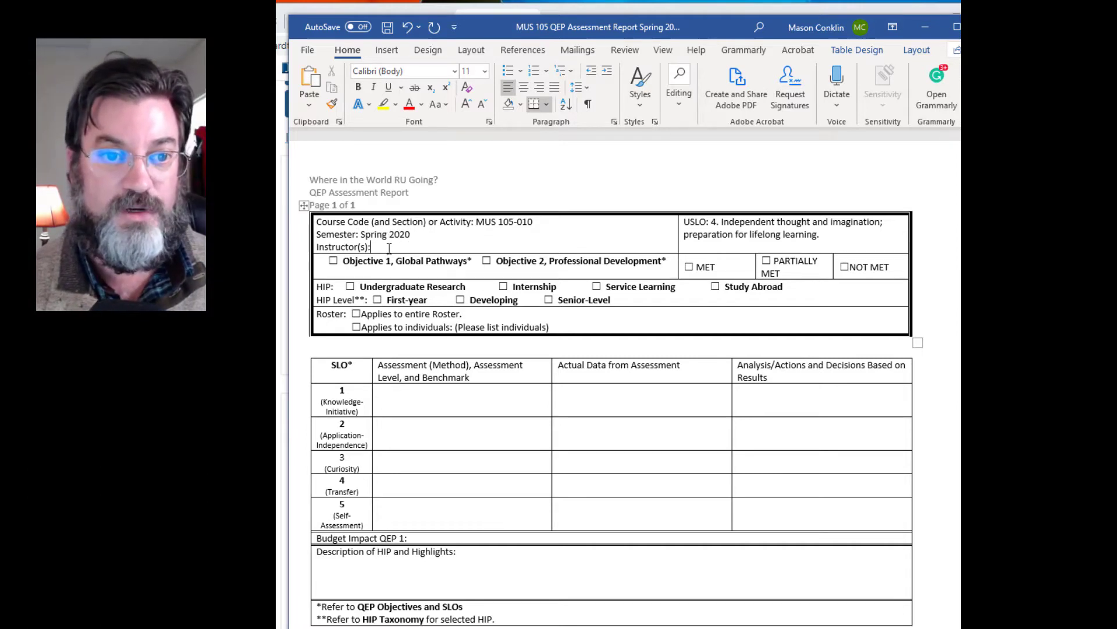
text(Dr. N)
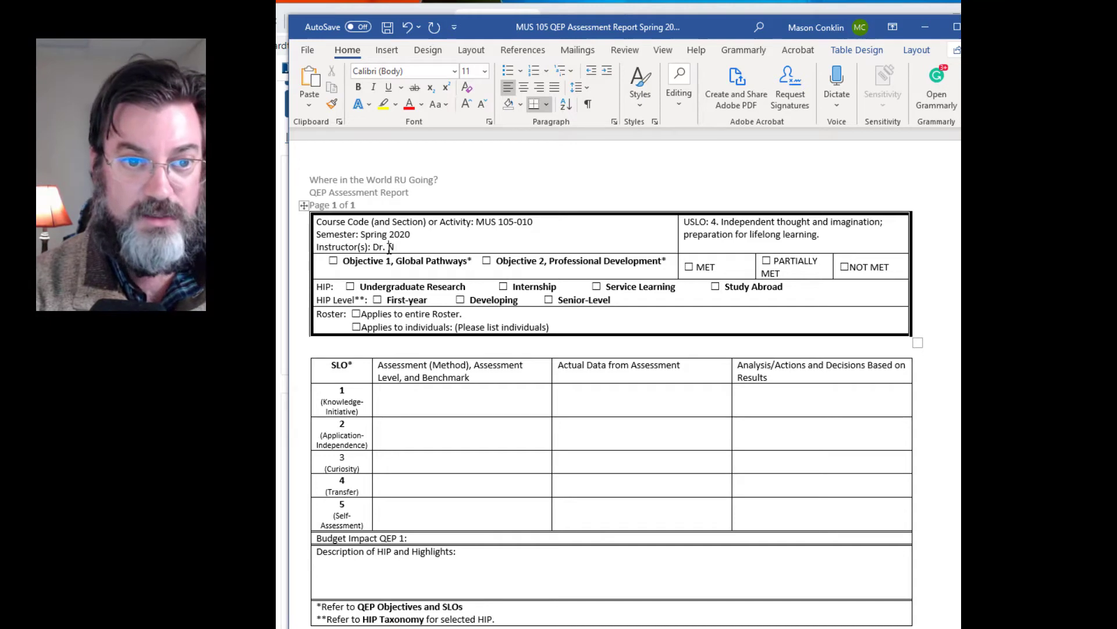
text( Mason Conklin)
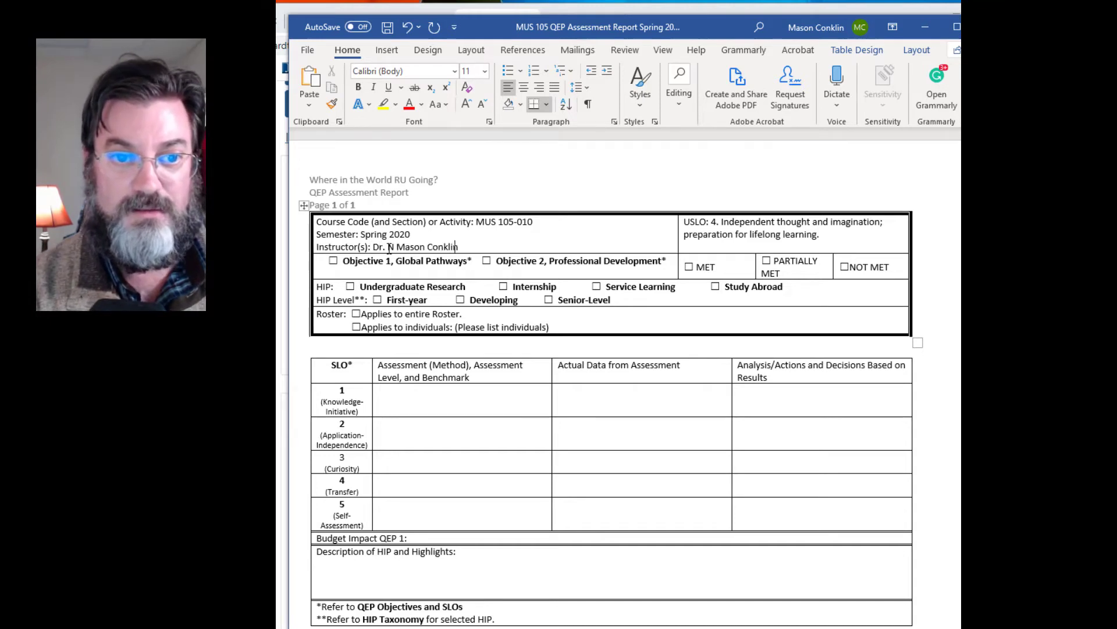
Step: Check "Objective 2, Professional Development" and highlight its label in yellow
click(487, 262)
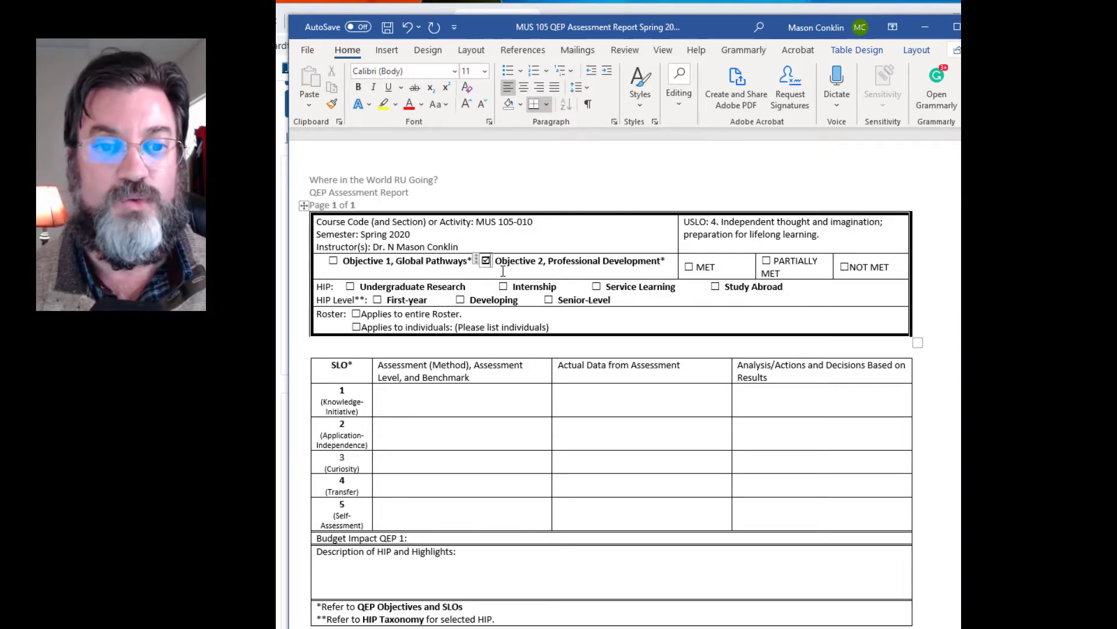
drag(495, 261, 662, 260)
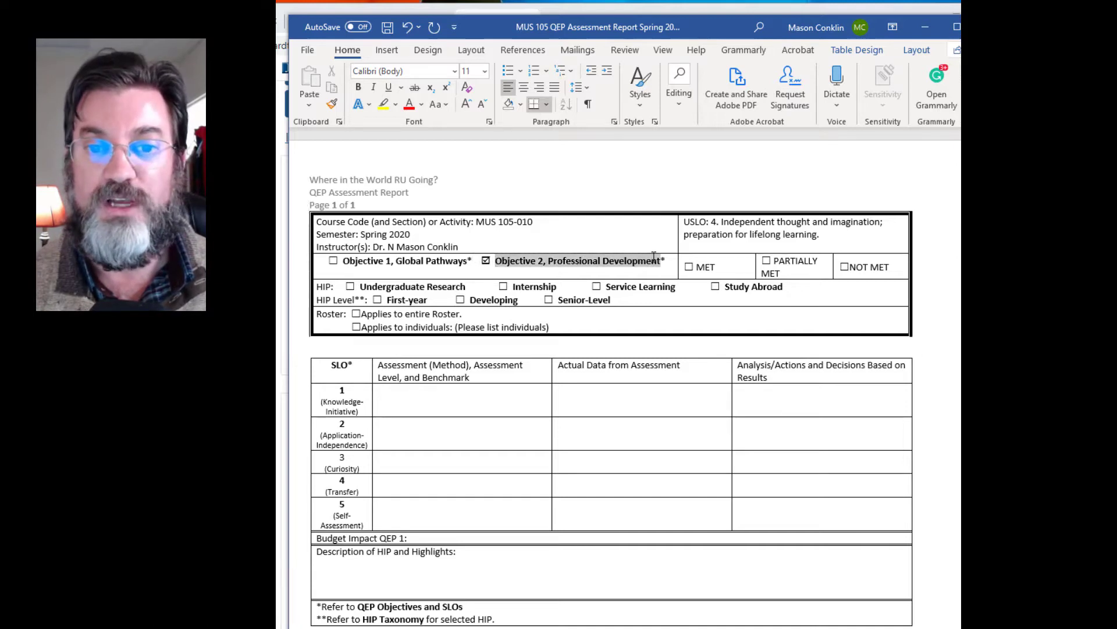
click(385, 107)
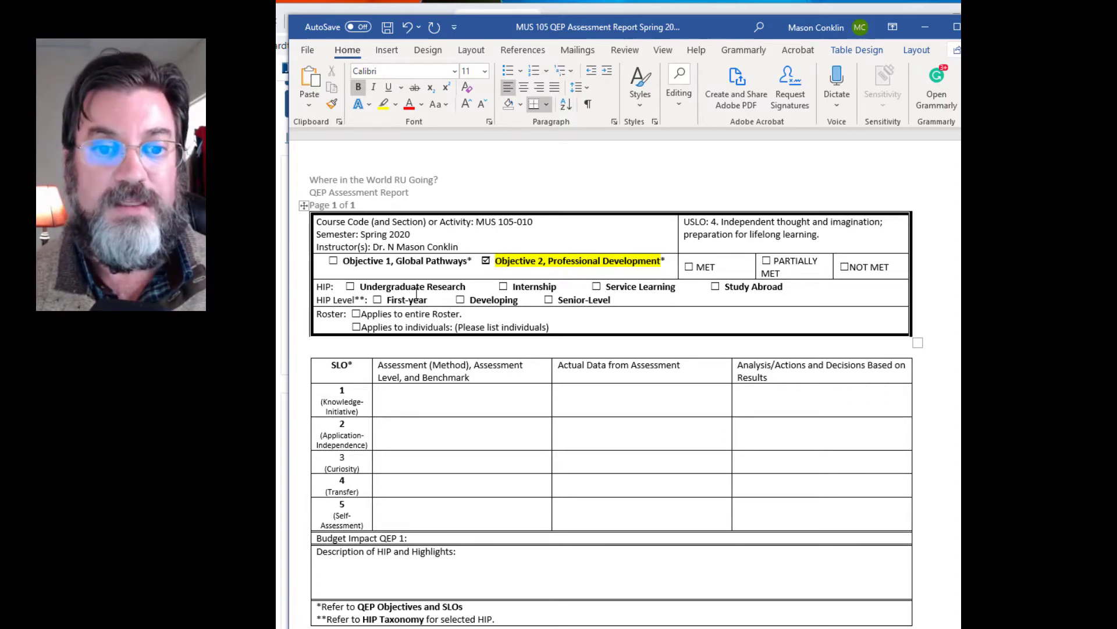
Step: Check Undergraduate Research as the HIP and highlight its label in yellow
click(350, 286)
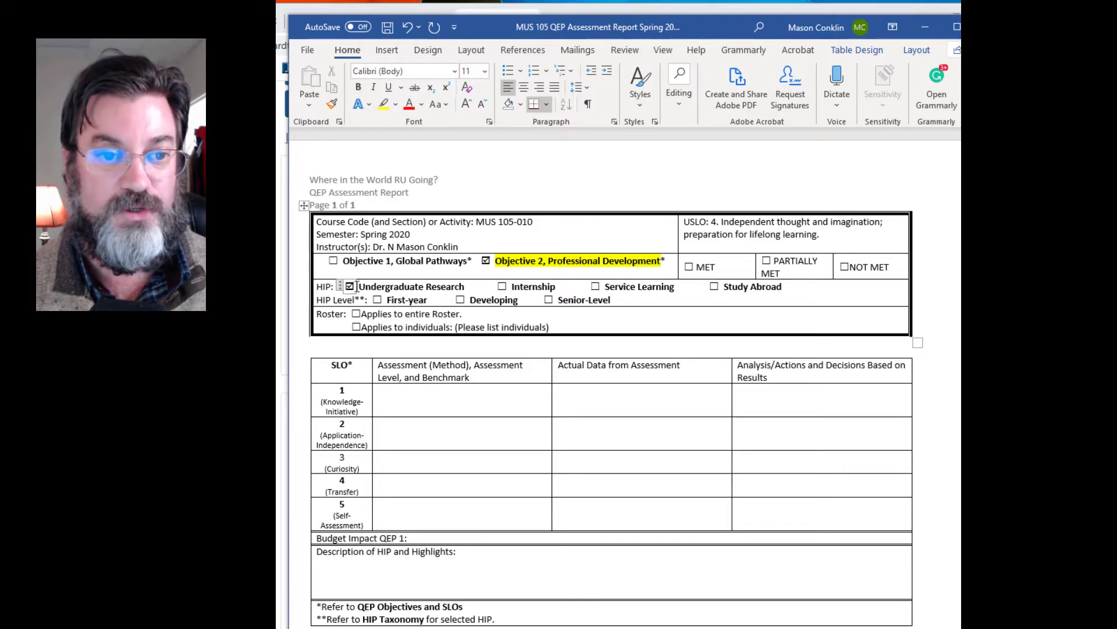
drag(359, 286, 463, 287)
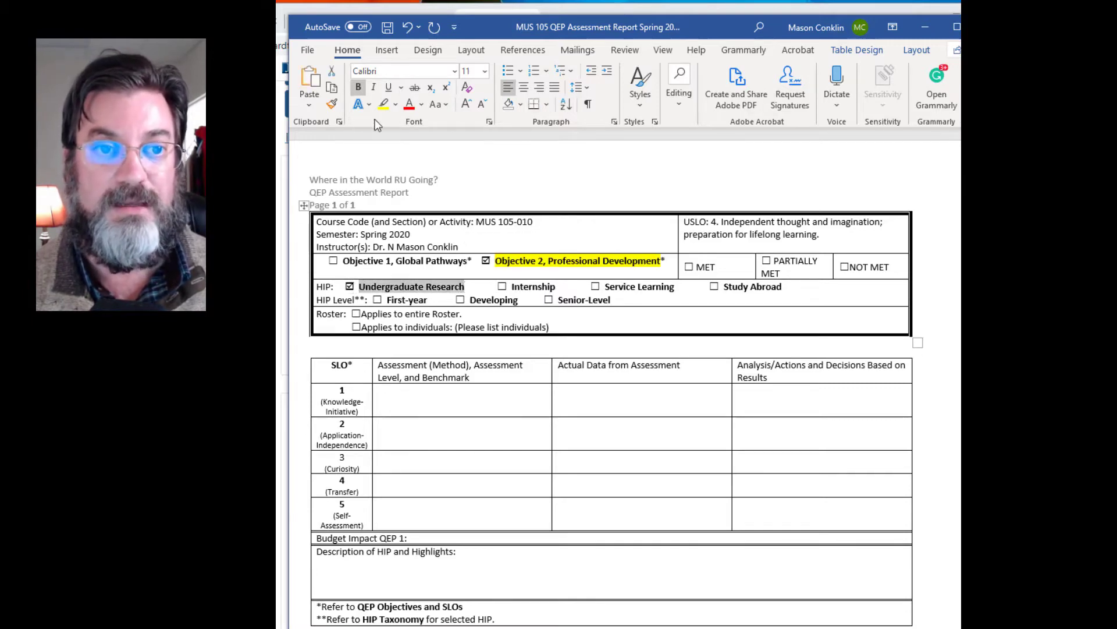
click(384, 104)
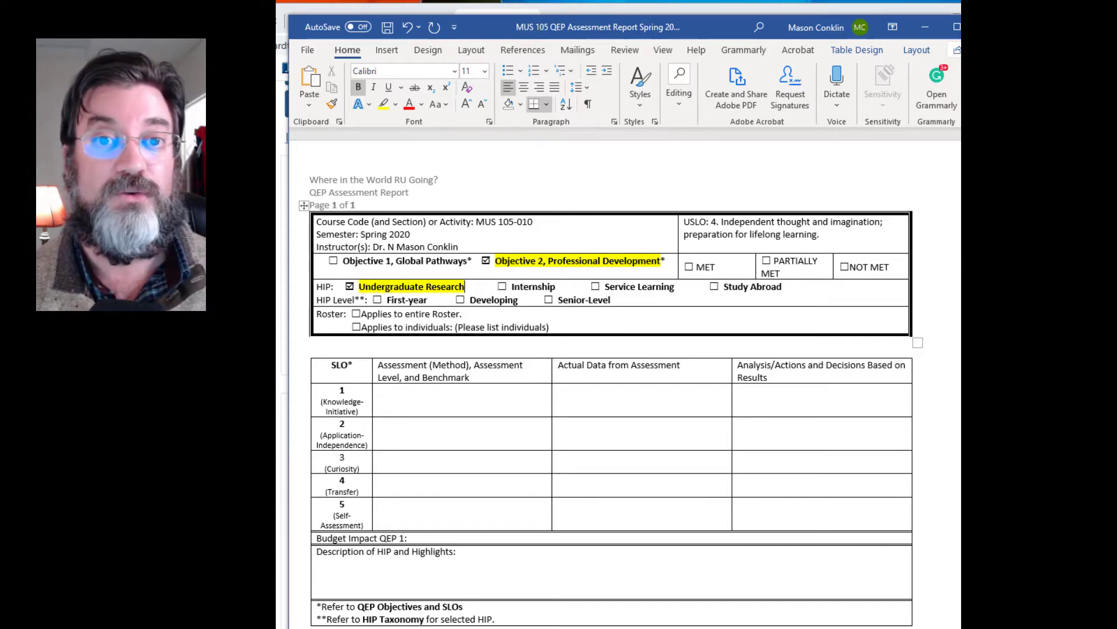
Step: Switch to the browser, open Undergrad Research Taxonomy.docx from the QEP page, and select the description sentence under level 2's Suspected Known Outcome
key(alt+Tab)
scroll(765, 358, down, 3)
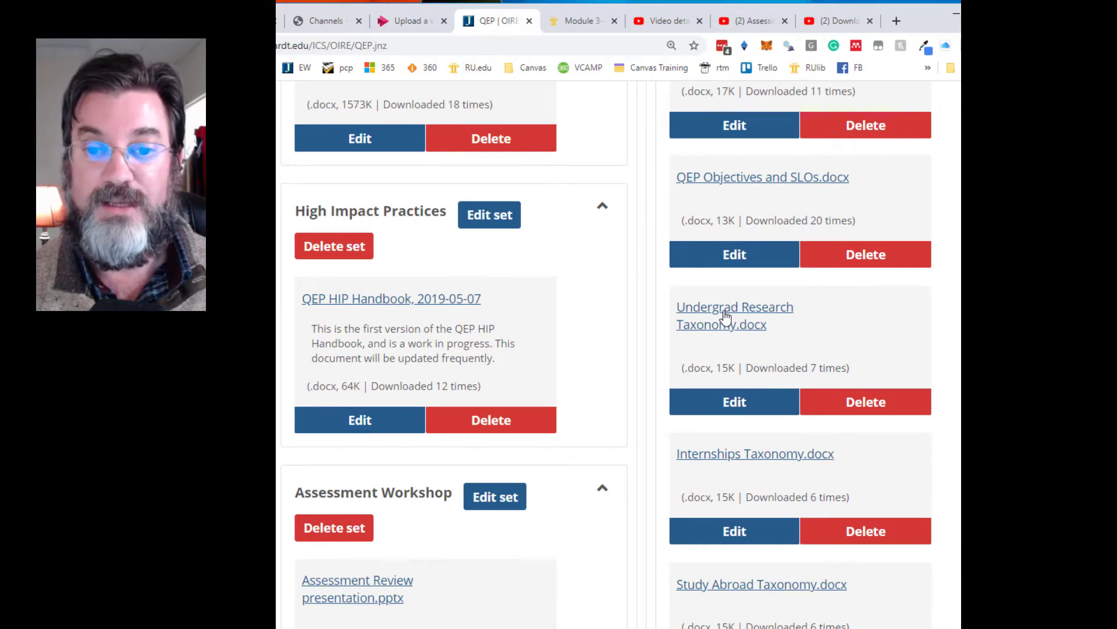
click(725, 317)
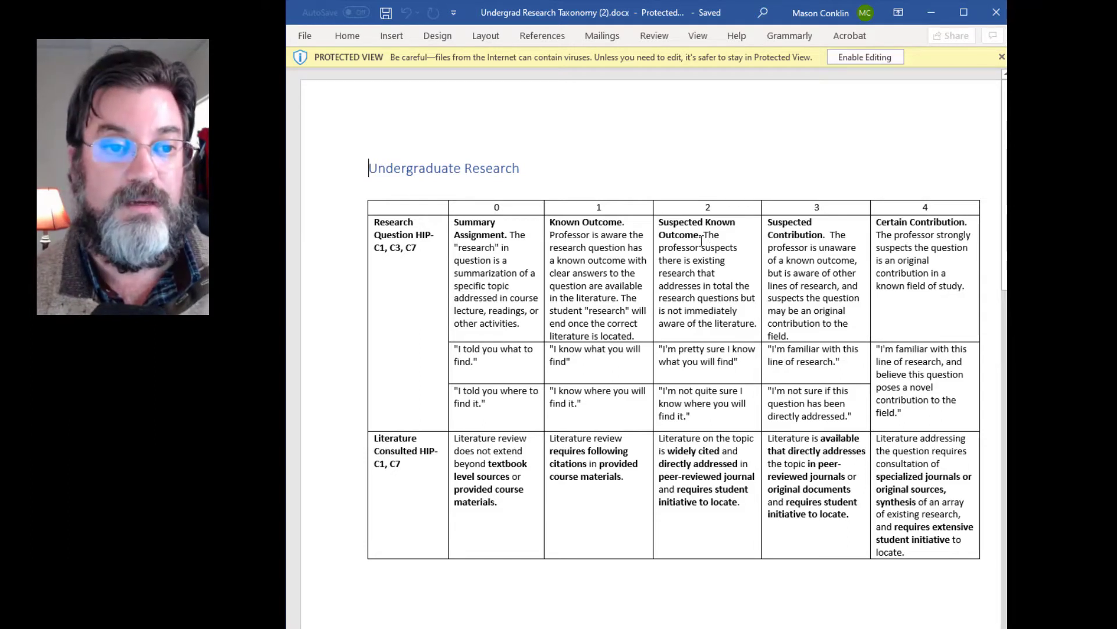
ctrl+click(731, 297)
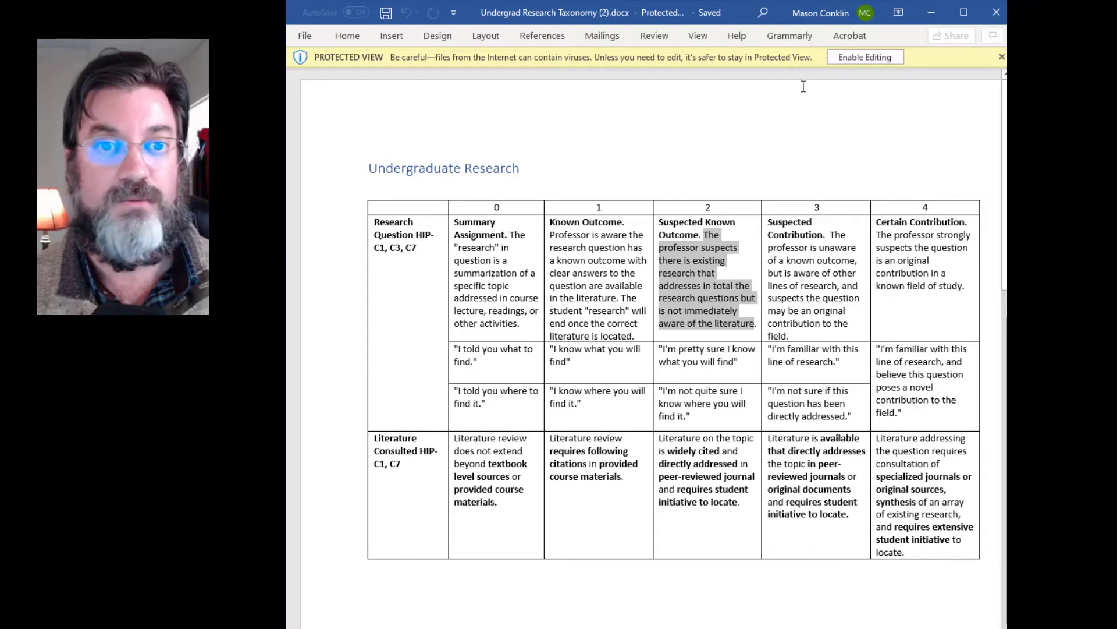
Step: Enable editing in the taxonomy document and highlight level 2's Research Question and Literature Consulted descriptions in yellow
click(850, 57)
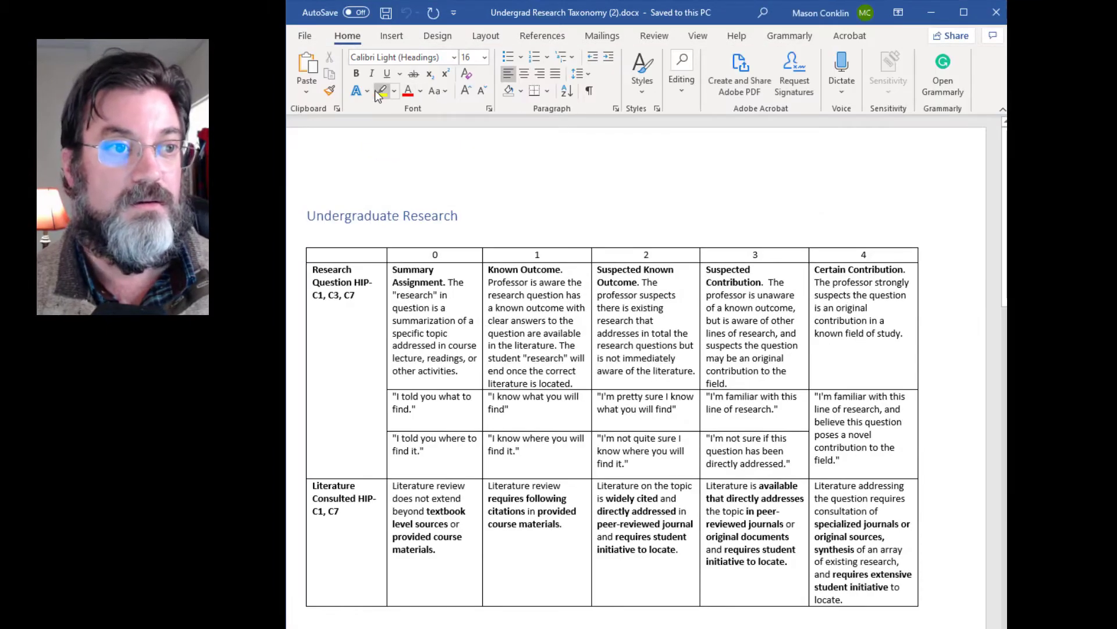
click(380, 91)
mouse_move(599, 297)
mouse_down()
mouse_move(675, 359)
mouse_move(643, 340)
mouse_up()
scroll(653, 338, down, 5)
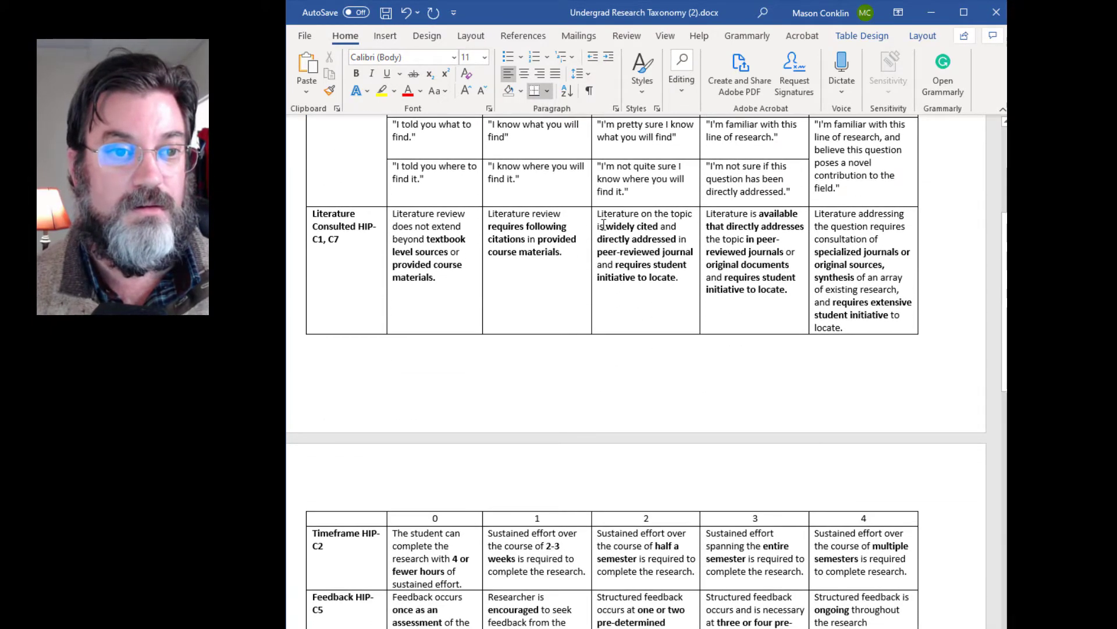
drag(598, 213, 677, 278)
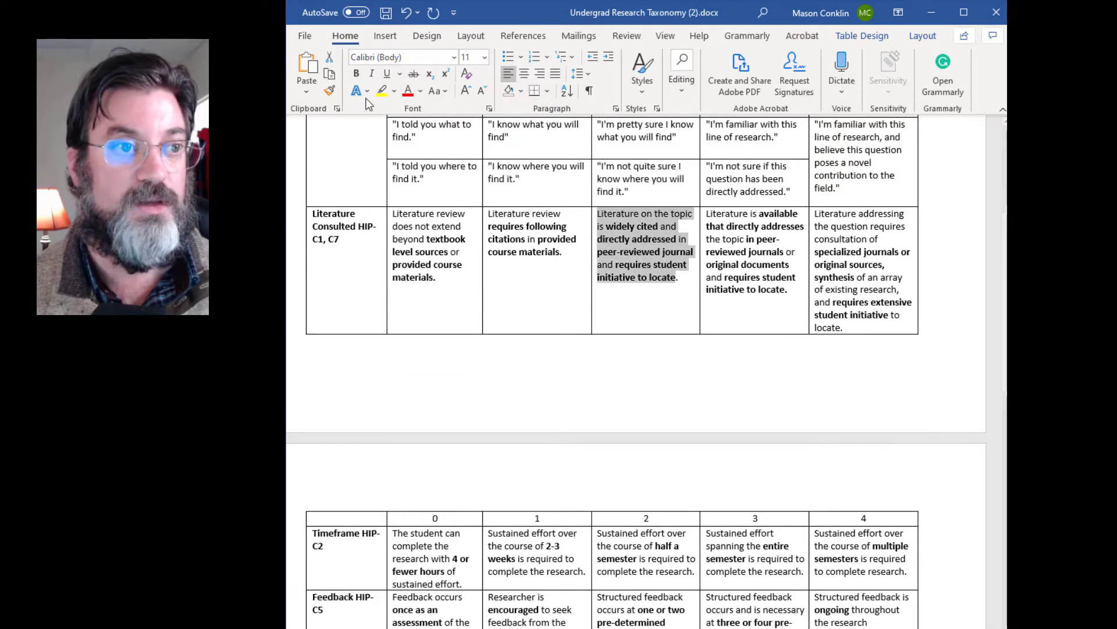
click(383, 91)
Step: Highlight the level 2 descriptions for Timeframe, Feedback and Public Demonstration in yellow
scroll(680, 367, down, 2)
scroll(680, 367, down, 2)
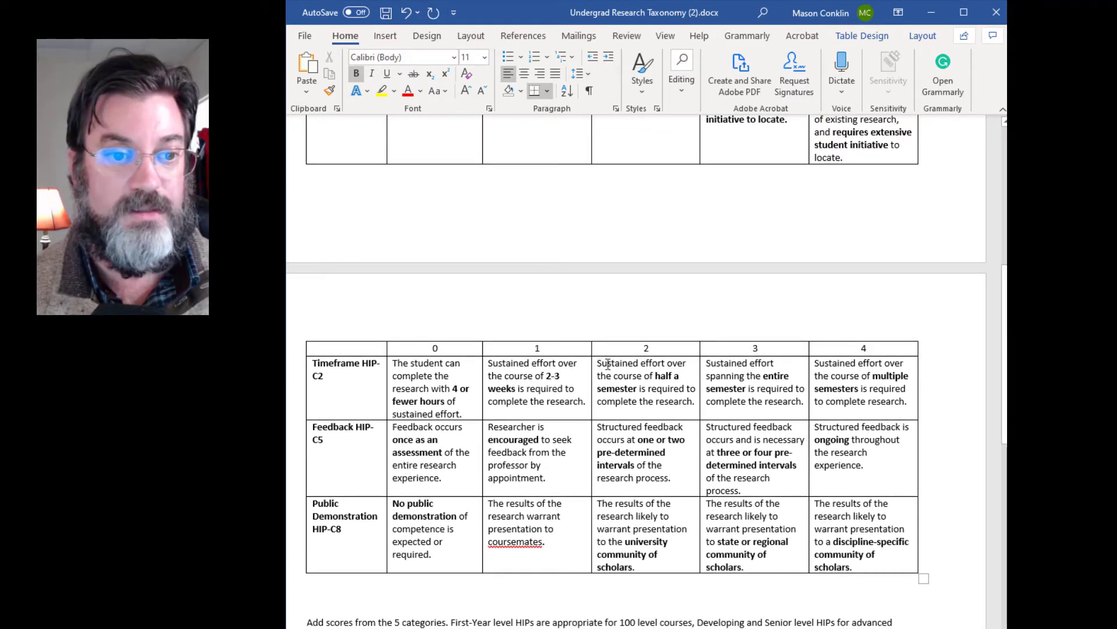
drag(608, 364, 692, 403)
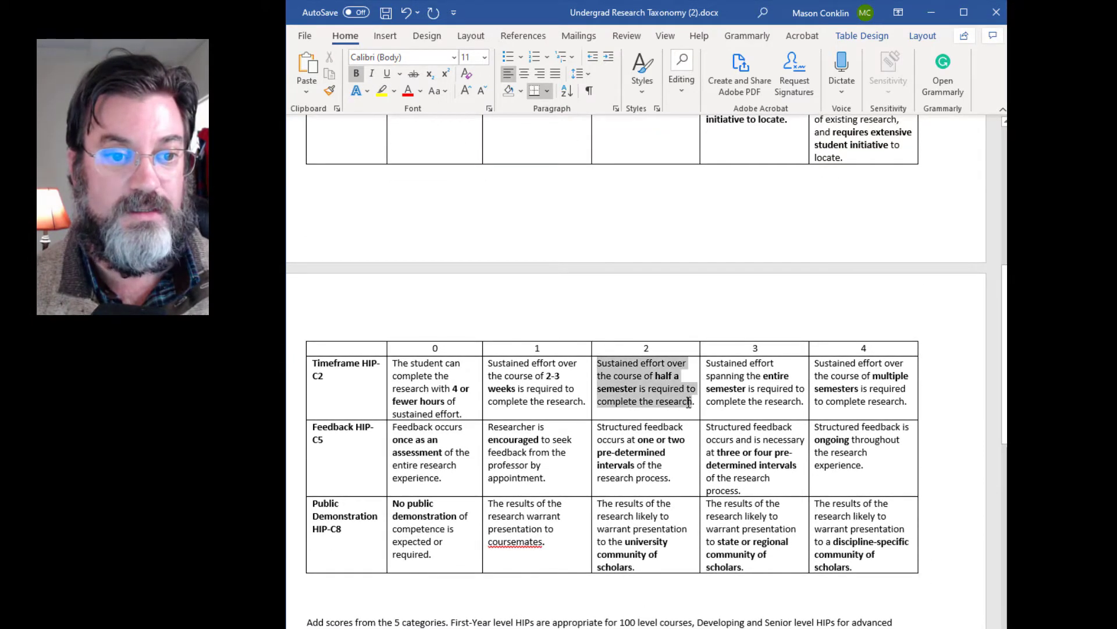
click(382, 91)
scroll(616, 377, down, 2)
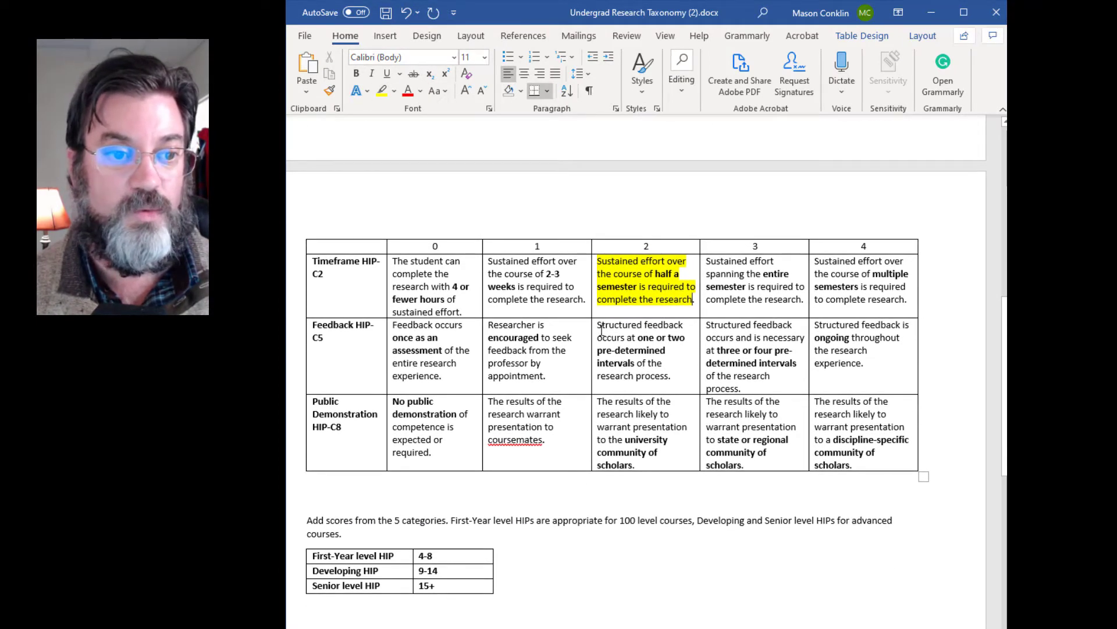
drag(598, 328, 669, 377)
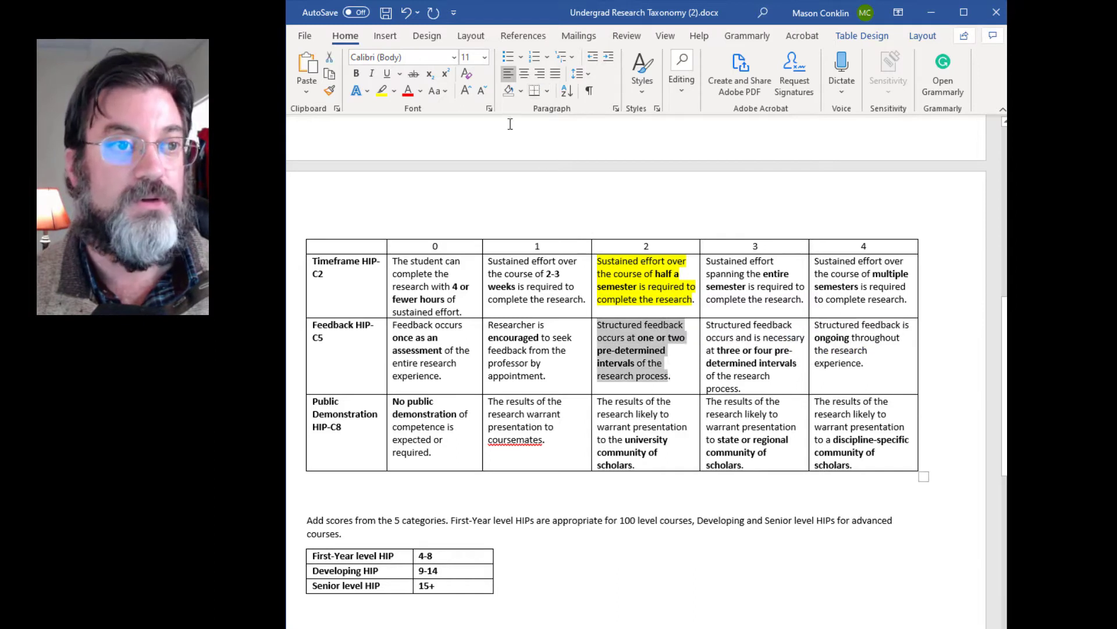
click(383, 91)
scroll(614, 350, down, 1)
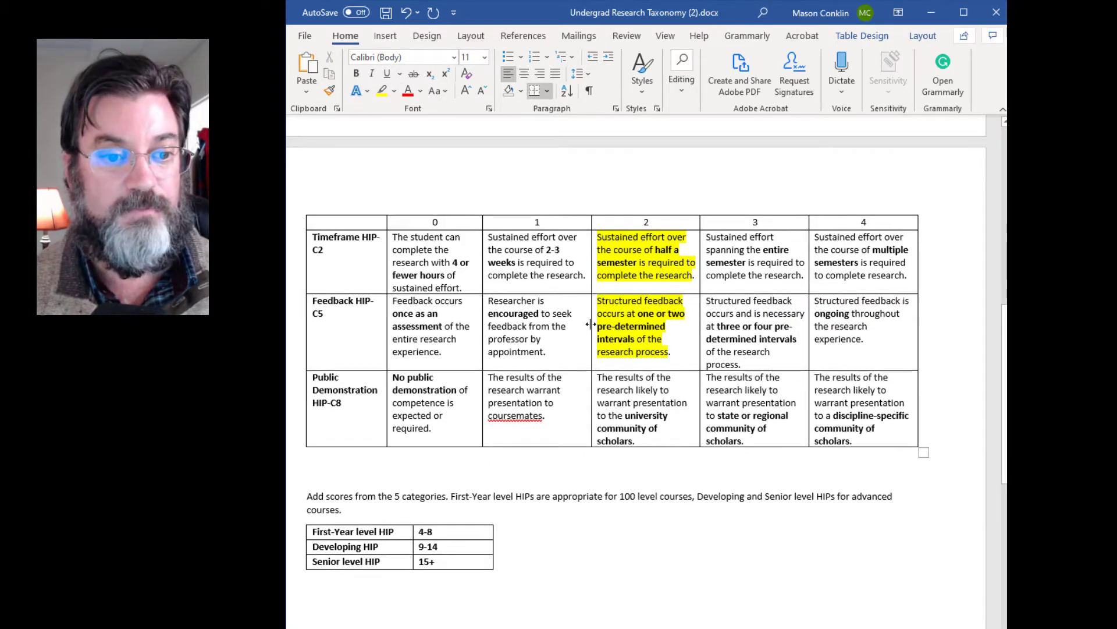
drag(599, 335, 638, 399)
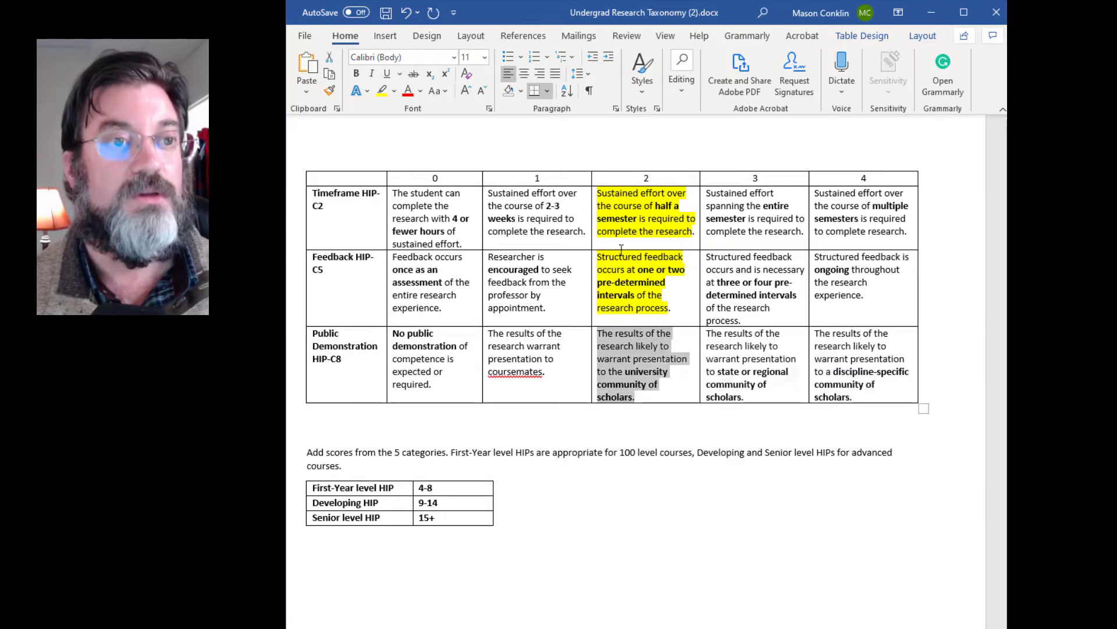
click(383, 91)
Step: Review the taxonomy's highlighted scores and HIP level ranges, switch to the MUS 105 report, and highlight "Developing" and "Applies to entire Roster" in yellow
scroll(694, 492, up, 1)
scroll(679, 463, up, 7)
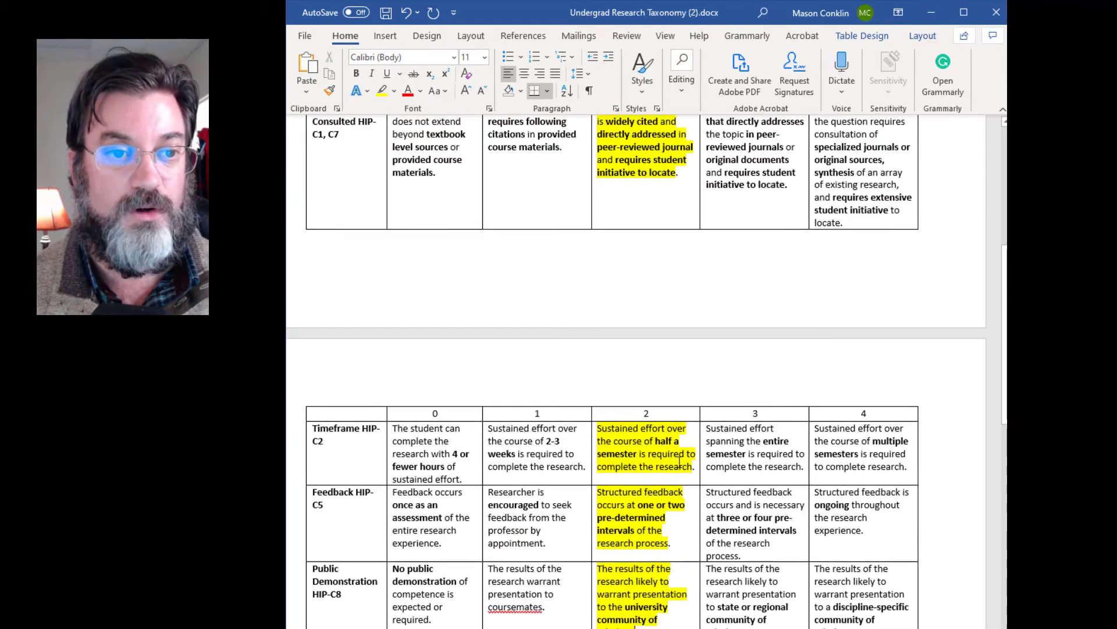
scroll(667, 340, down, 5)
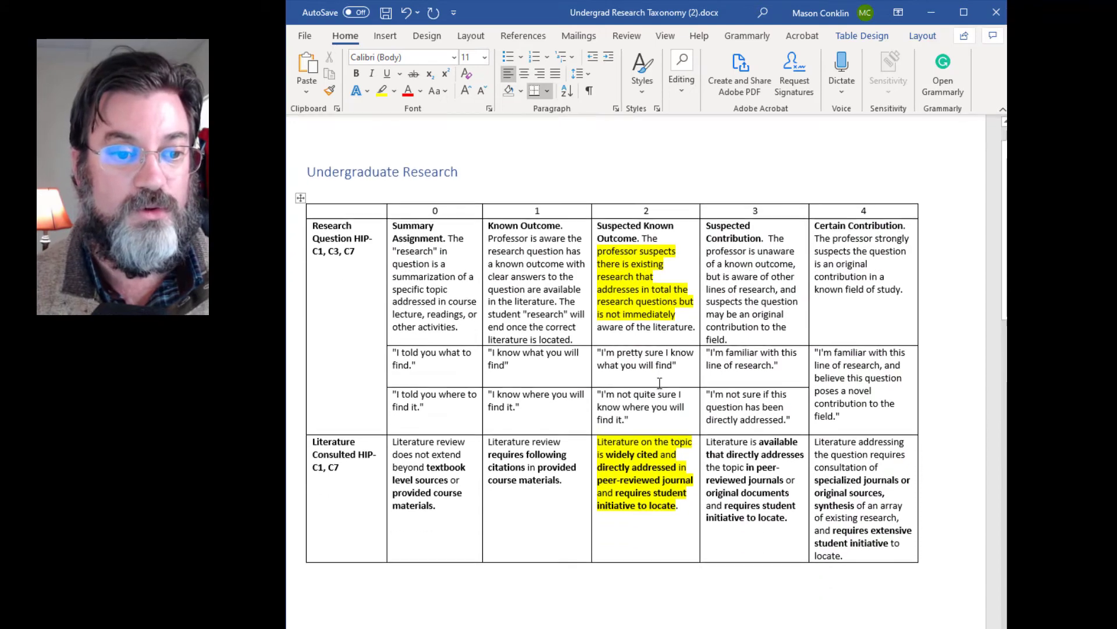
scroll(652, 399, down, 1)
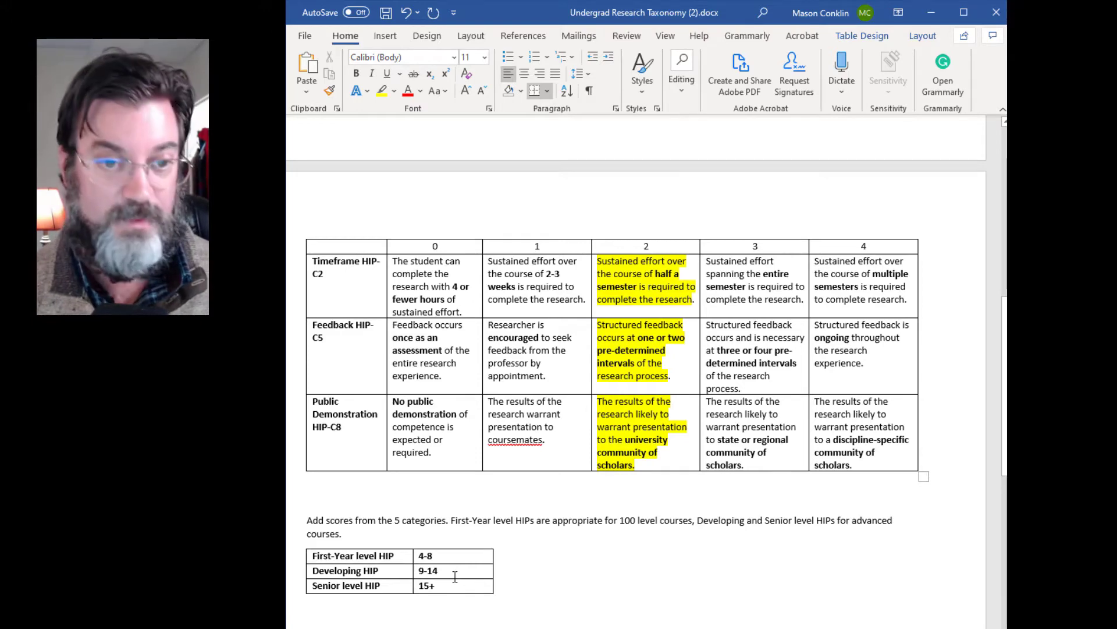
key(alt+Tab)
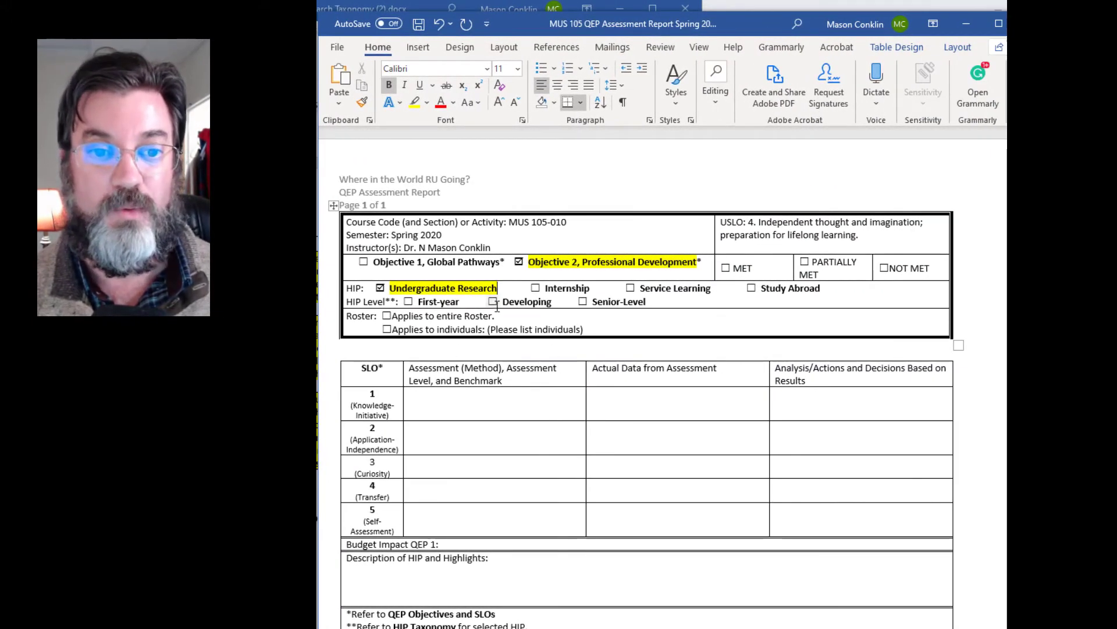
drag(503, 301, 554, 300)
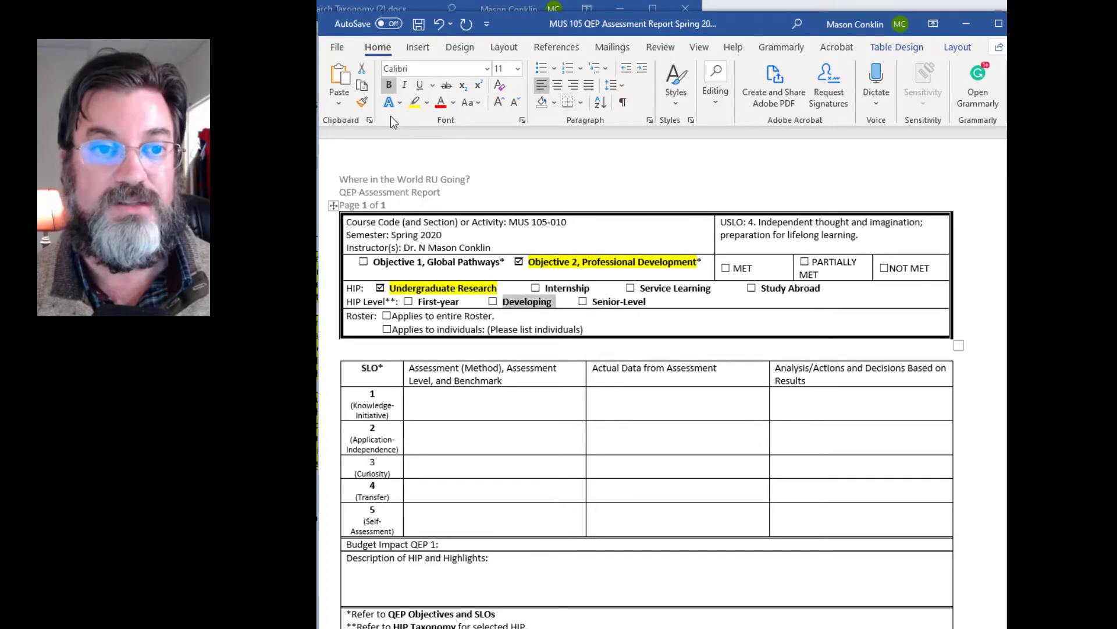
click(414, 101)
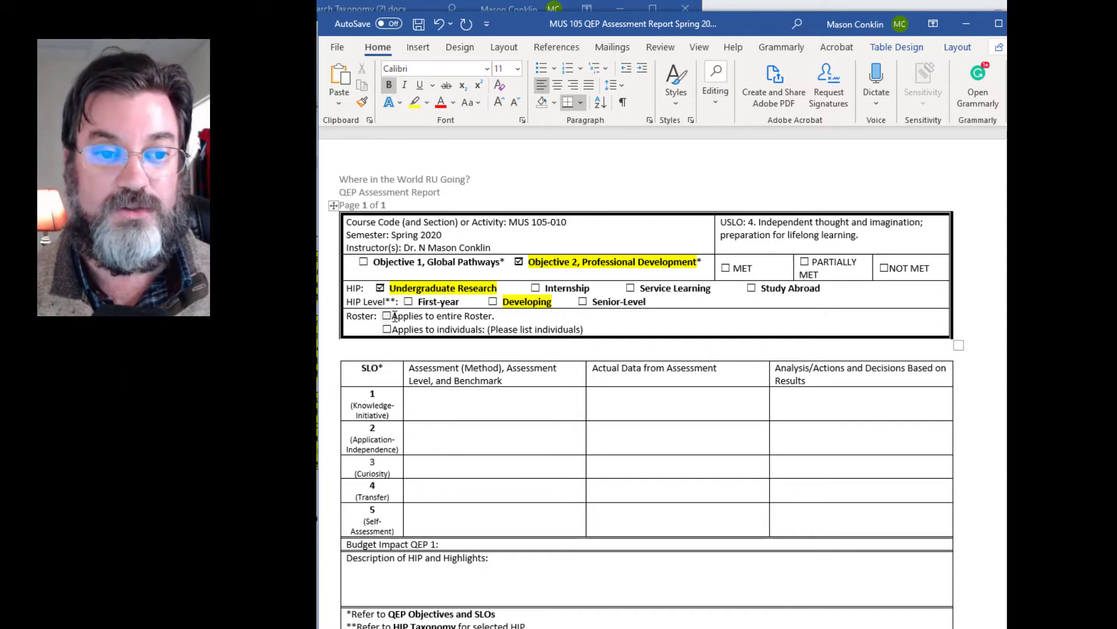
drag(395, 316, 494, 316)
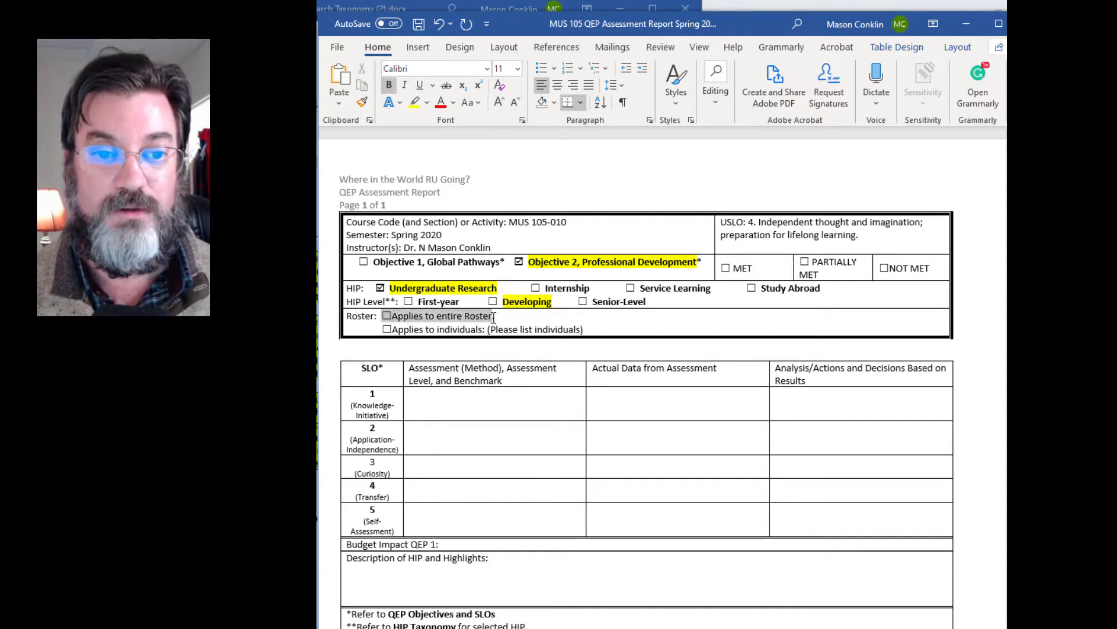
click(415, 102)
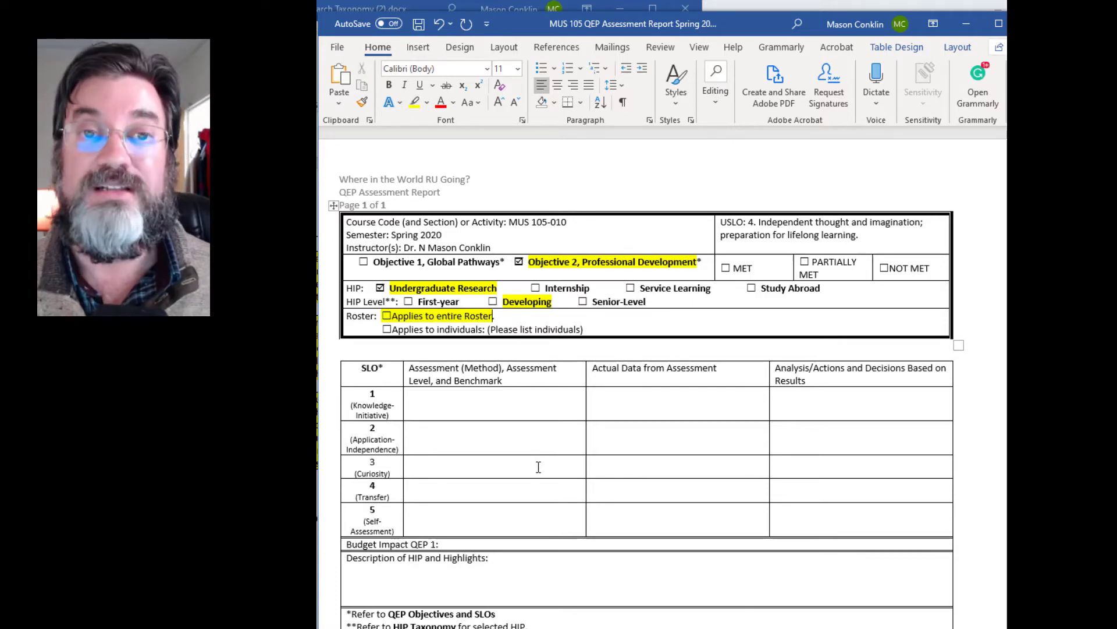
Step: Place the cursor in SLO 1's assessment method cell, and switch to the Excel workbook to examine the student SLO scores and outcome tallies
scroll(538, 467, down, 1)
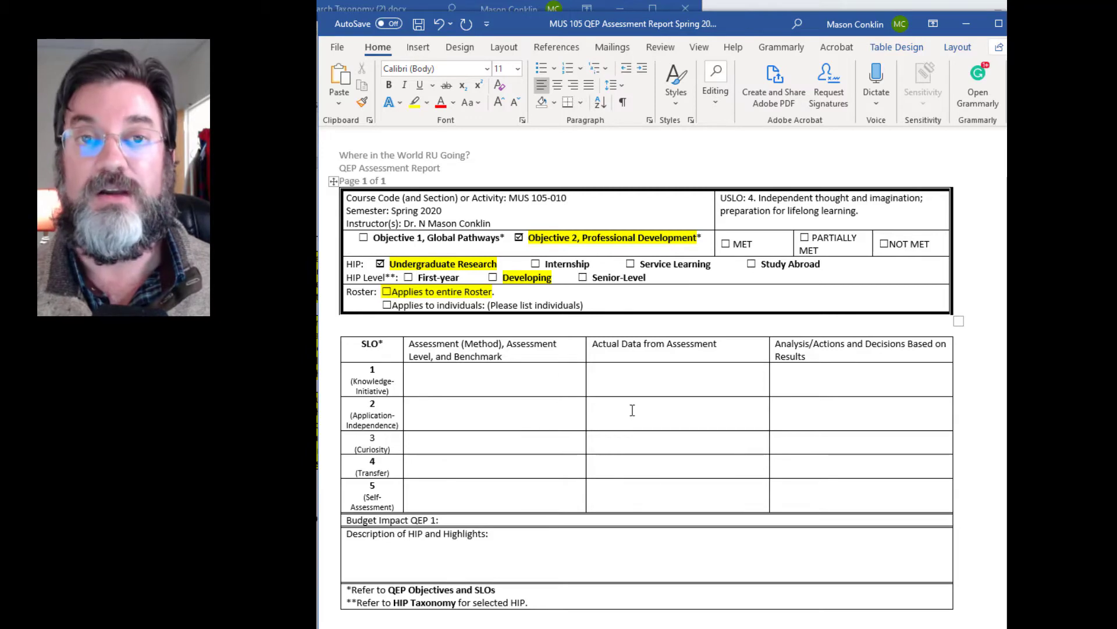
click(441, 384)
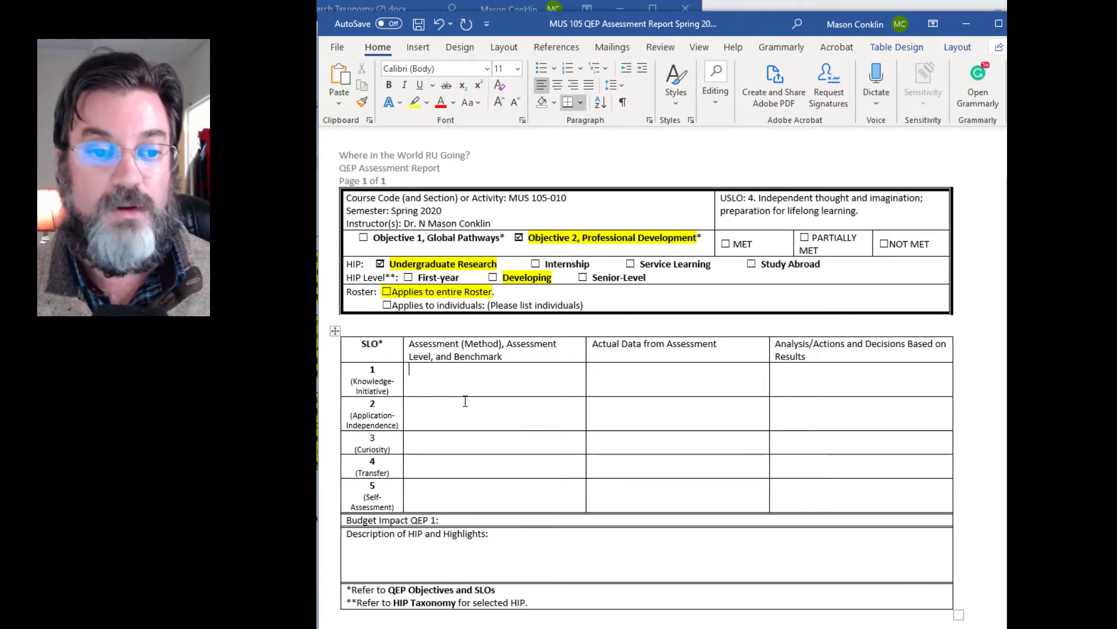
key(alt+Tab)
key(alt+Tab)
key(alt+Tab)
key(alt+Tab)
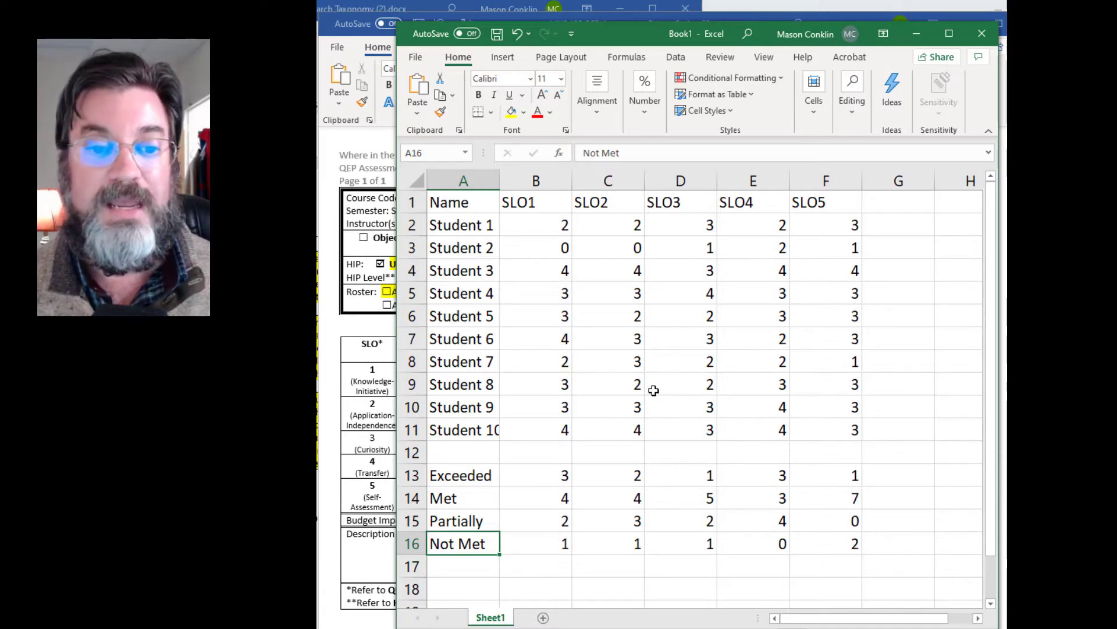
scroll(653, 389, down, 1)
scroll(526, 416, up, 1)
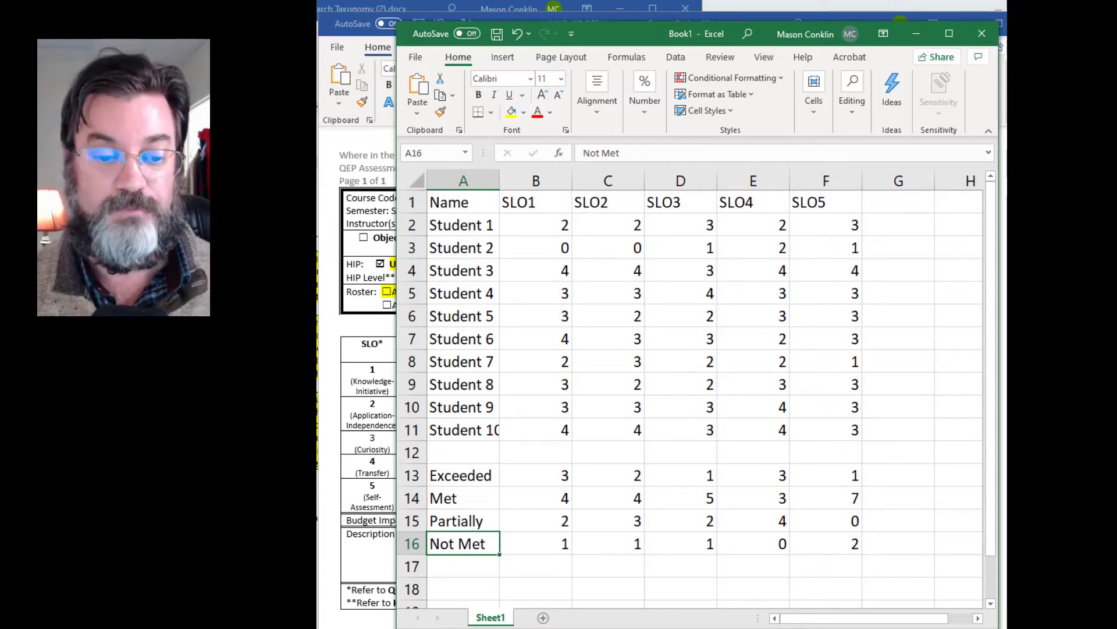
Step: Return to the Word report and enter "Method: Assigned Reflection Paper. 50% of students will meet or exceed expectations." as SLO 1's assessment method and benchmark
click(459, 627)
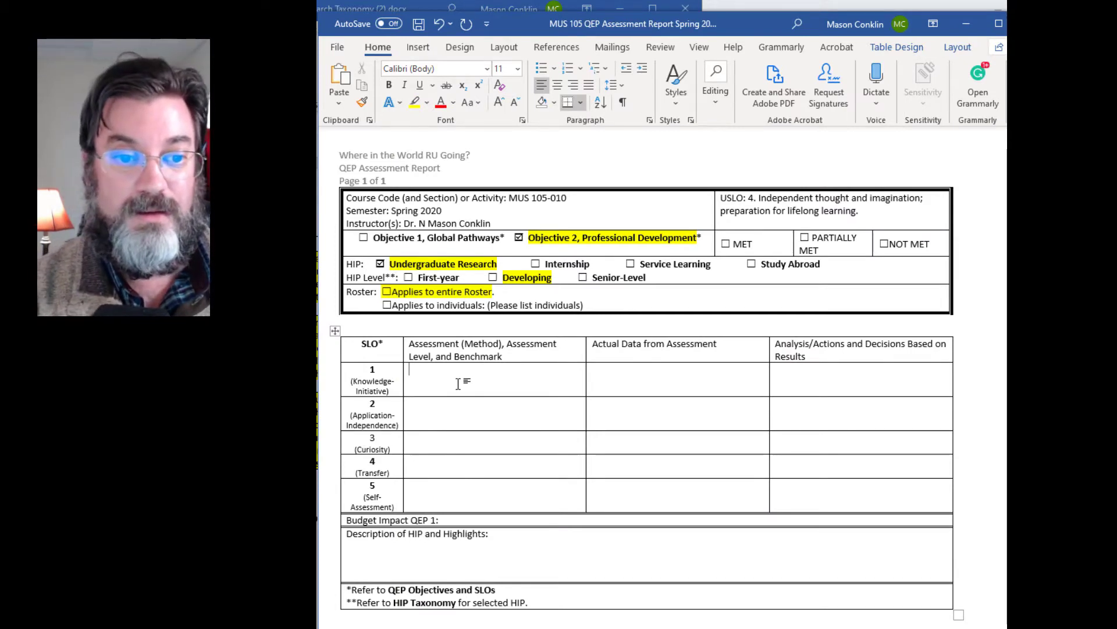
text(Method: As)
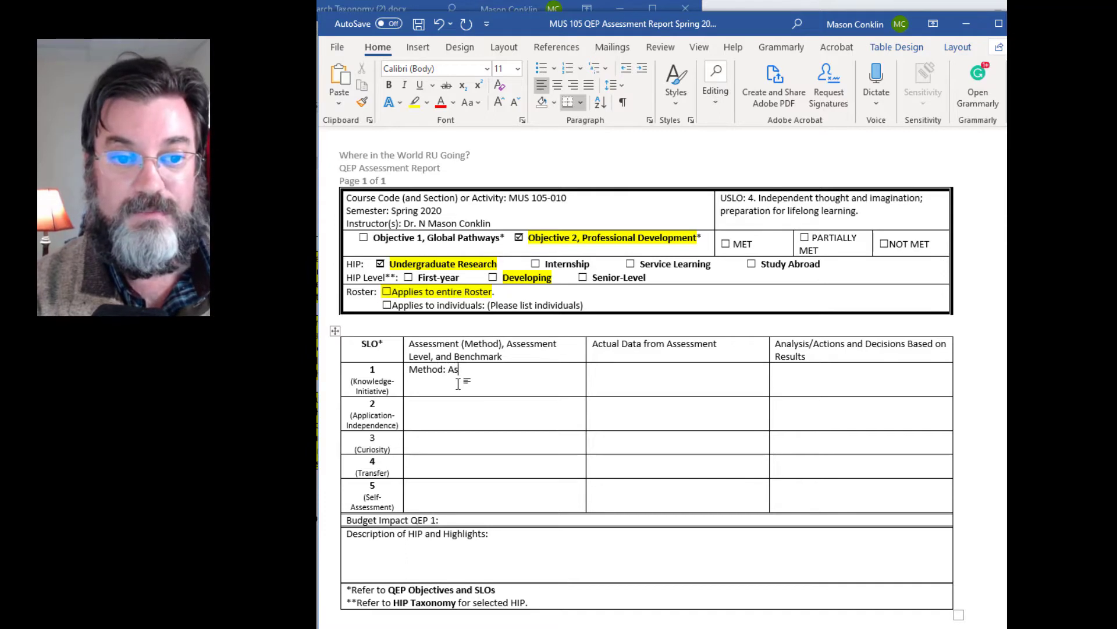
text(signed )
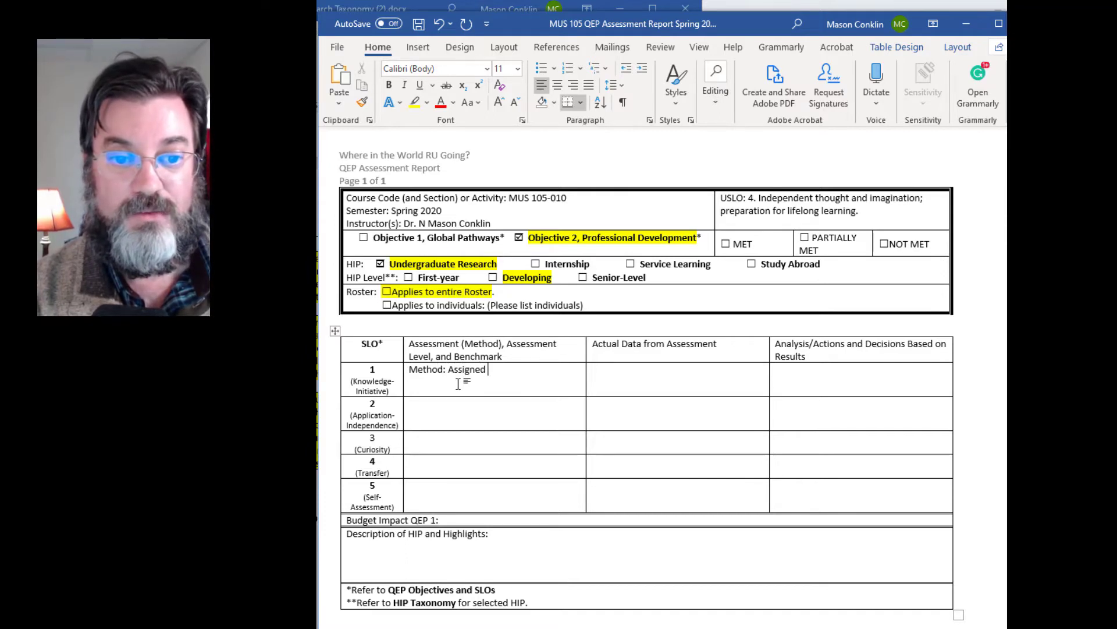
text(Reflection Paper)
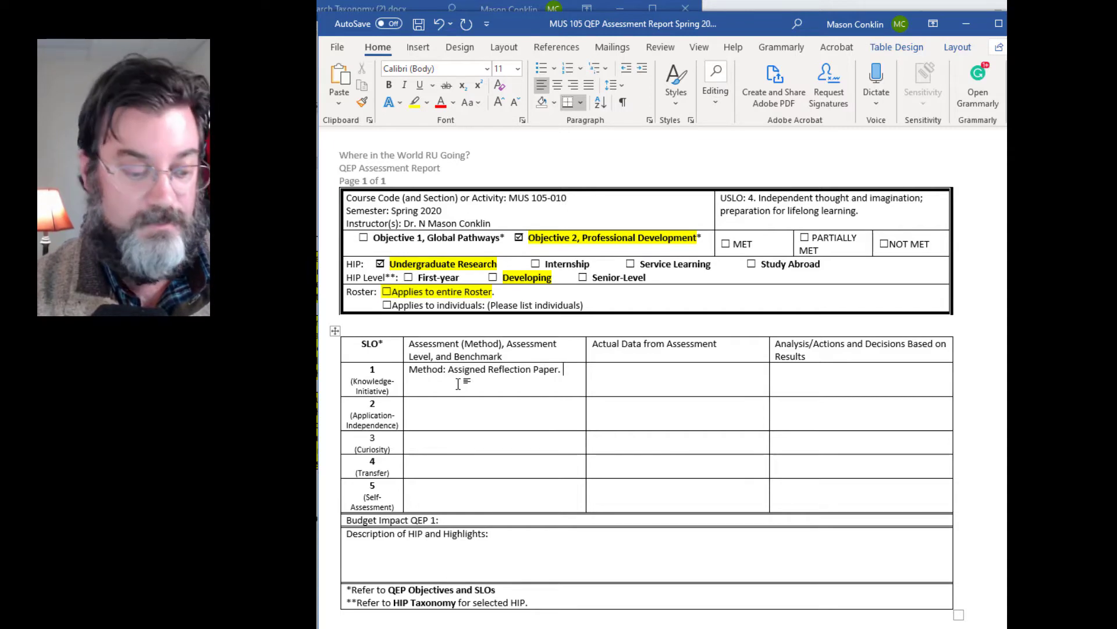
text(. 50%)
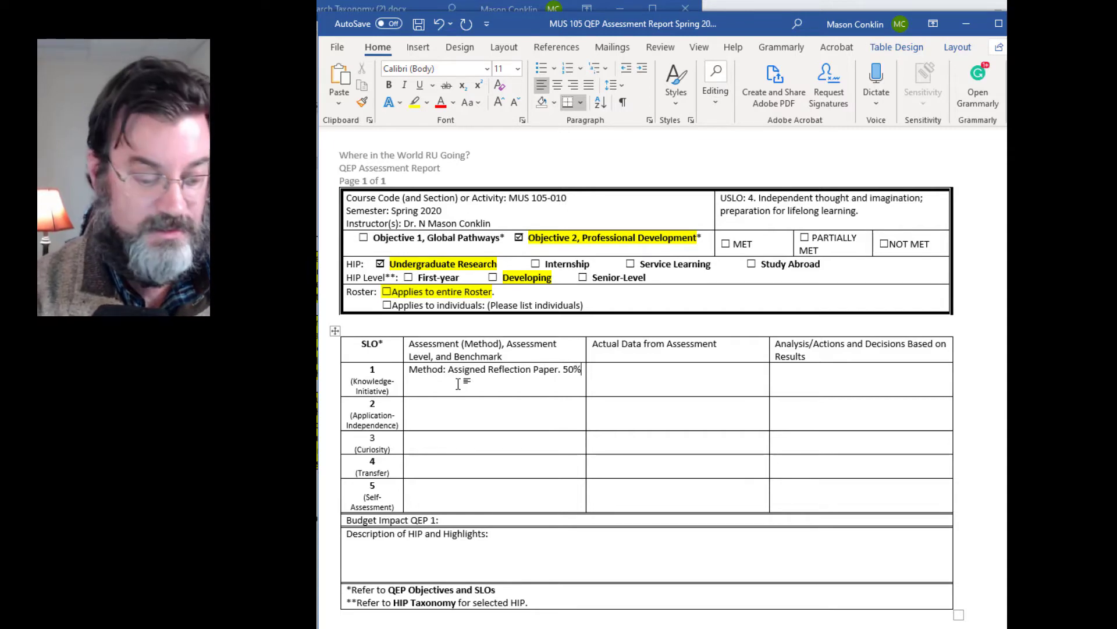
text( of student)
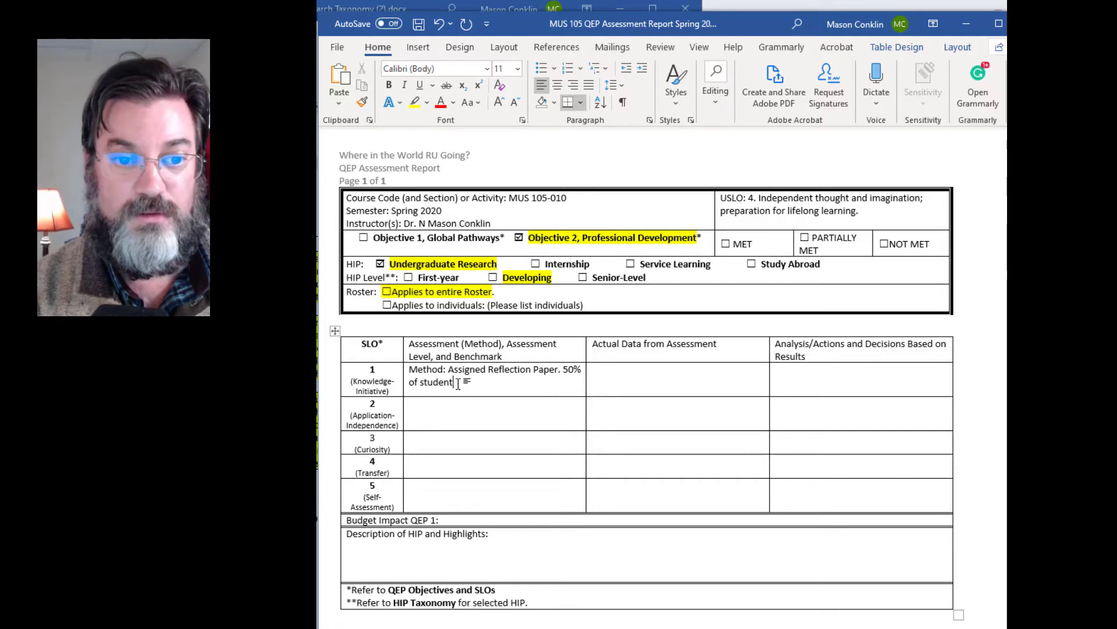
text(s will)
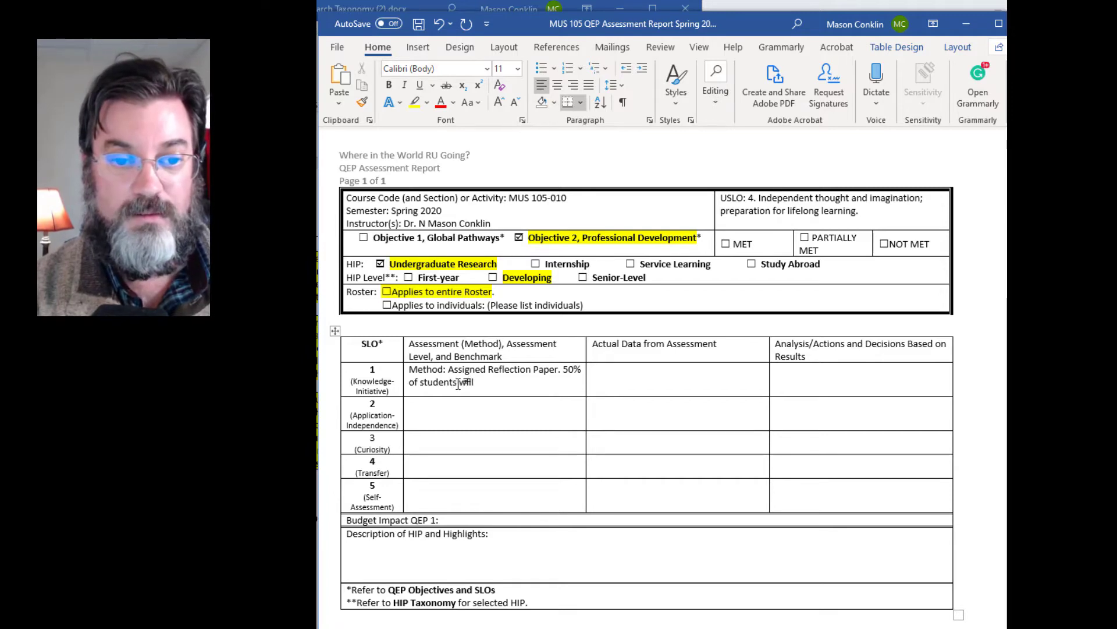
text( meet or excee)
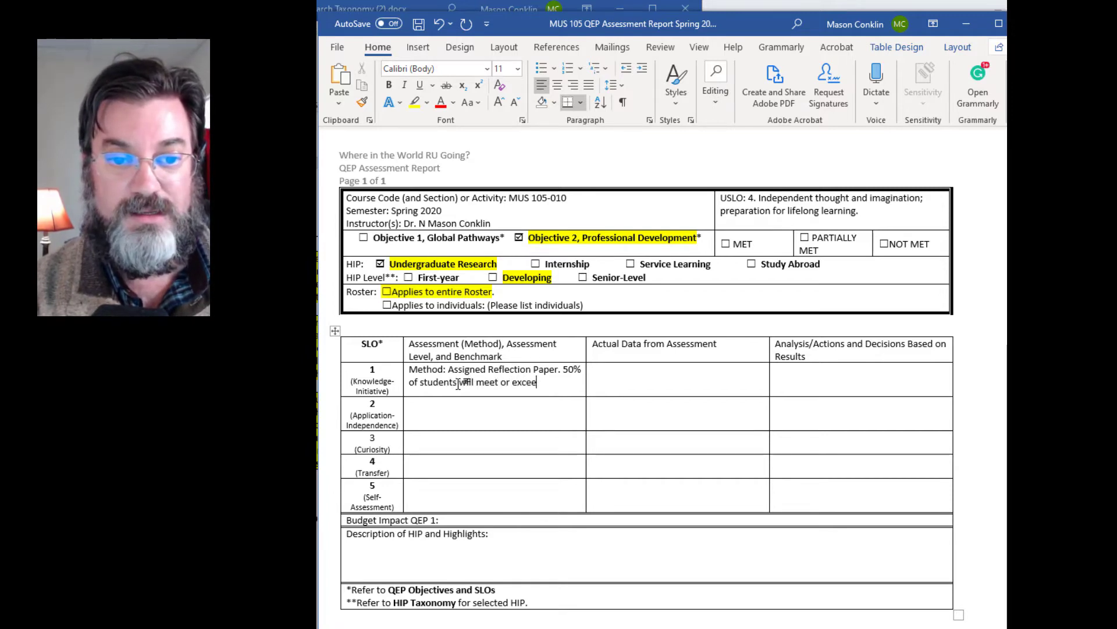
text(d expectations.)
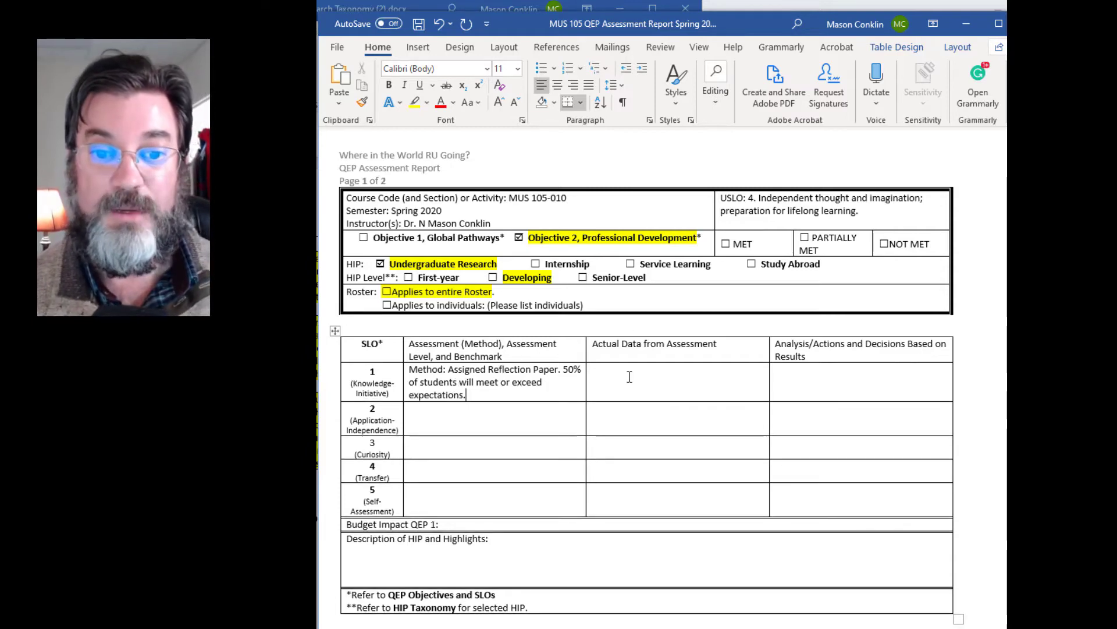
Step: Using the Excel tallies, enter "30% of student Exceeded expections and 40% of student met expectations." as SLO 1's actual data in the Word report
key(alt+Tab)
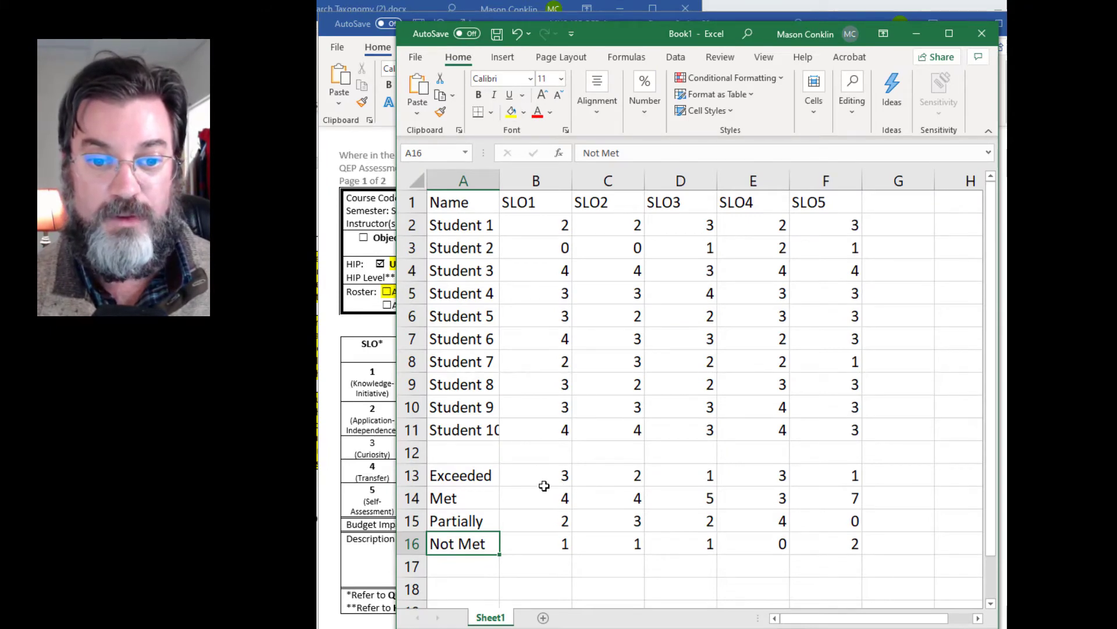
key(alt+Tab)
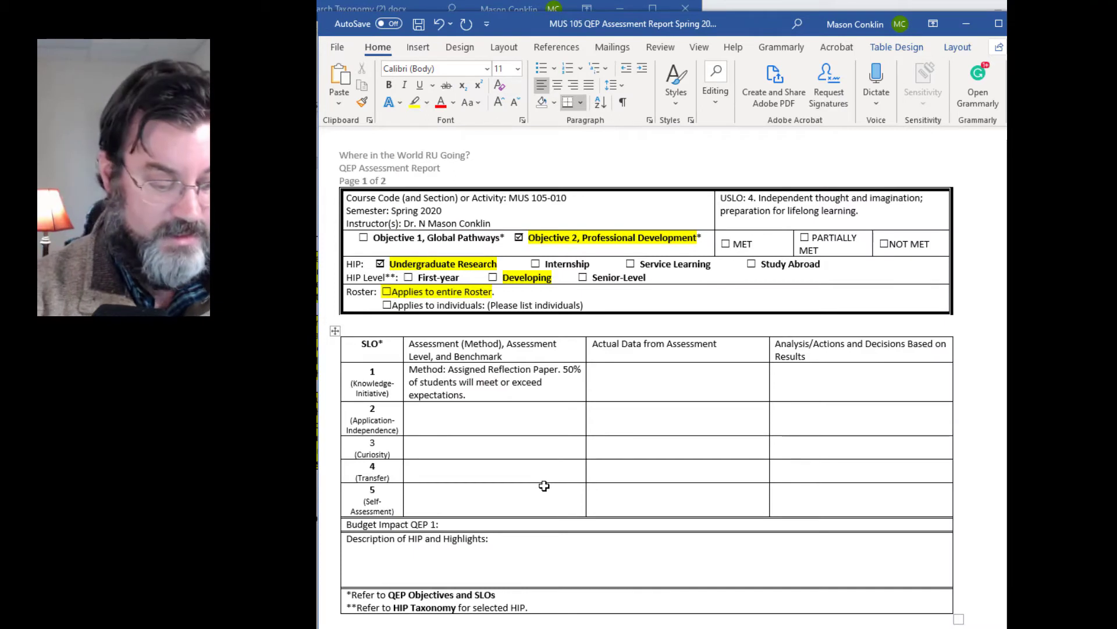
text(30% of)
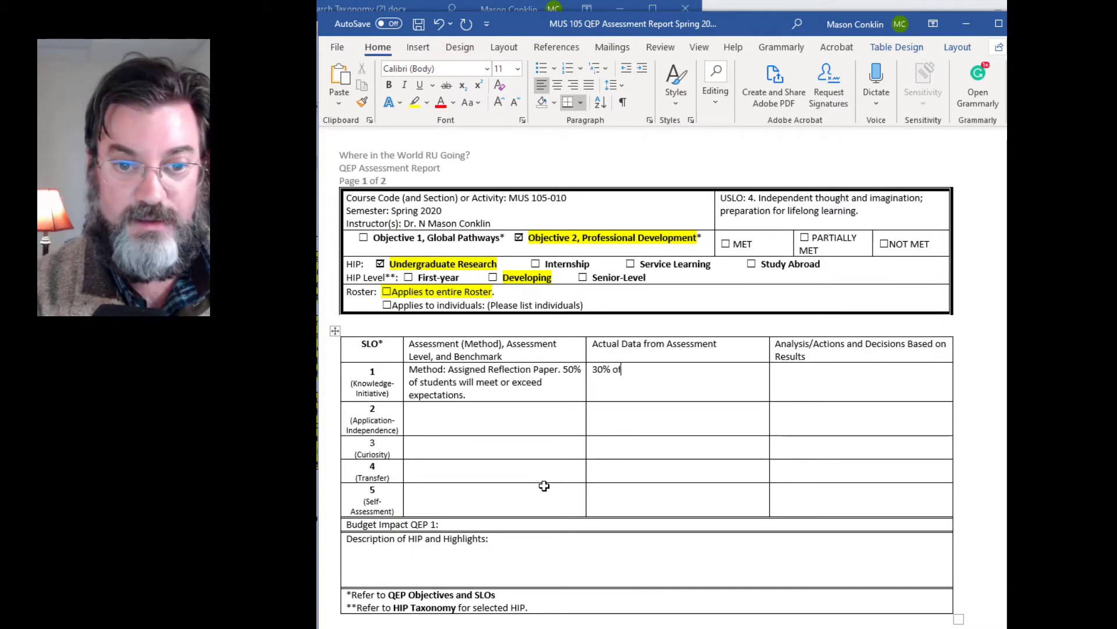
text( student Exc)
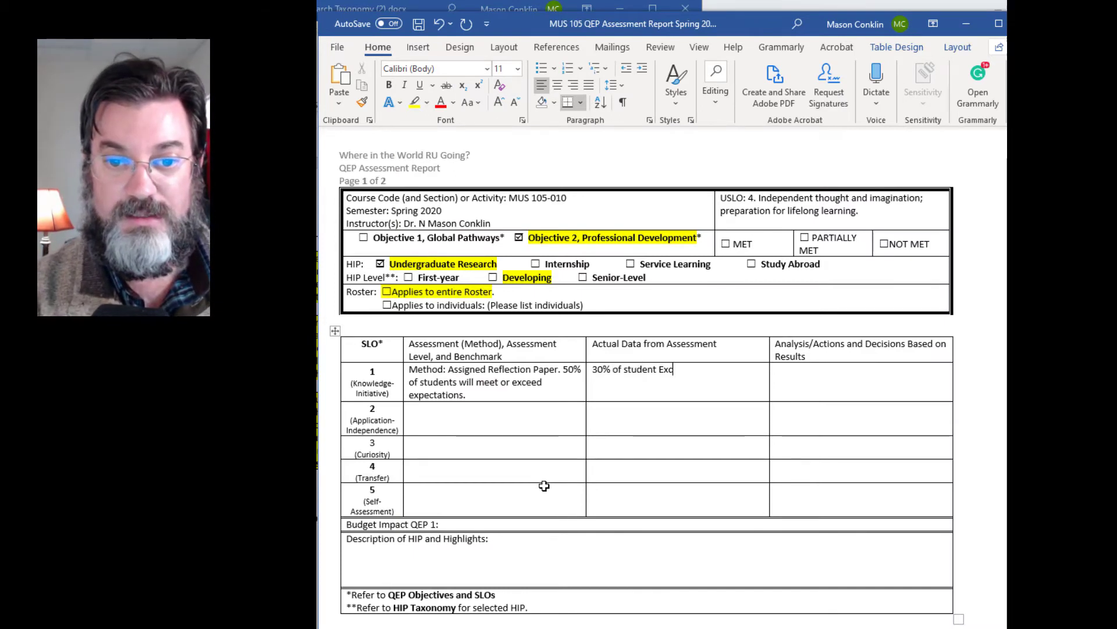
text(eeded )
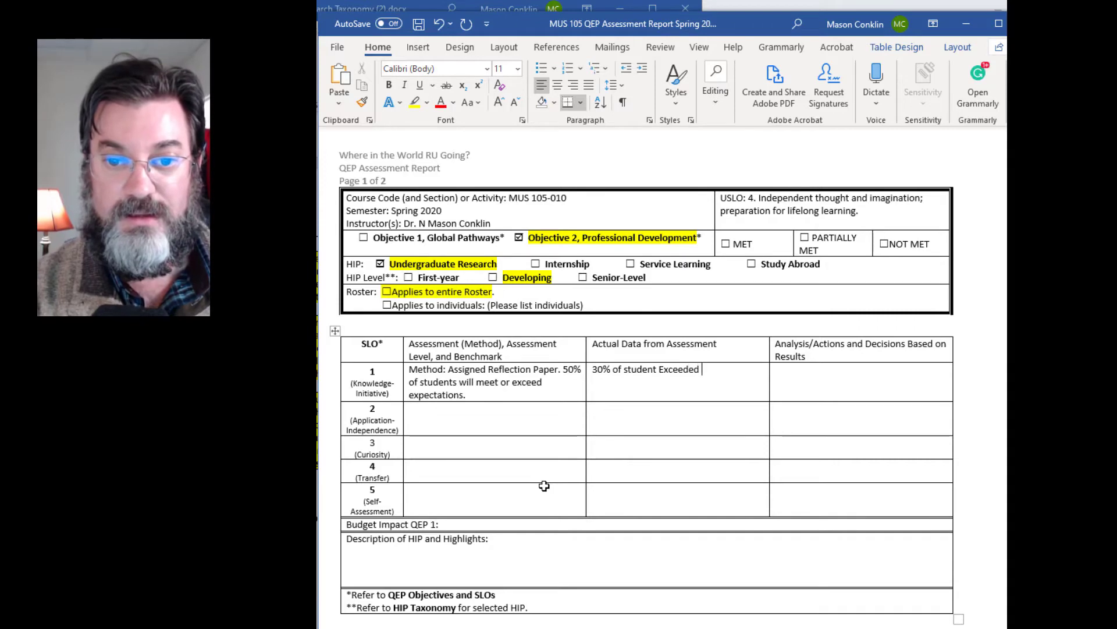
text(expections and)
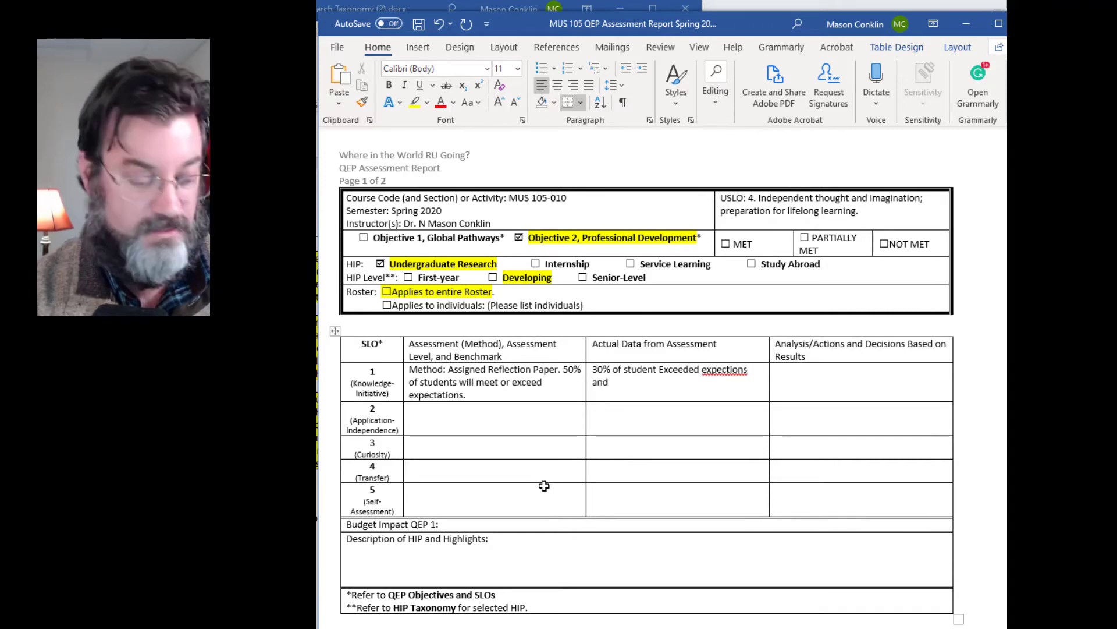
key(alt+Tab)
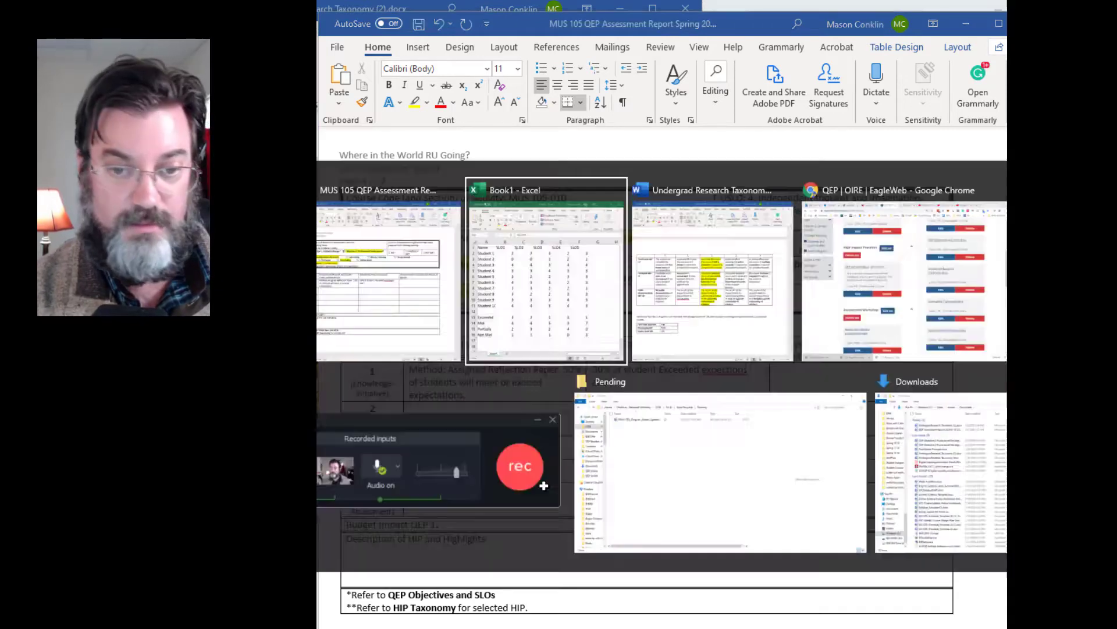
key(alt+Tab)
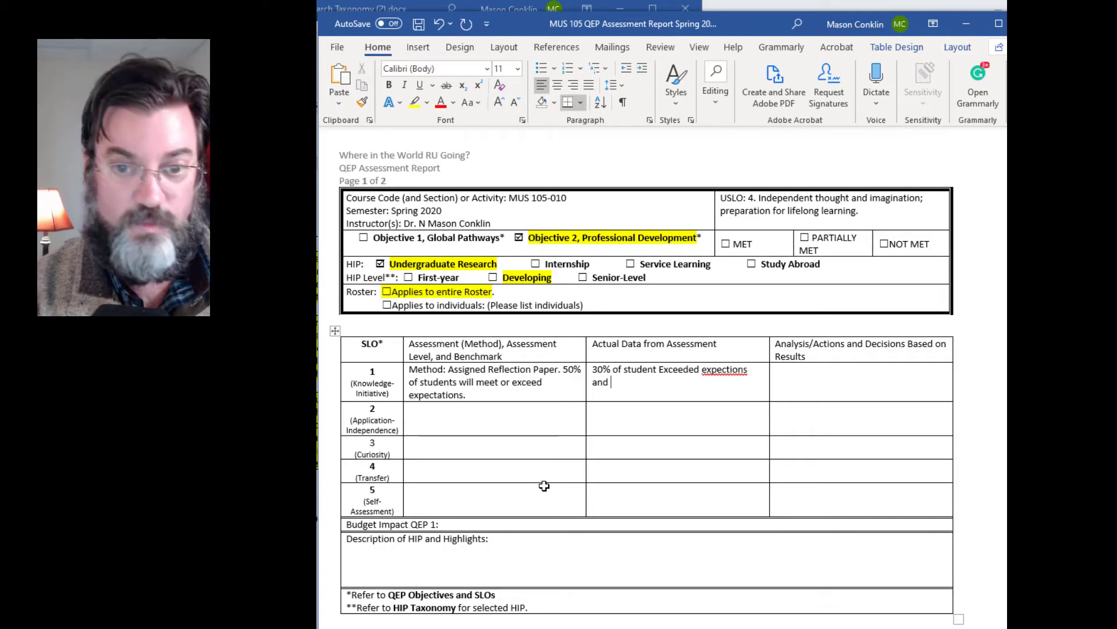
text(40%)
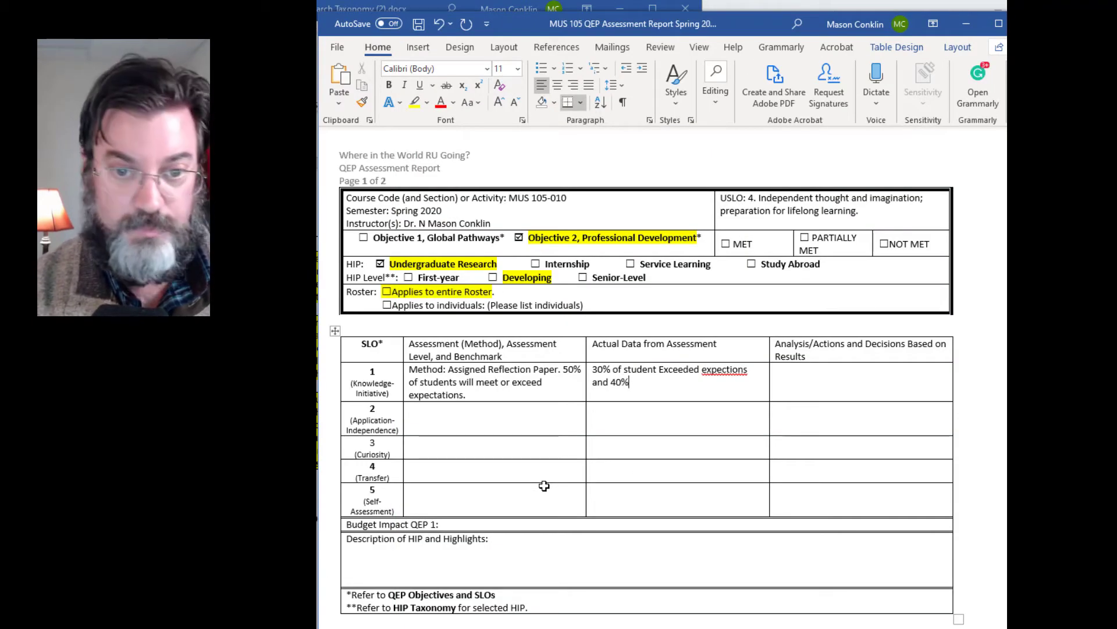
text( of student )
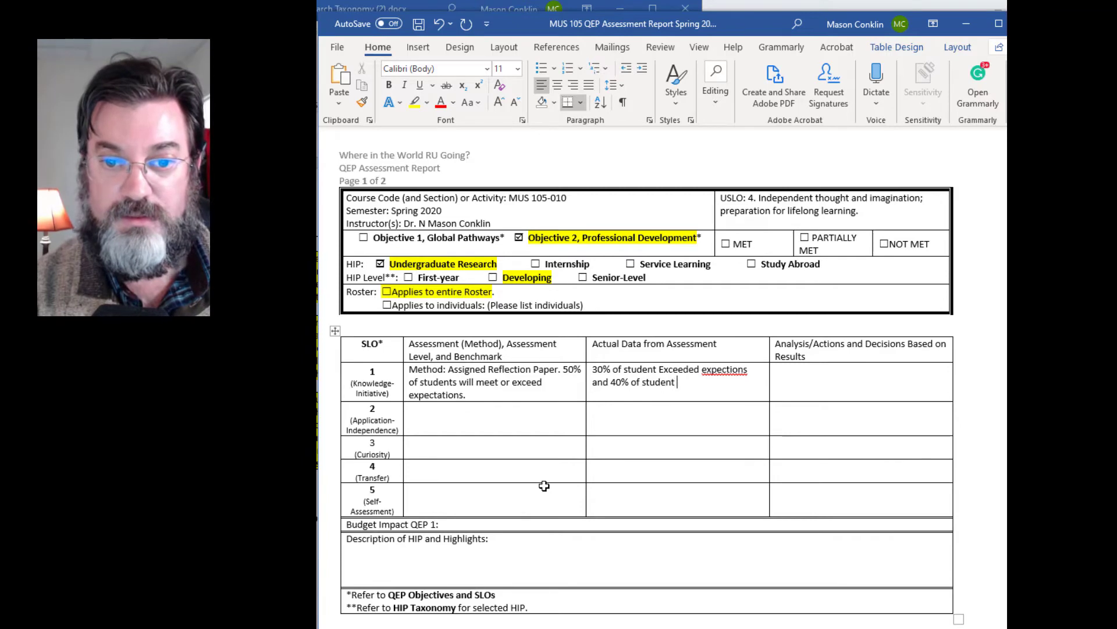
text(met expec)
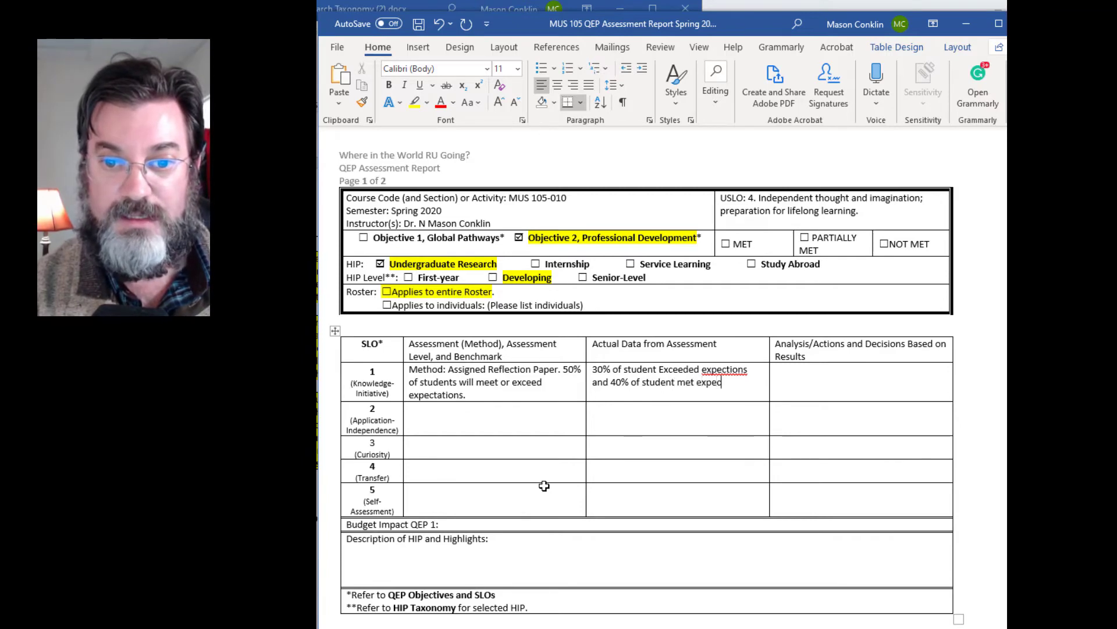
text(tations.)
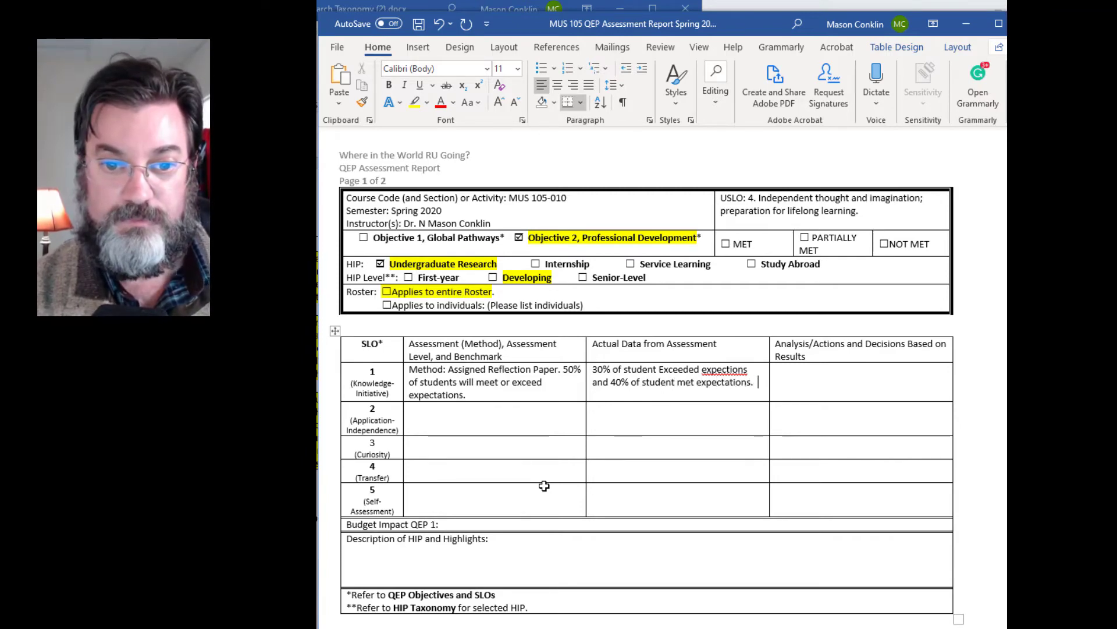
Step: Recheck SLO 1's tallies in Excel and add "20% partially met expectations and 10% did not meet expectations." to its actual data in Word
key(alt+Tab)
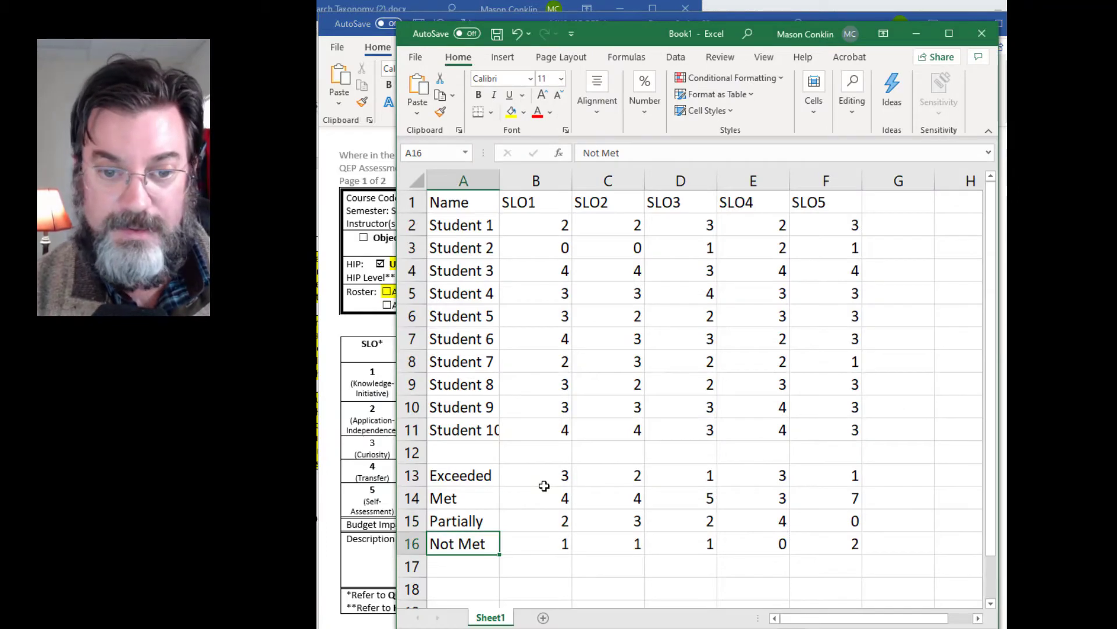
key(alt+Tab)
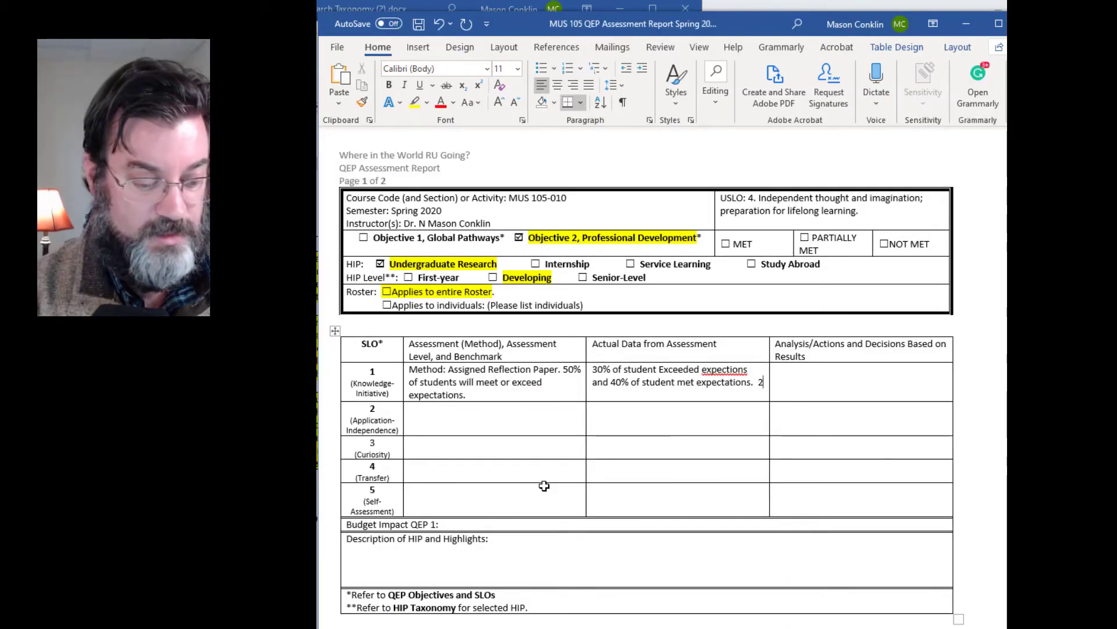
text(20% partial)
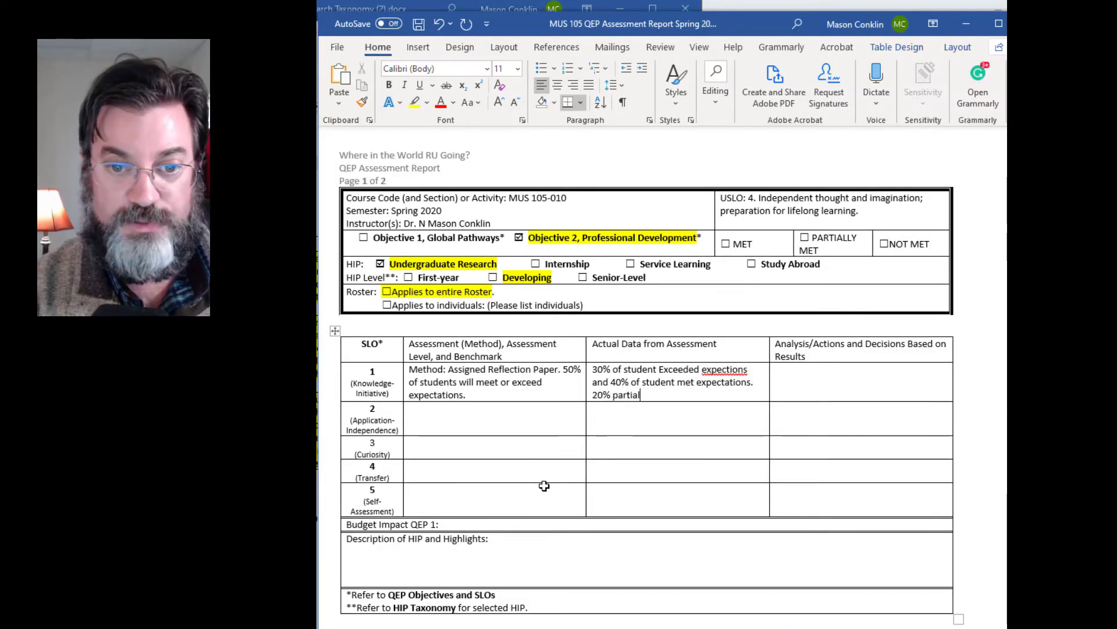
text(ly met expe)
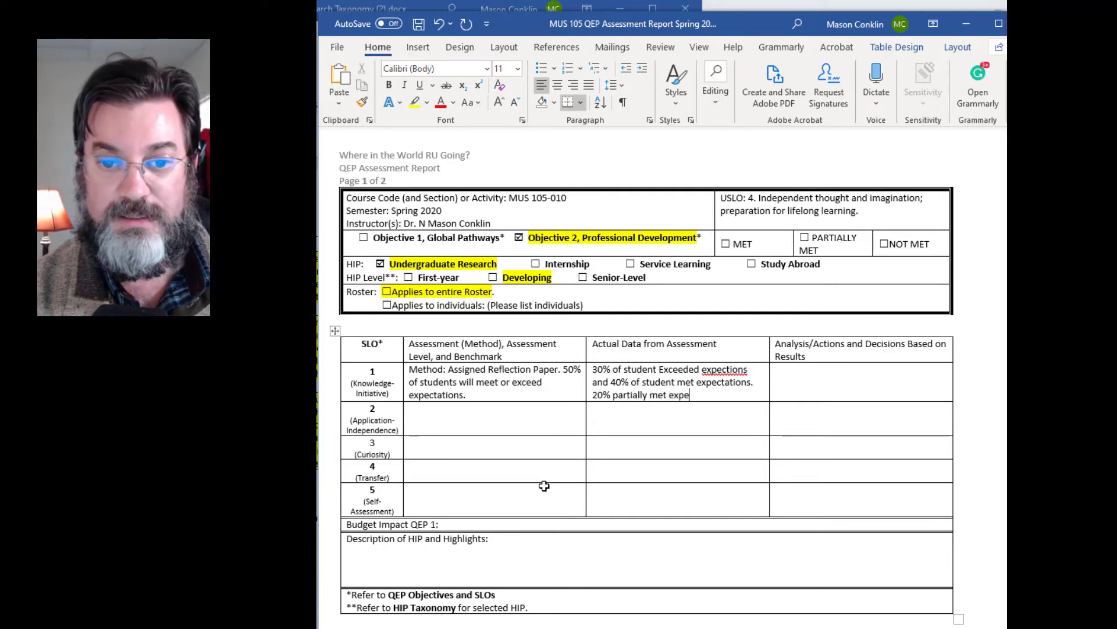
text(ctations and 10)
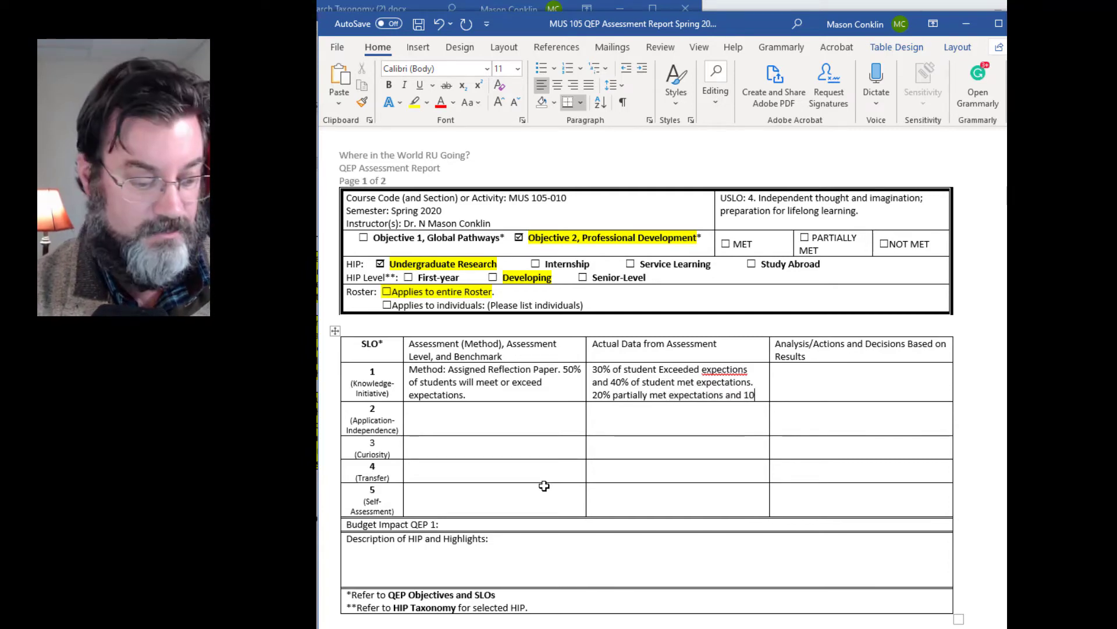
text(%)
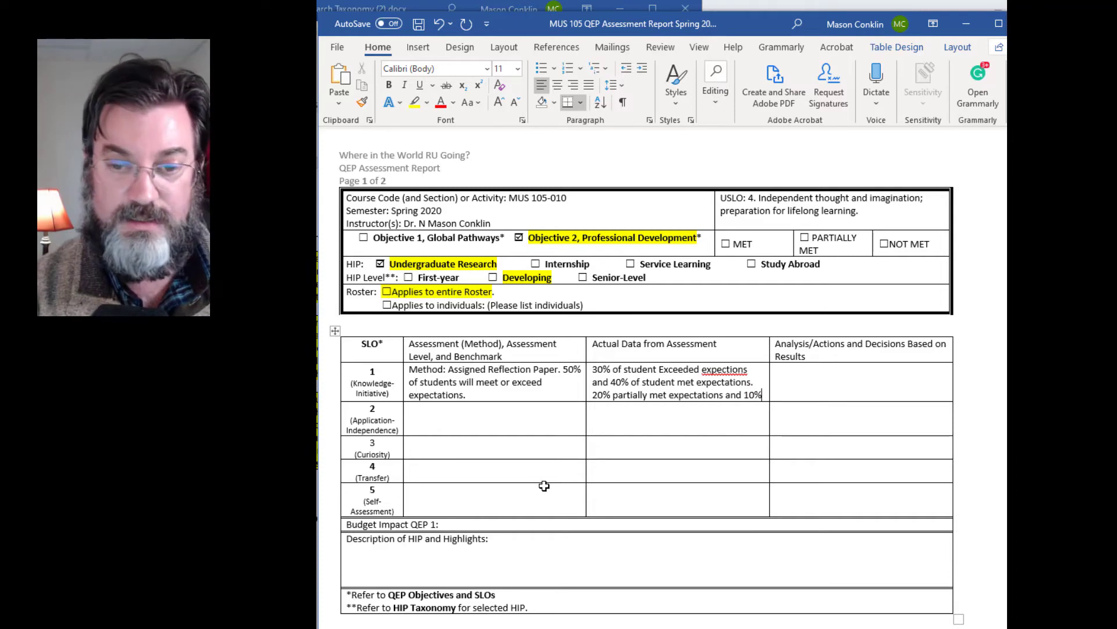
text( did not meet e)
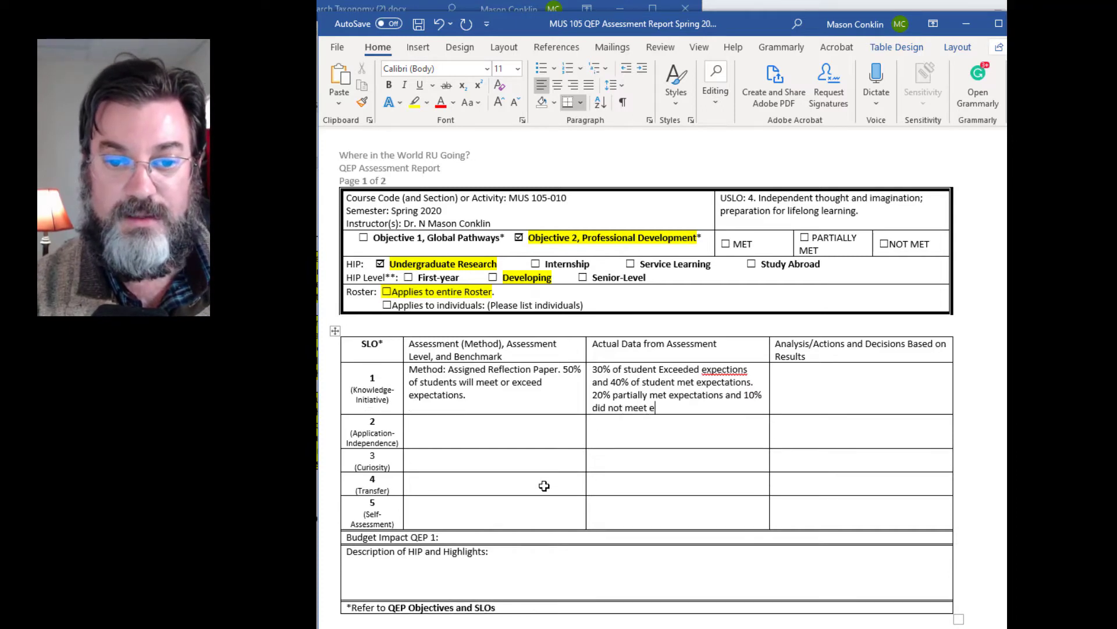
text(xpe)
key(BackSpace)
text(pect)
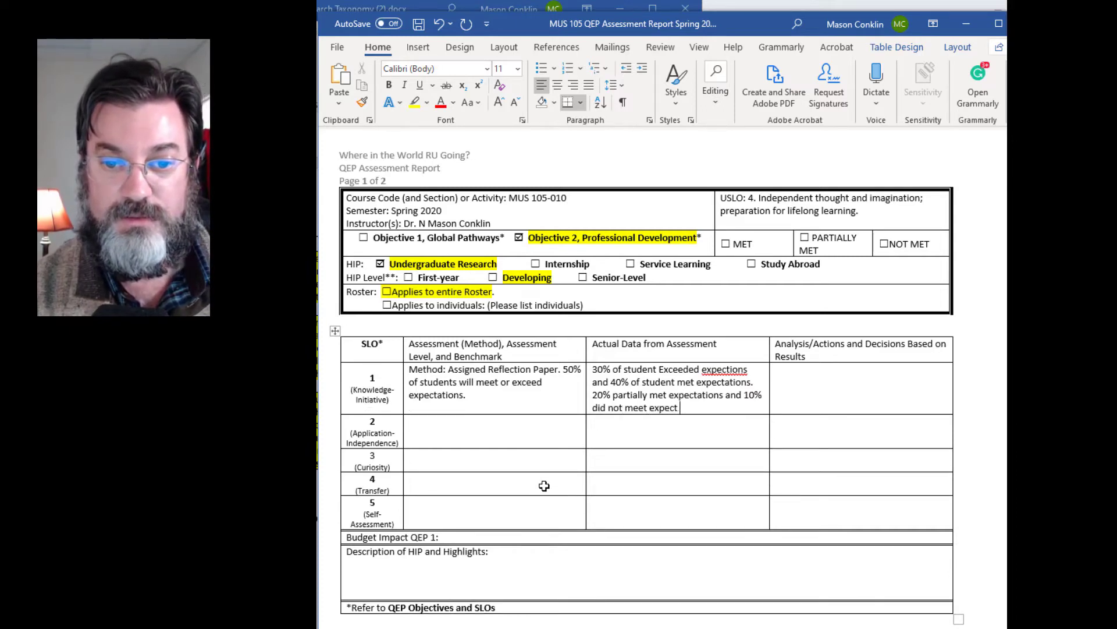
text(ations.)
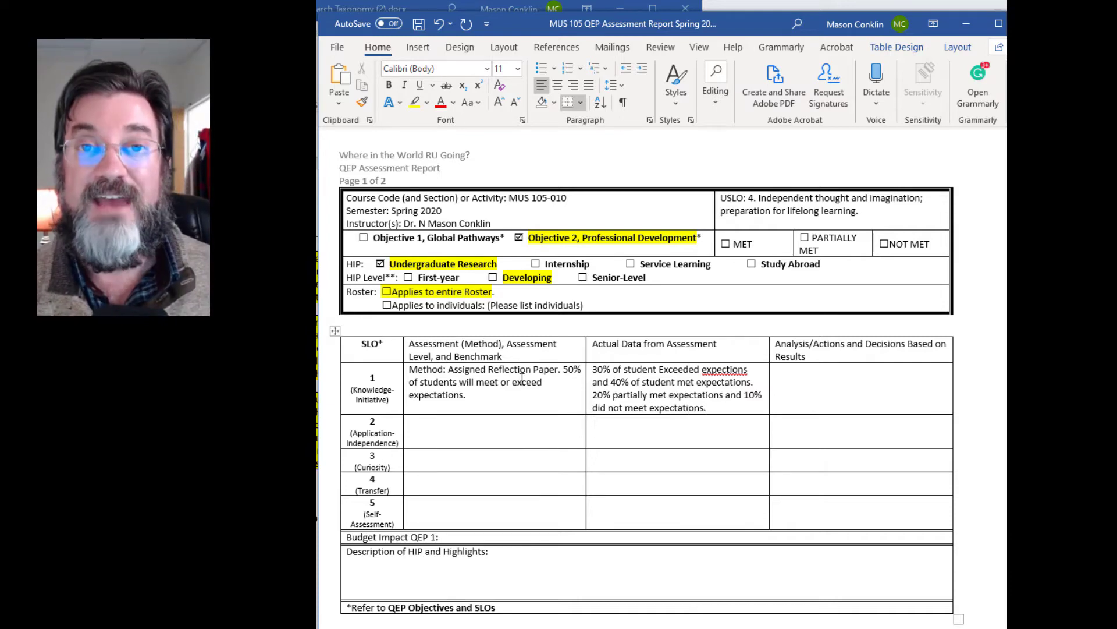
Step: Enter "With 70% of students meeting or exceeding expectations, I'm mostly satisfied with the results." in SLO 1's analysis and decisions cell
click(797, 385)
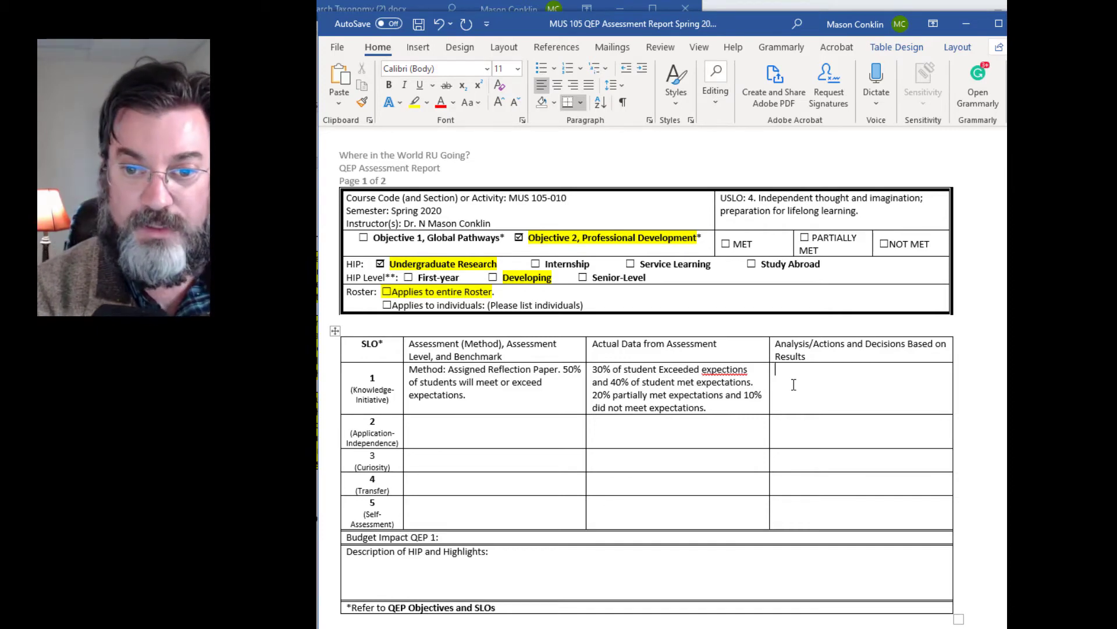
click(794, 384)
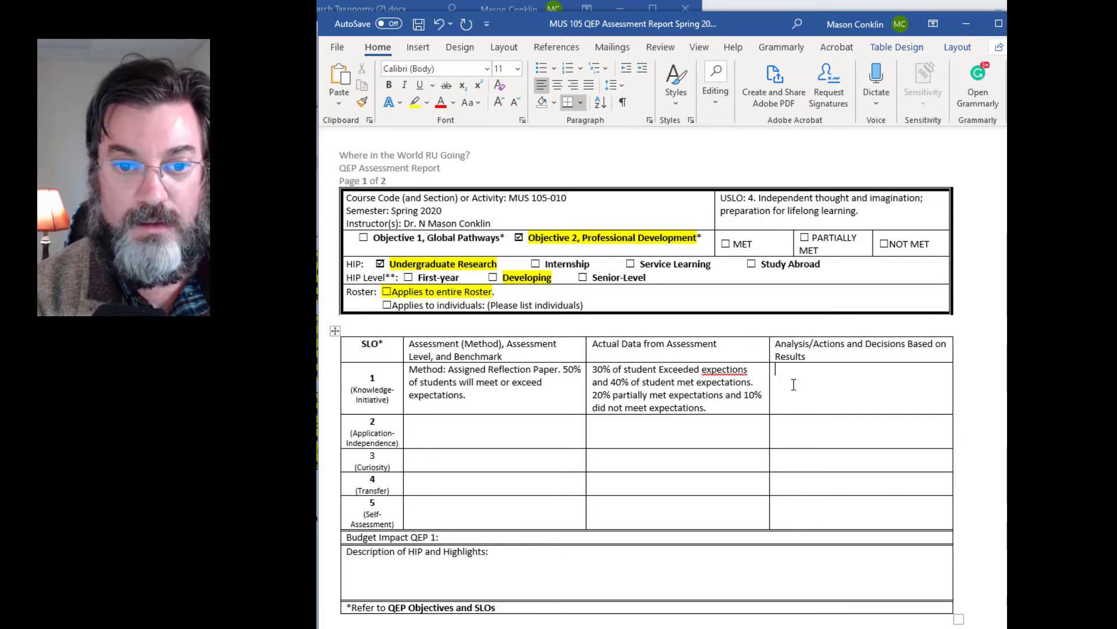
text(With )
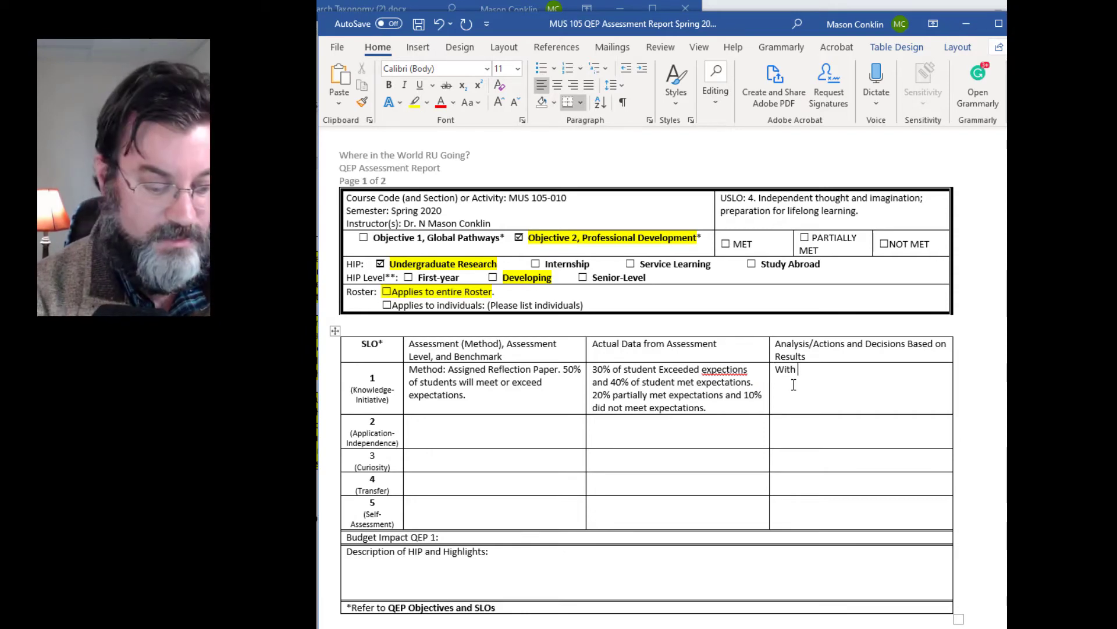
text(70%)
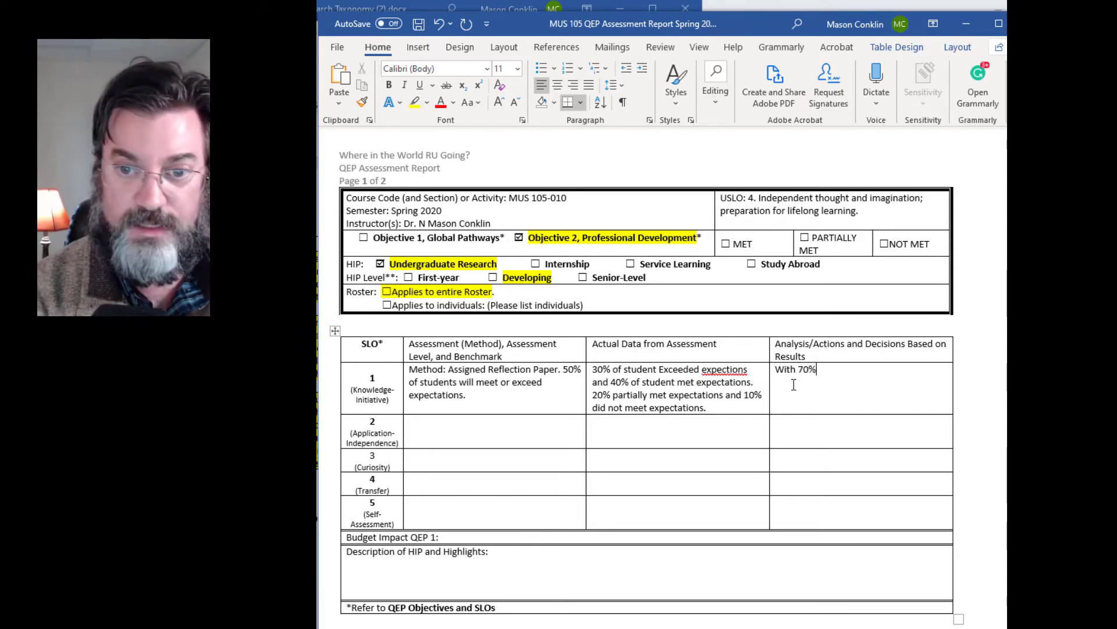
text( of student)
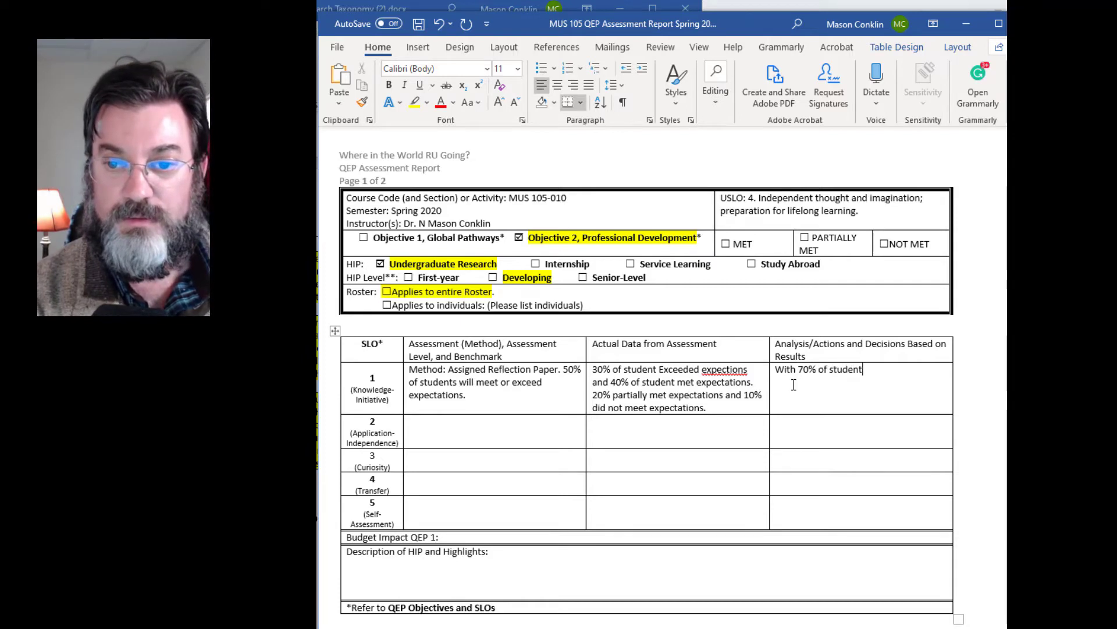
text(s meeting or exc)
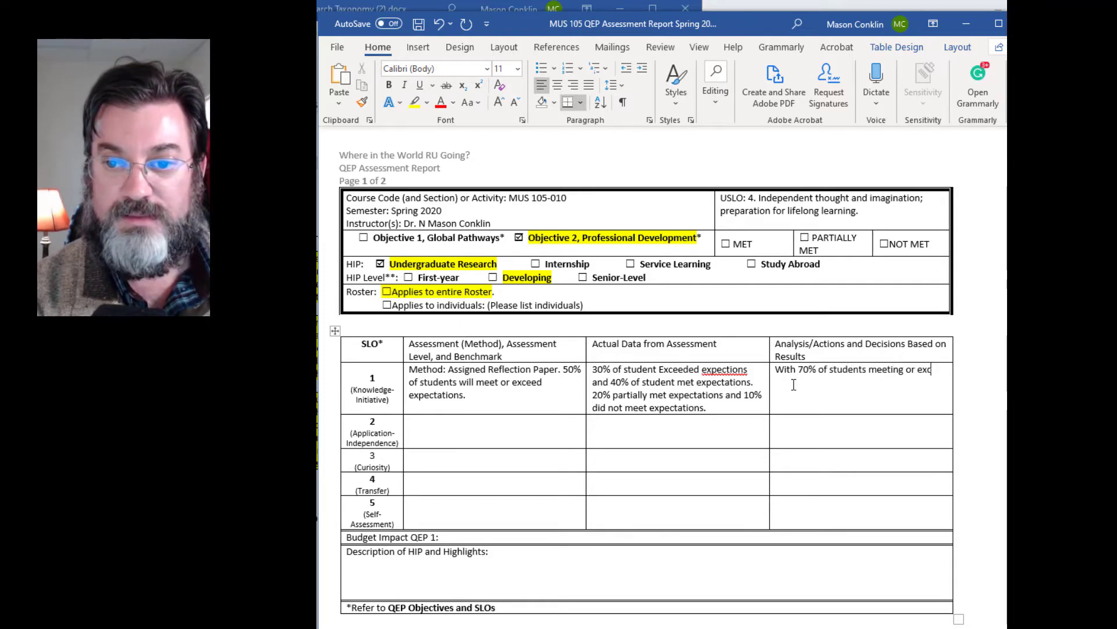
text(eeding expect)
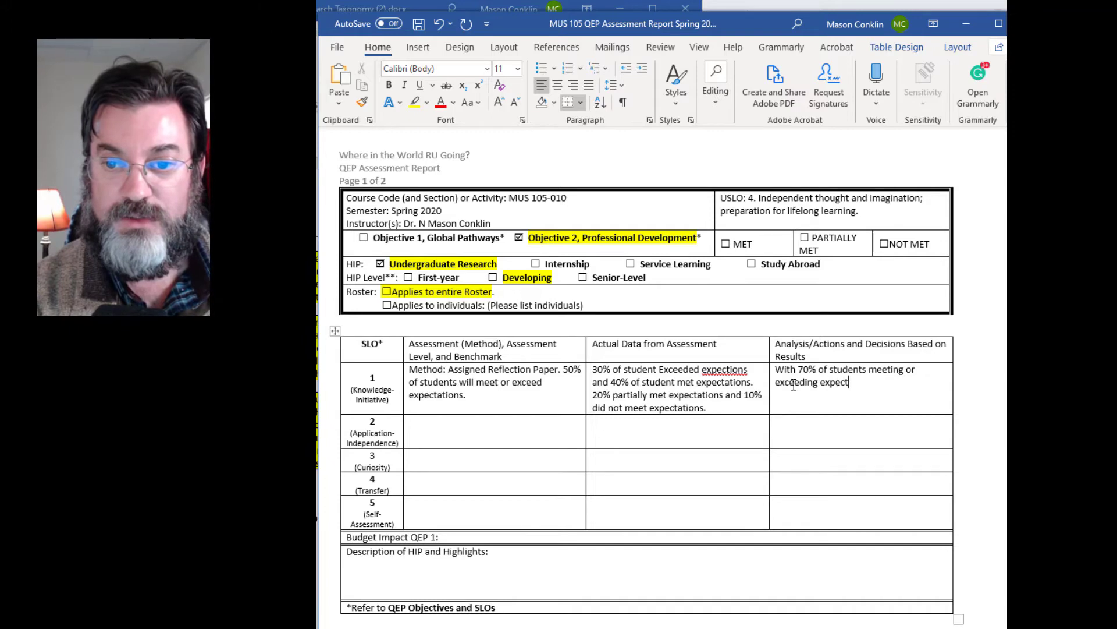
text(ations,)
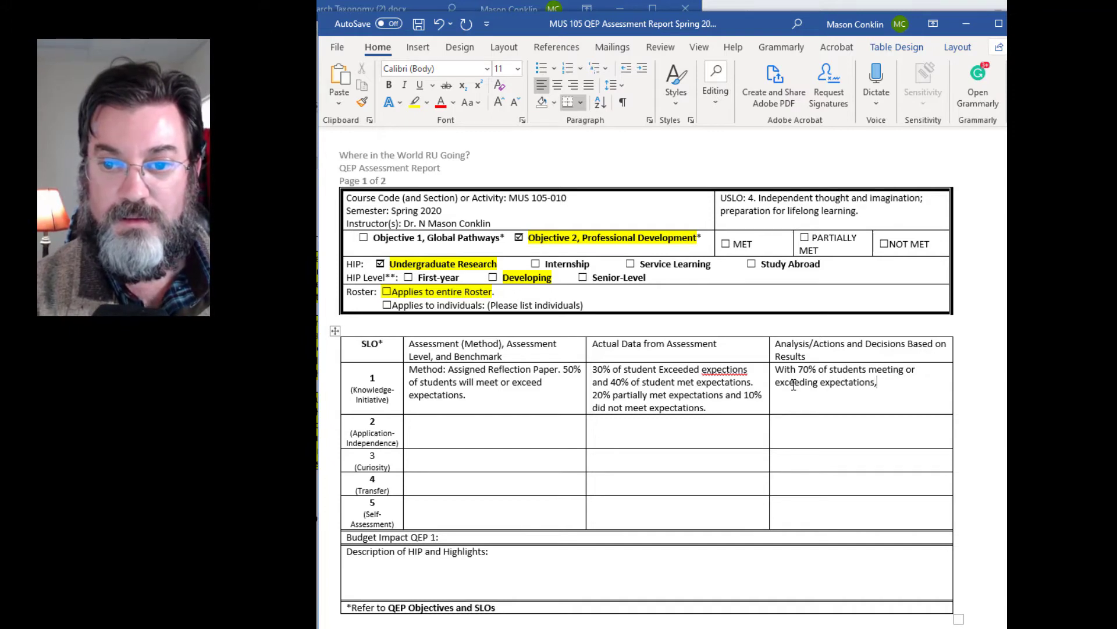
text( I'm )
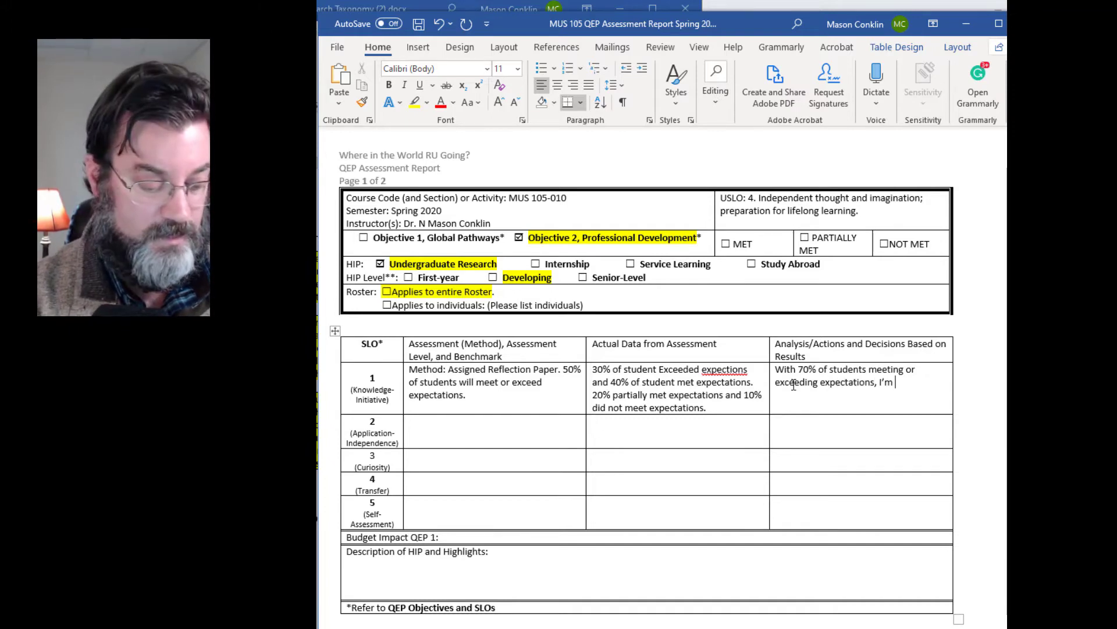
text(mostly)
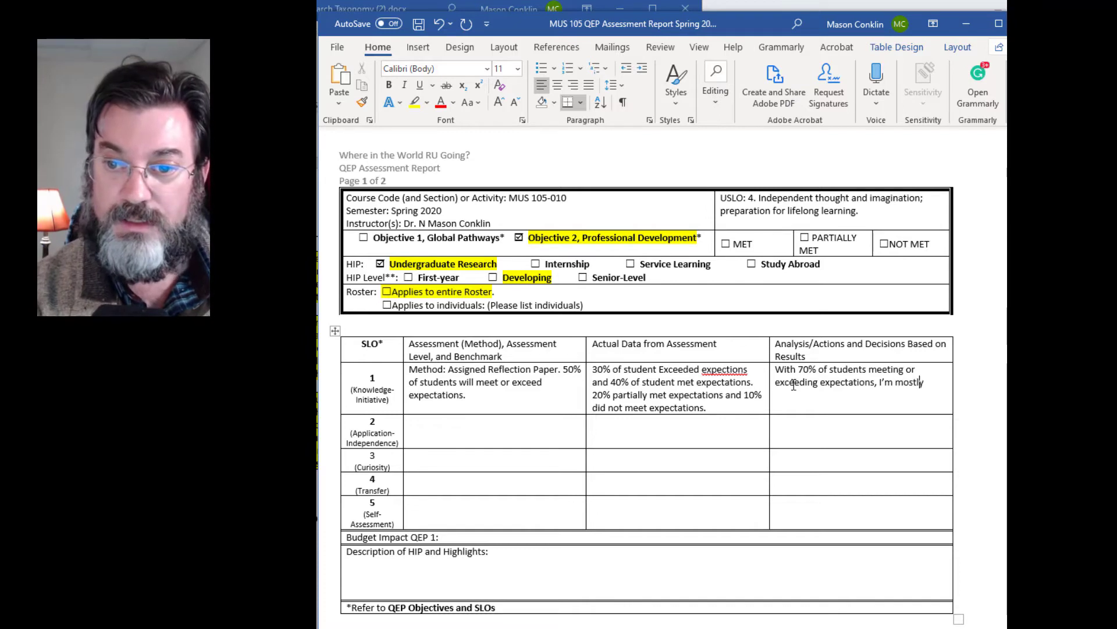
text( satisf)
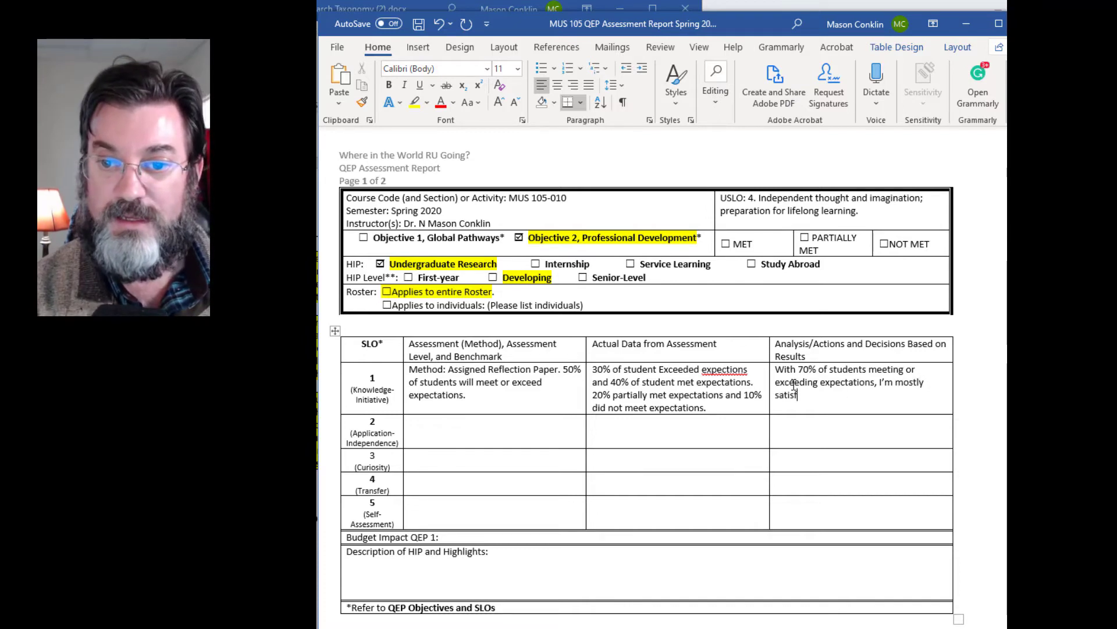
text(ied with the results.)
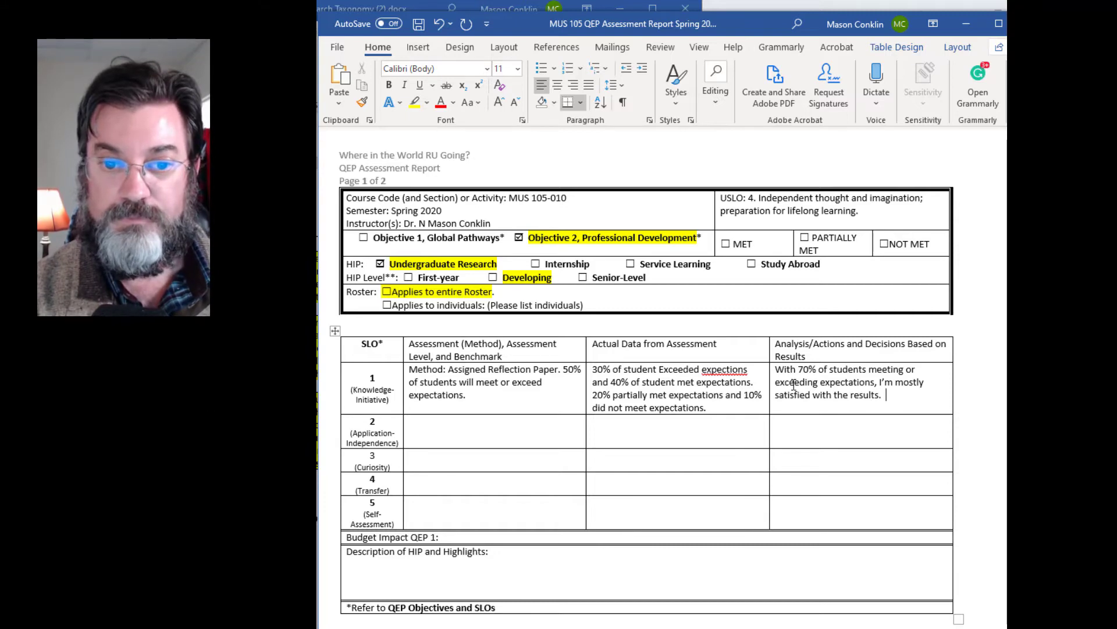
Step: Add "For the few students that did not meet expectations, more guidance is needed" to SLO 1's analysis and decisions cell
text(  For th)
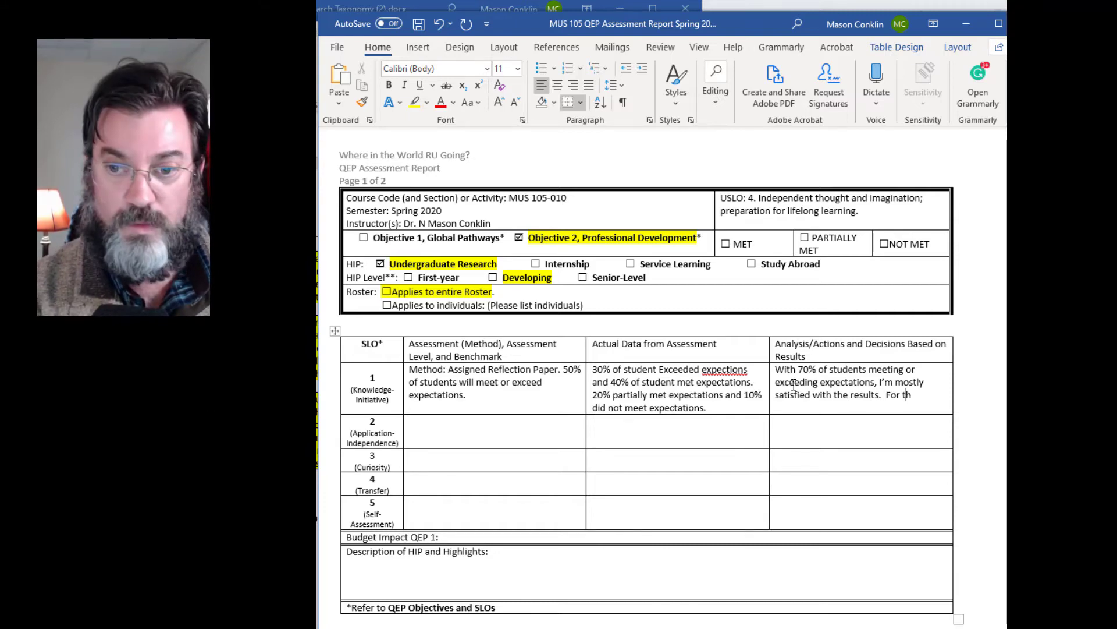
text(e few students)
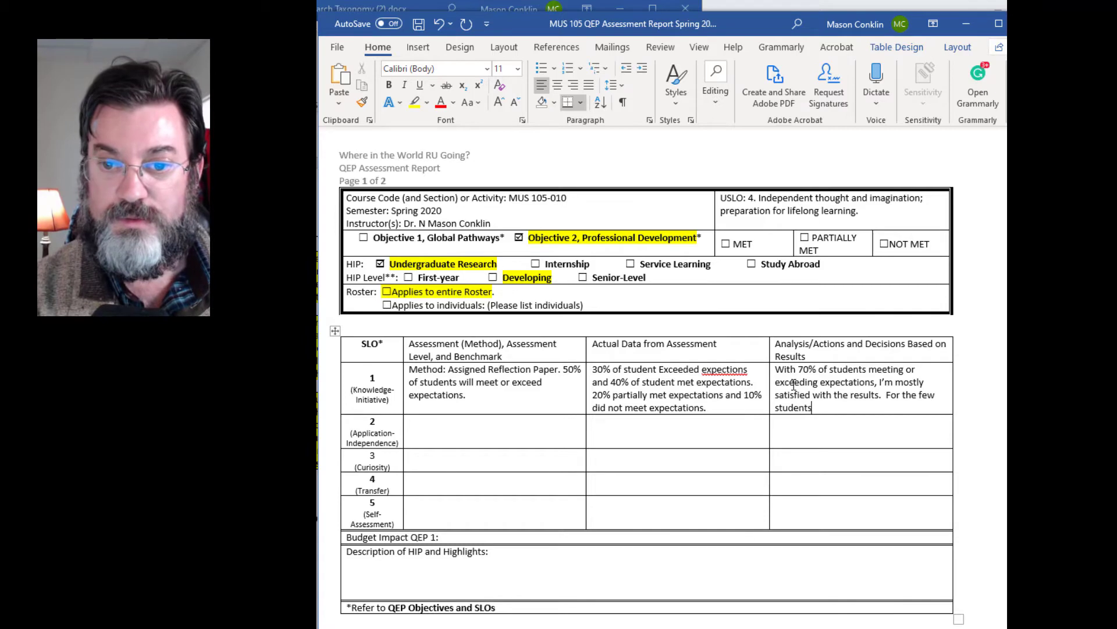
text( that did not meet)
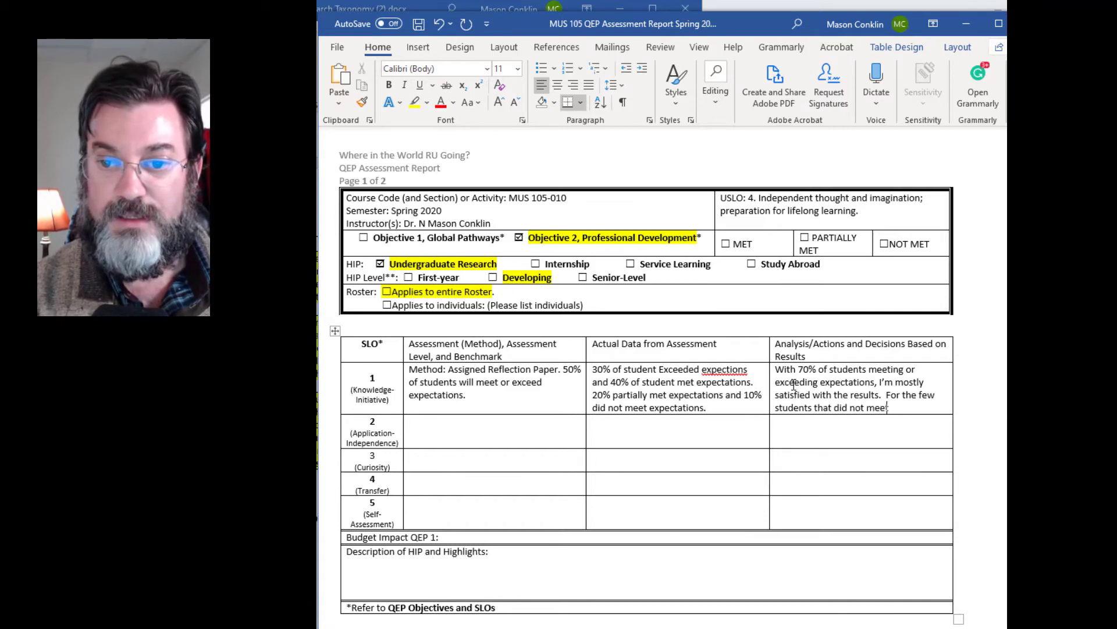
text( expec)
text(tat)
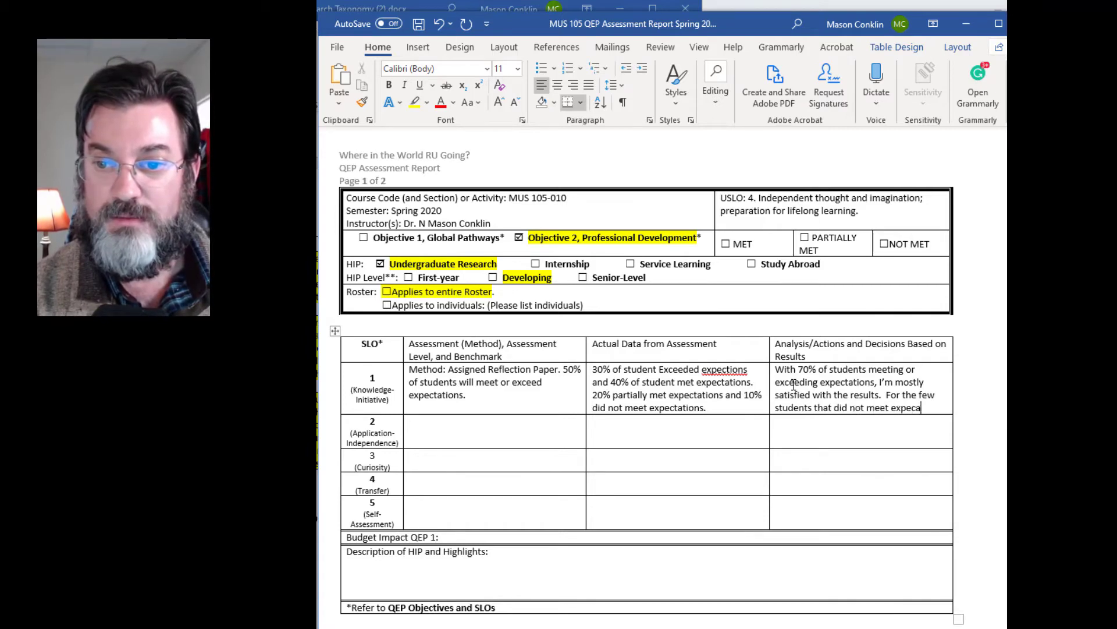
text(ions)
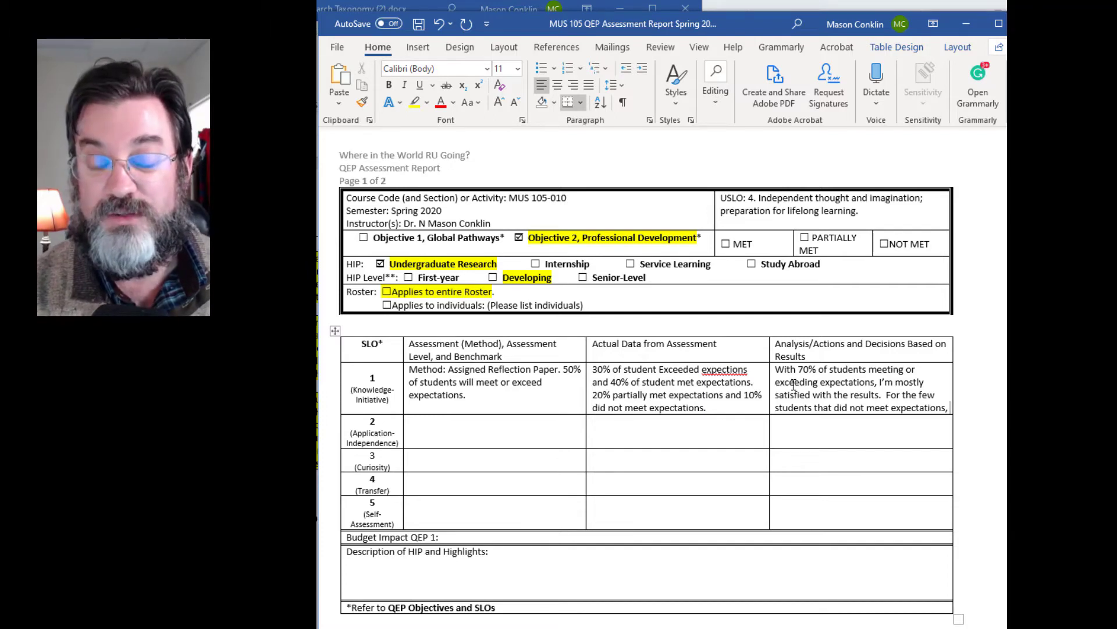
text(, mo)
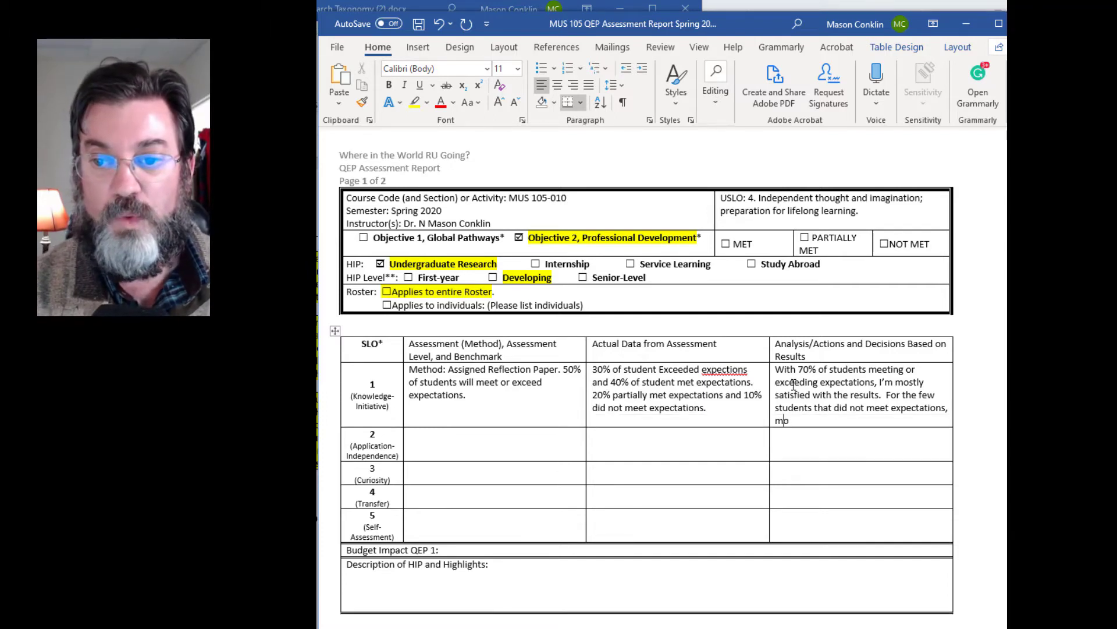
text(re t)
key(BackSpace)
text(guida)
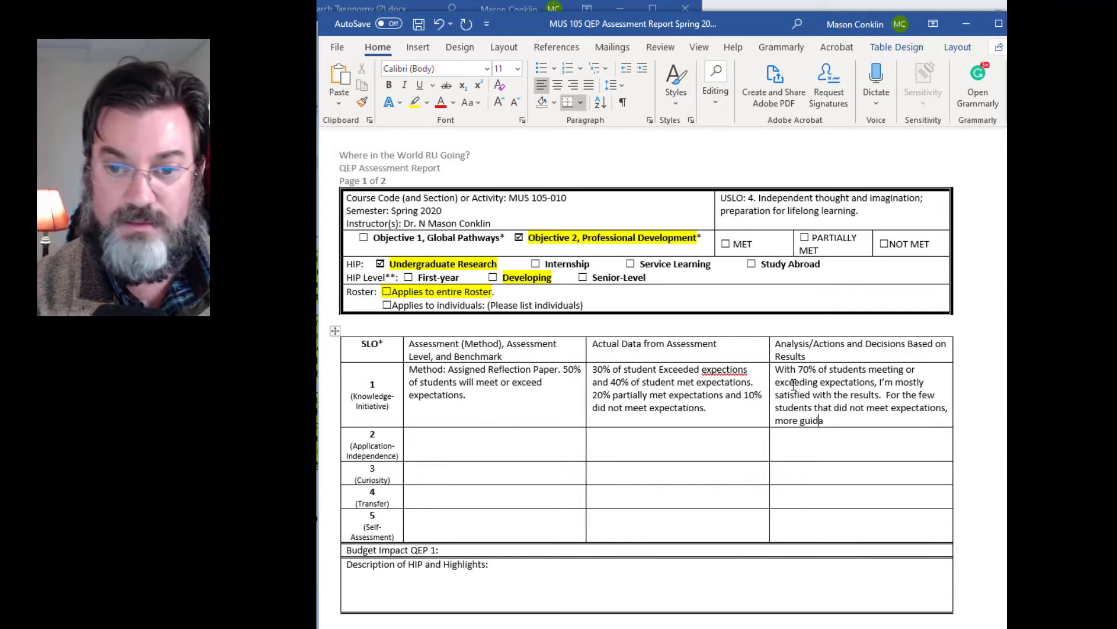
text(nce is needed)
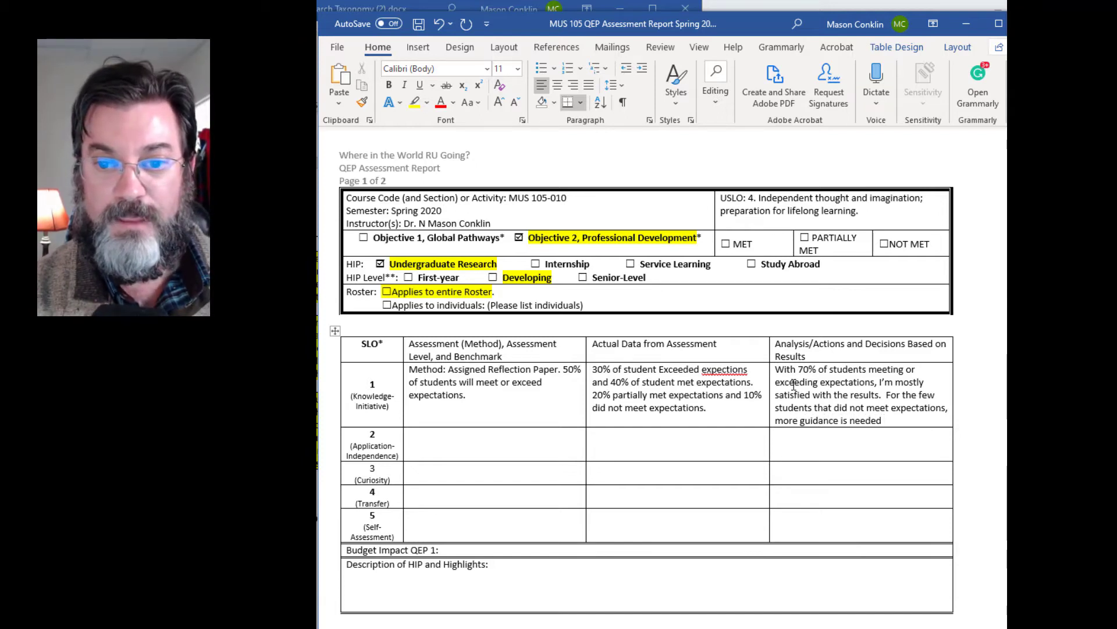
Step: Continue SLO 1's analysis sentence with "to explain how students can pursue opportunities outside of what is mentioned in class"
text( to explai)
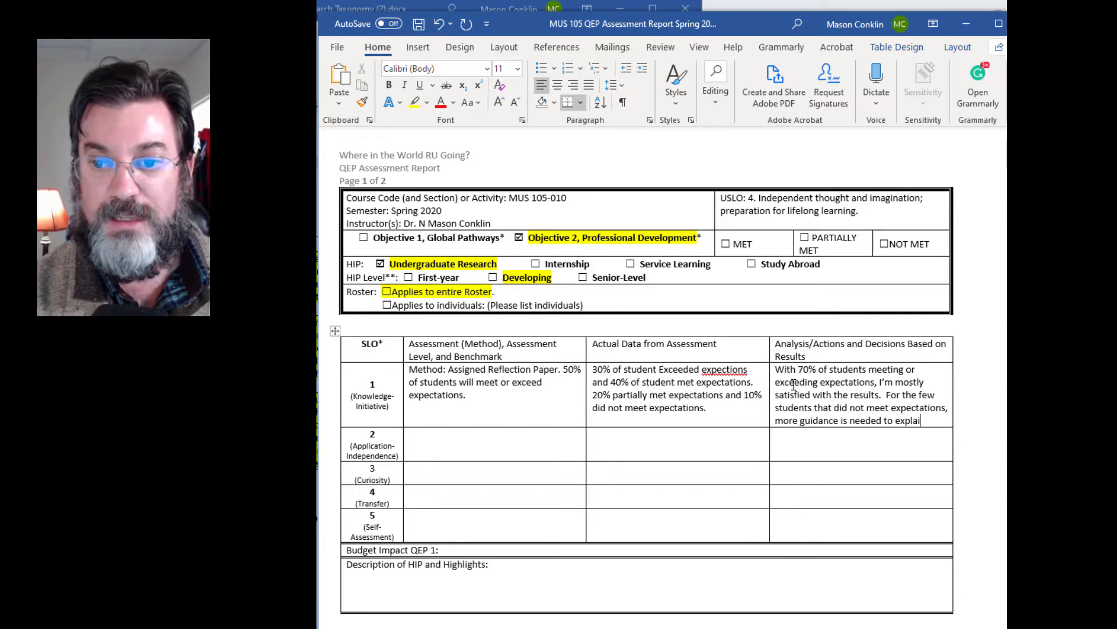
text(n)
text( how s)
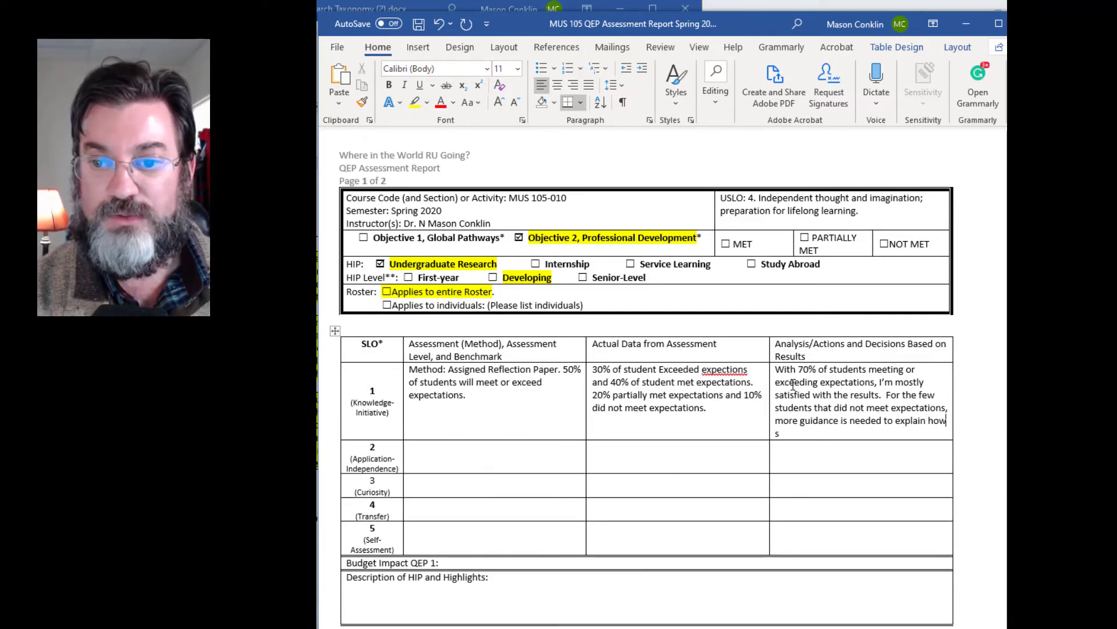
text(tudents can)
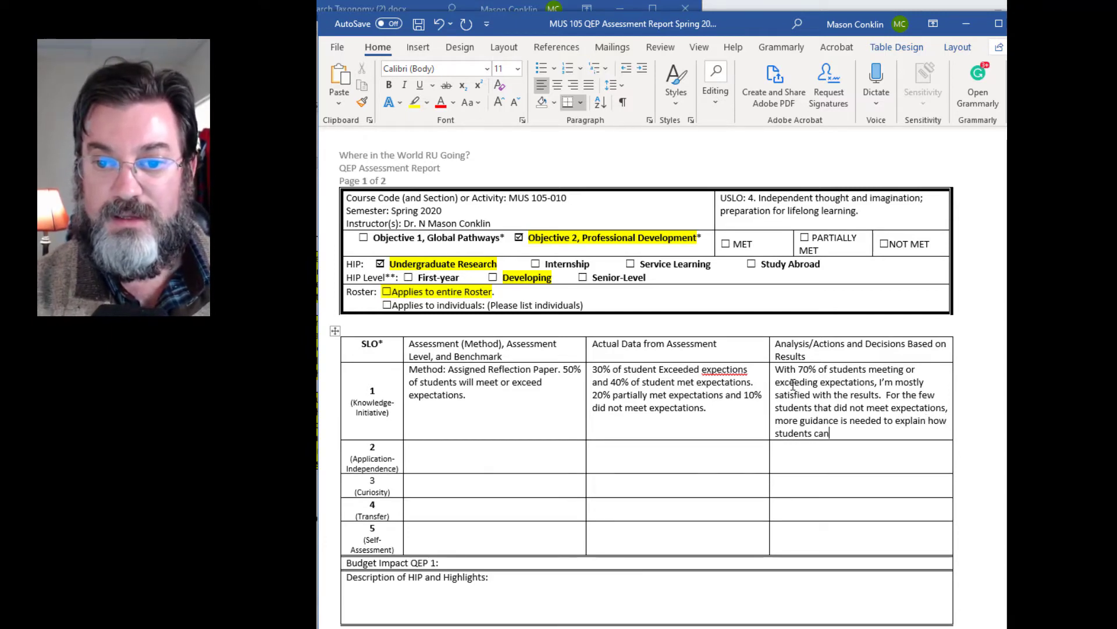
text( pursue)
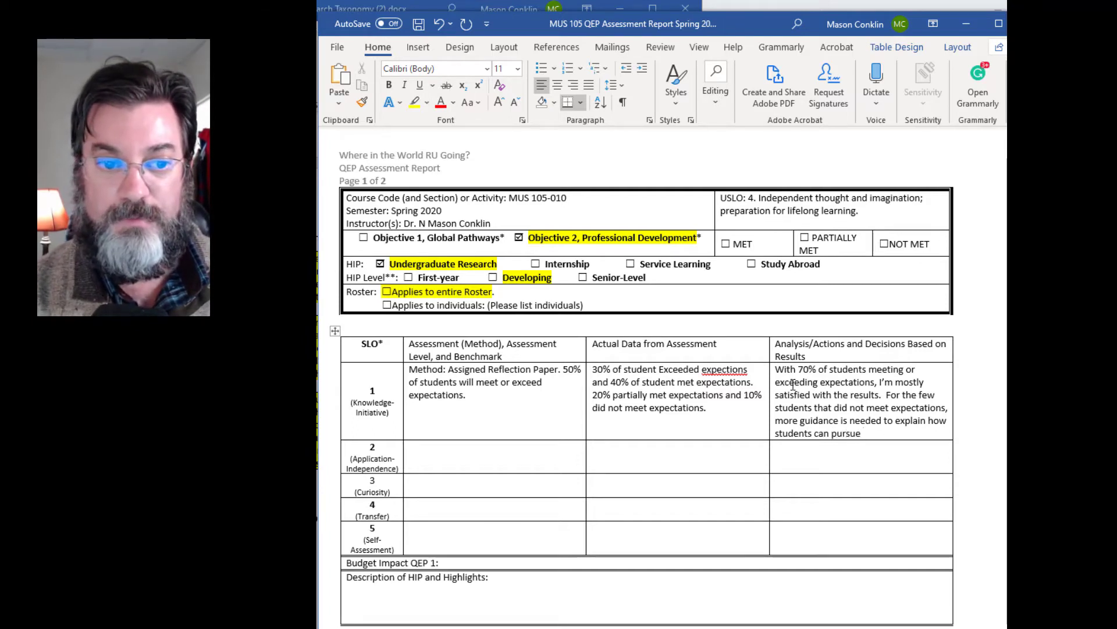
text(tunities)
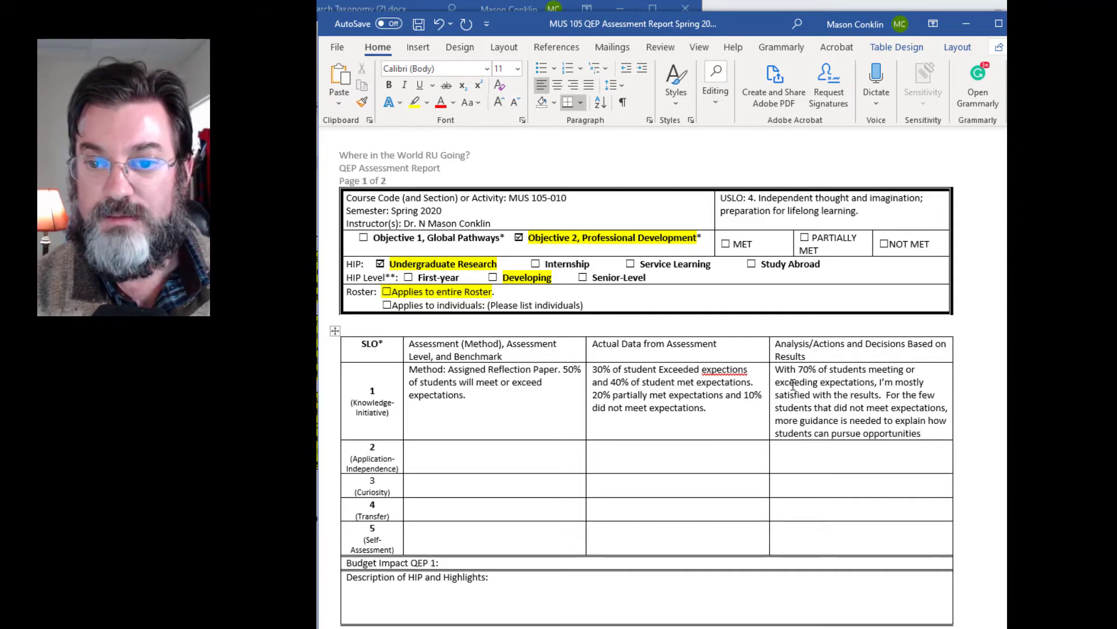
text( outs)
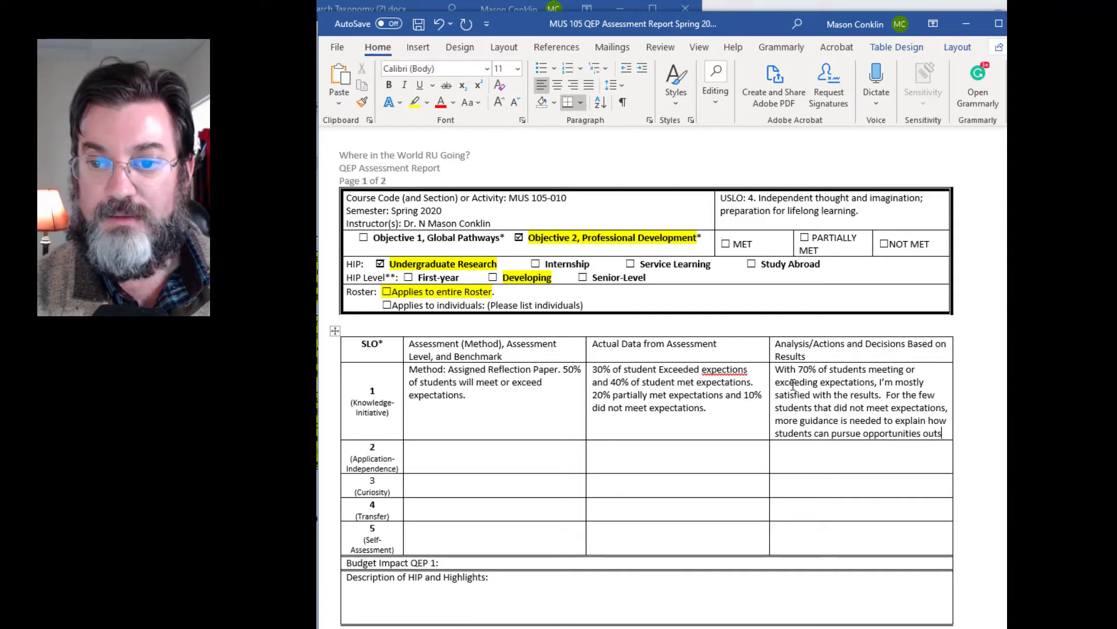
text(ide of what is)
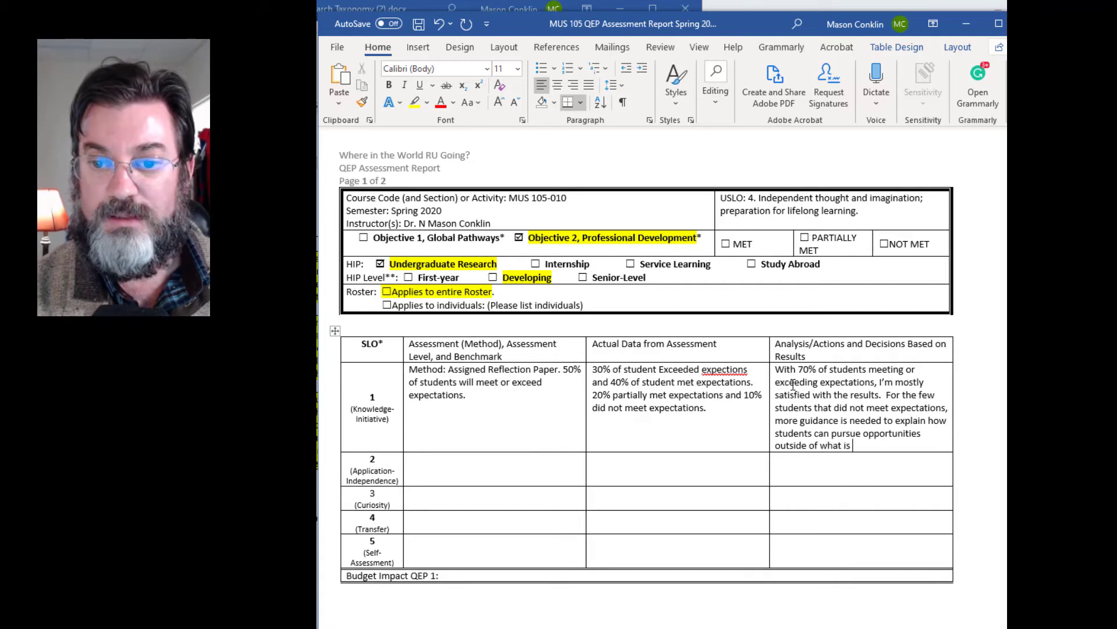
text( mentione)
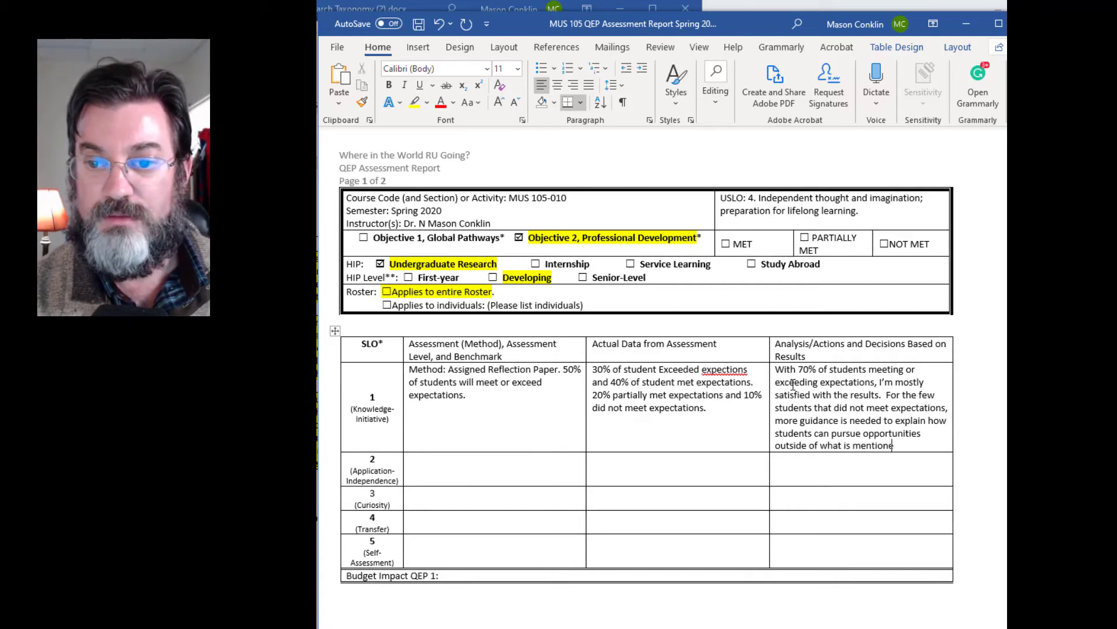
text(d in clas)
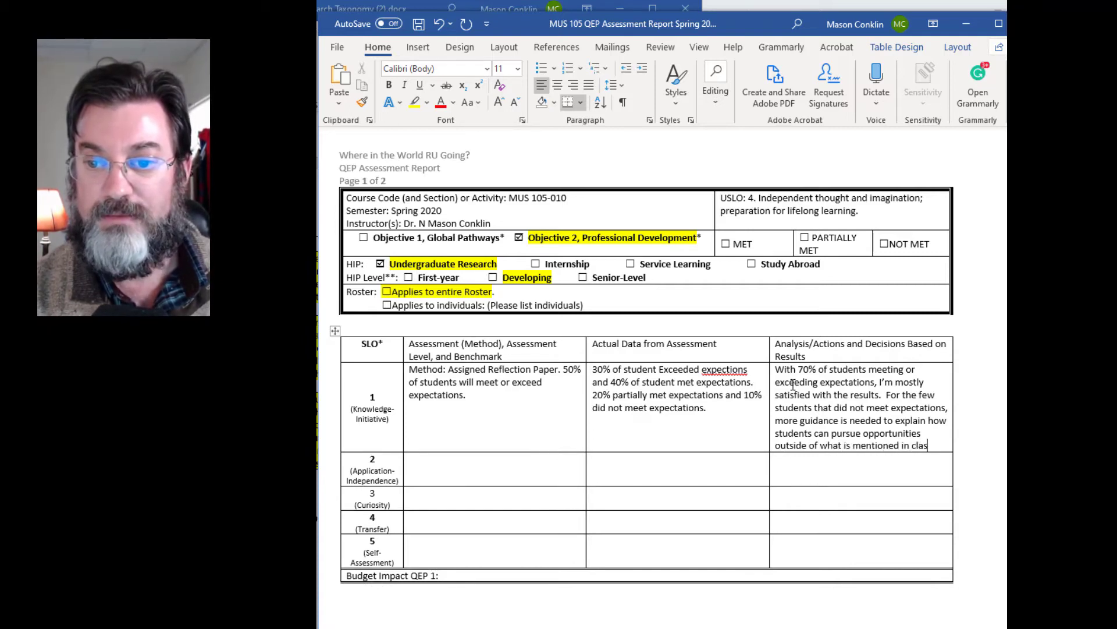
Step: Finish SLO 1's guidance sentence with ", and to highlight student activities that qualify as meeting or exceeding expectations on this SLO."
text(s, and to high)
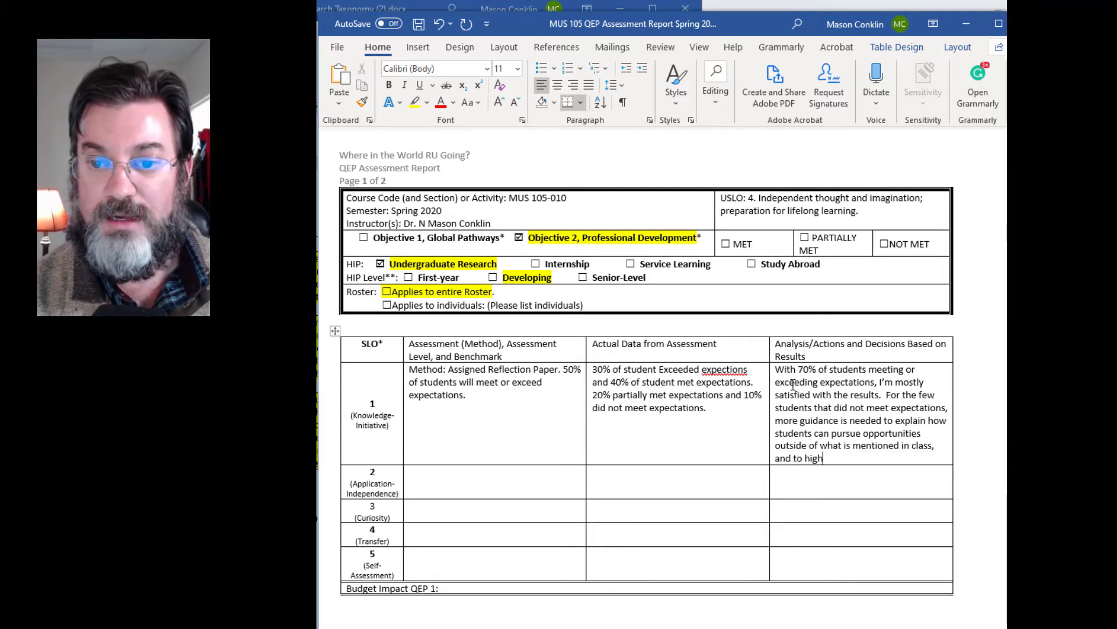
text(light)
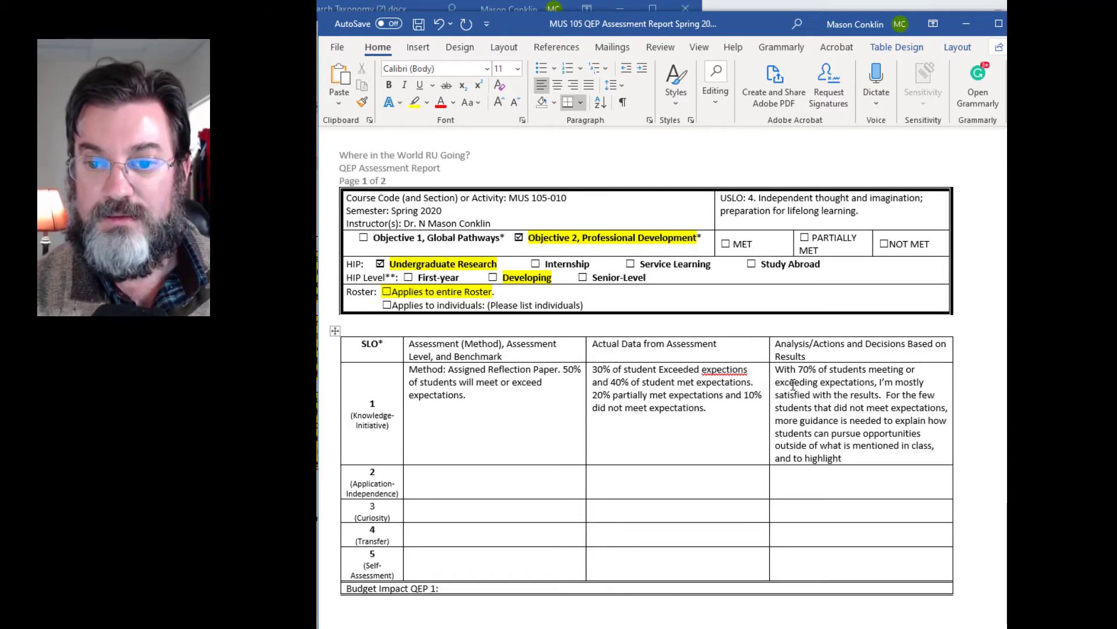
text( student activ)
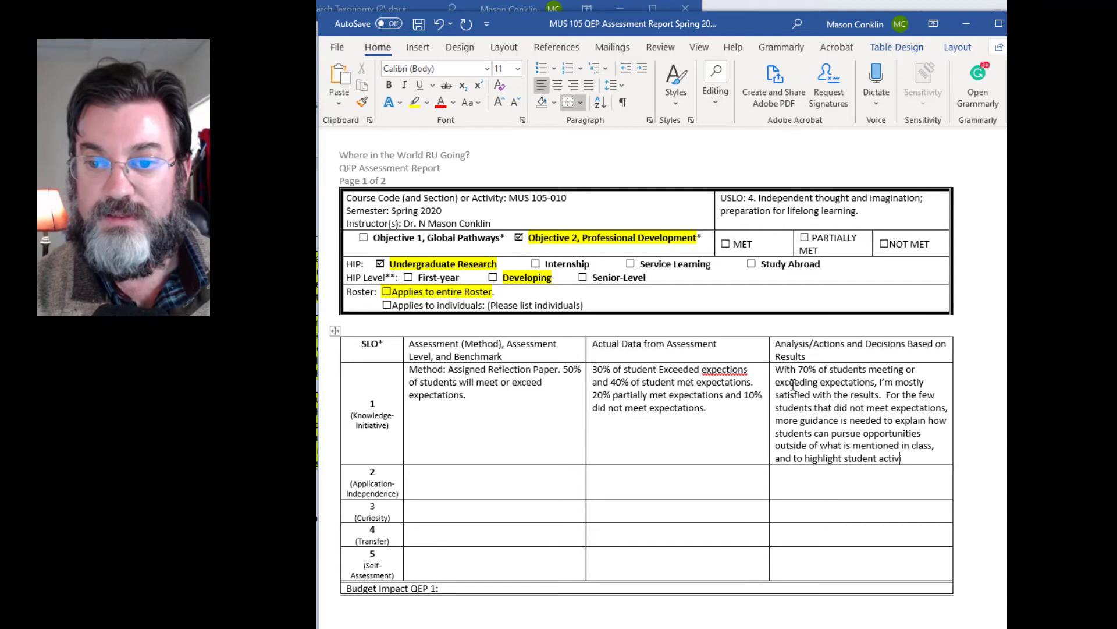
text(ities that )
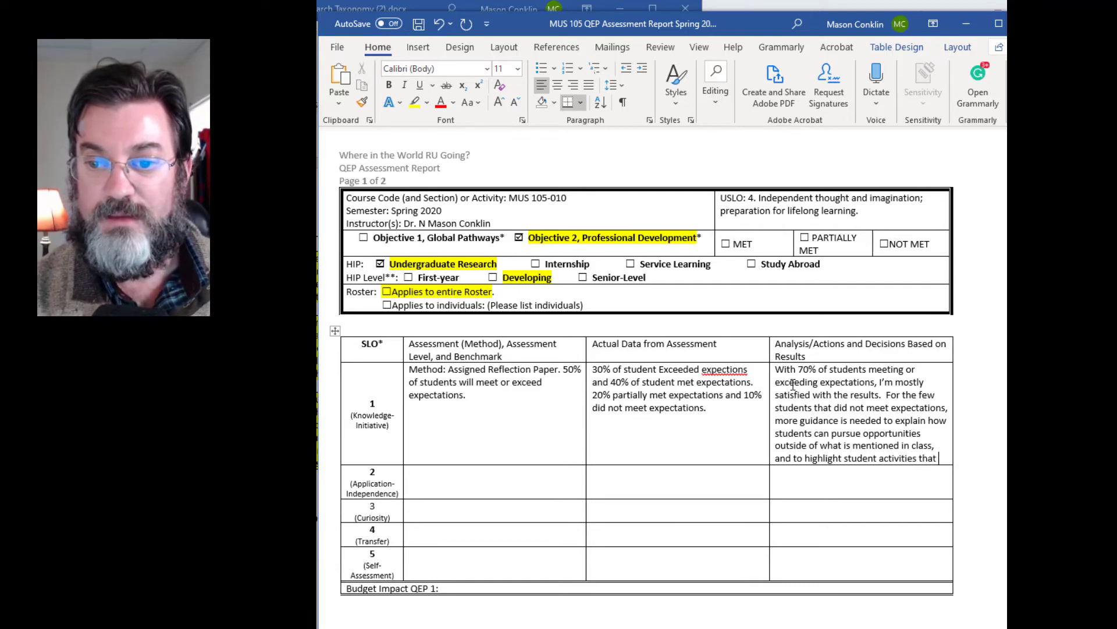
text(qualify a)
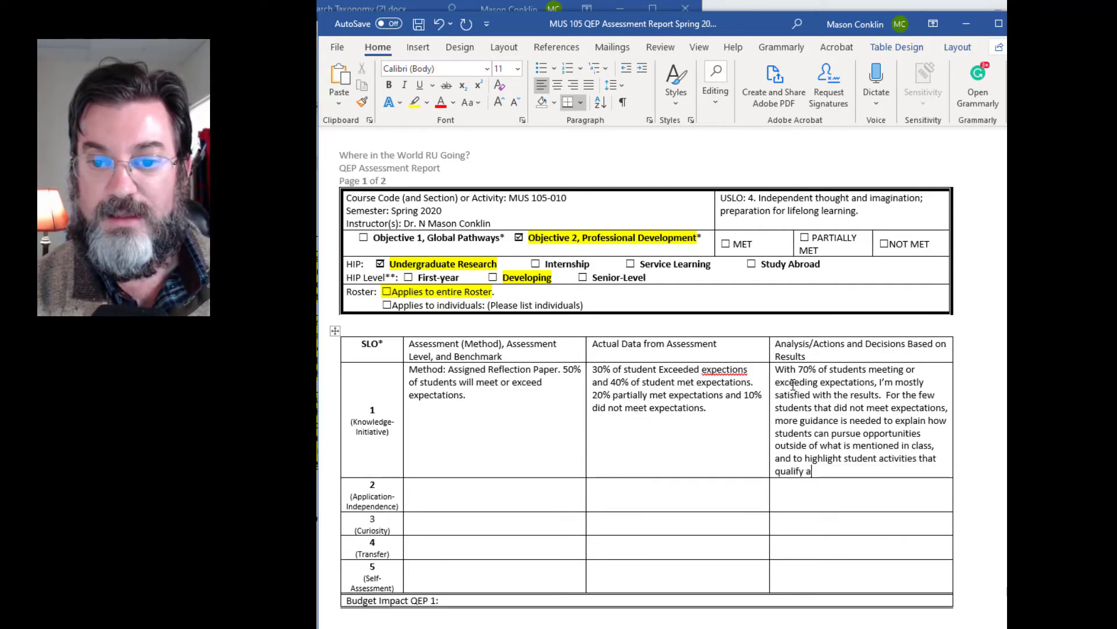
text(s meeting or )
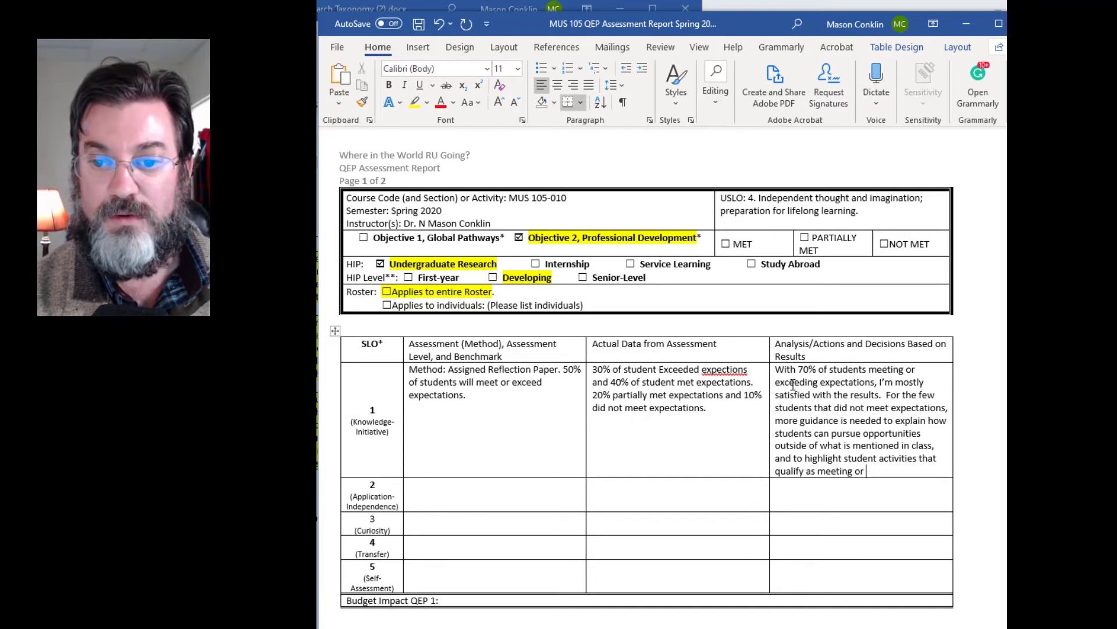
text(exceeding)
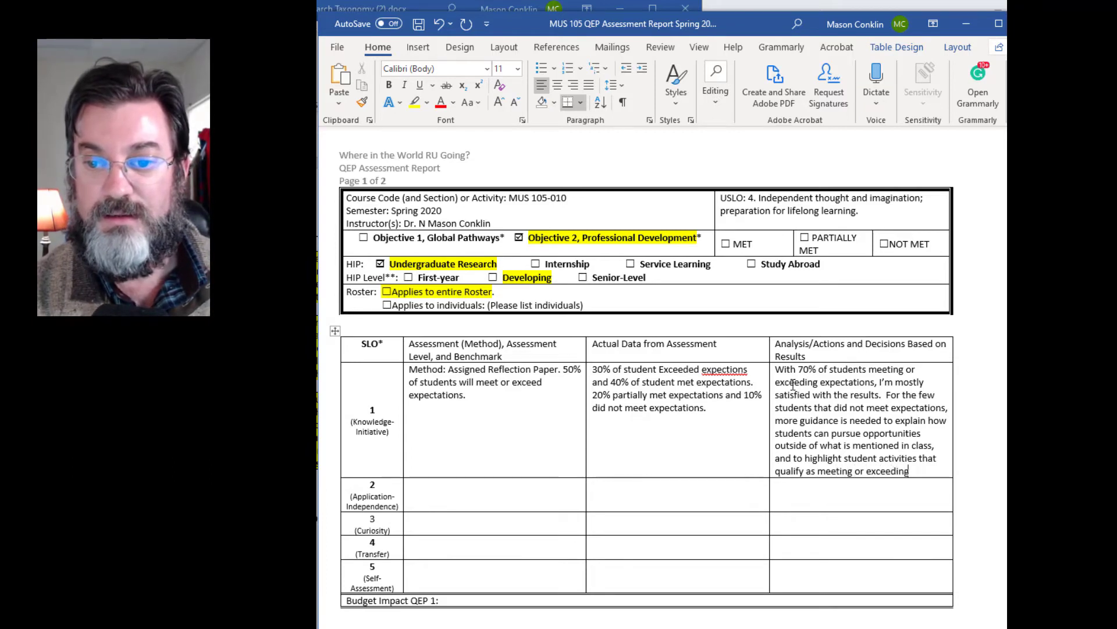
text( expectations )
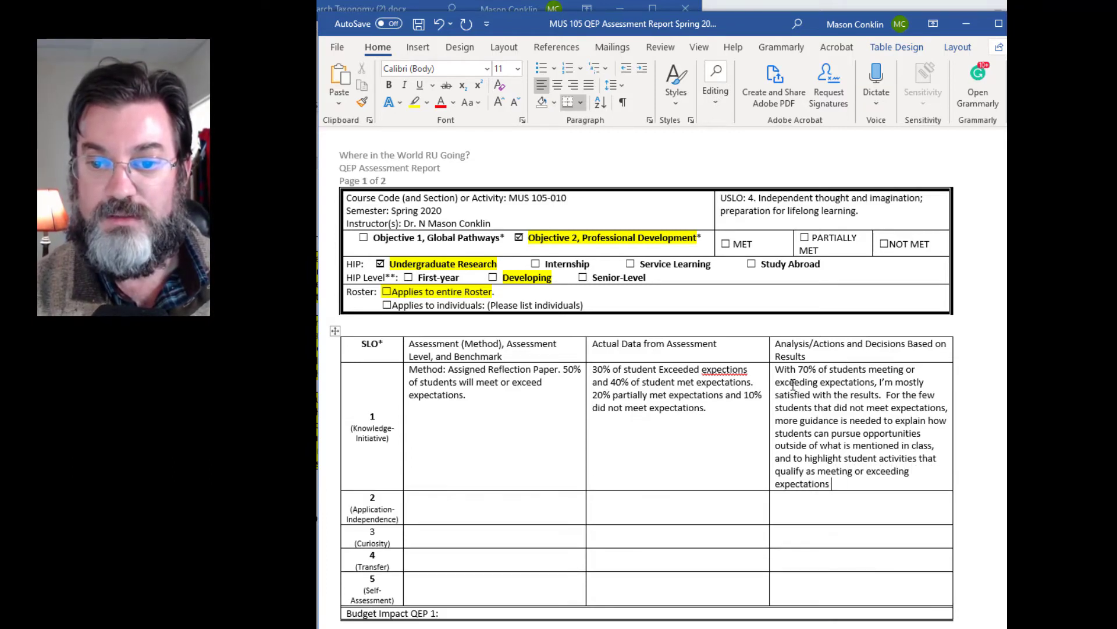
text(on this SLO.)
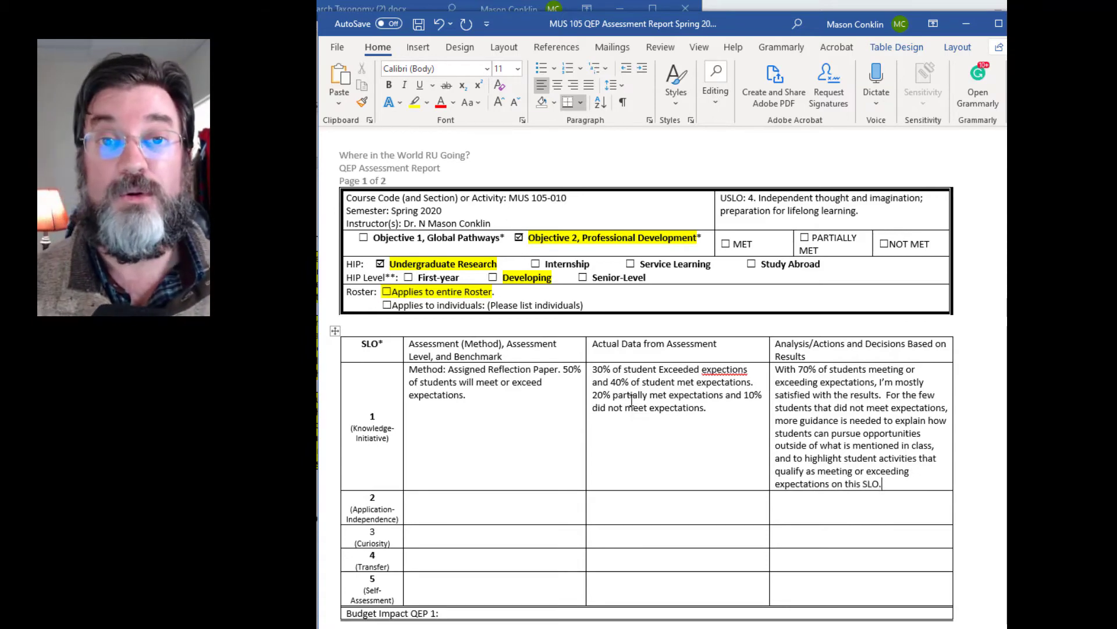
Step: Consult the SLO tallies in Excel and add "New target is 60% of students meeting or exceending expectations." to SLO 1's analysis cell in the Word report
scroll(595, 406, down, 1)
scroll(595, 406, down, 1)
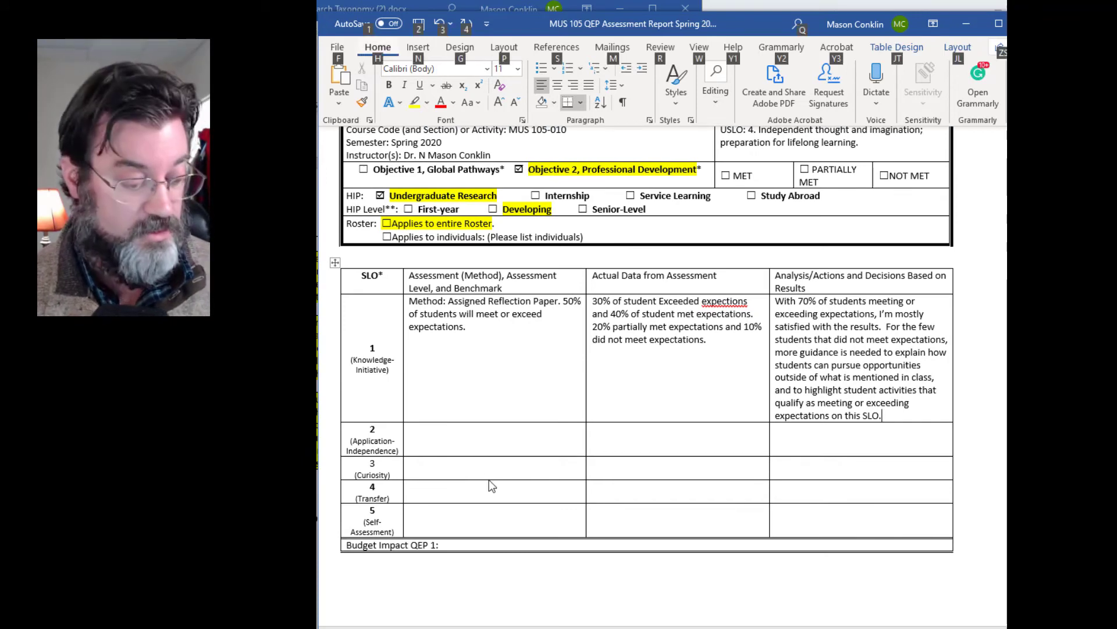
key(alt+Tab)
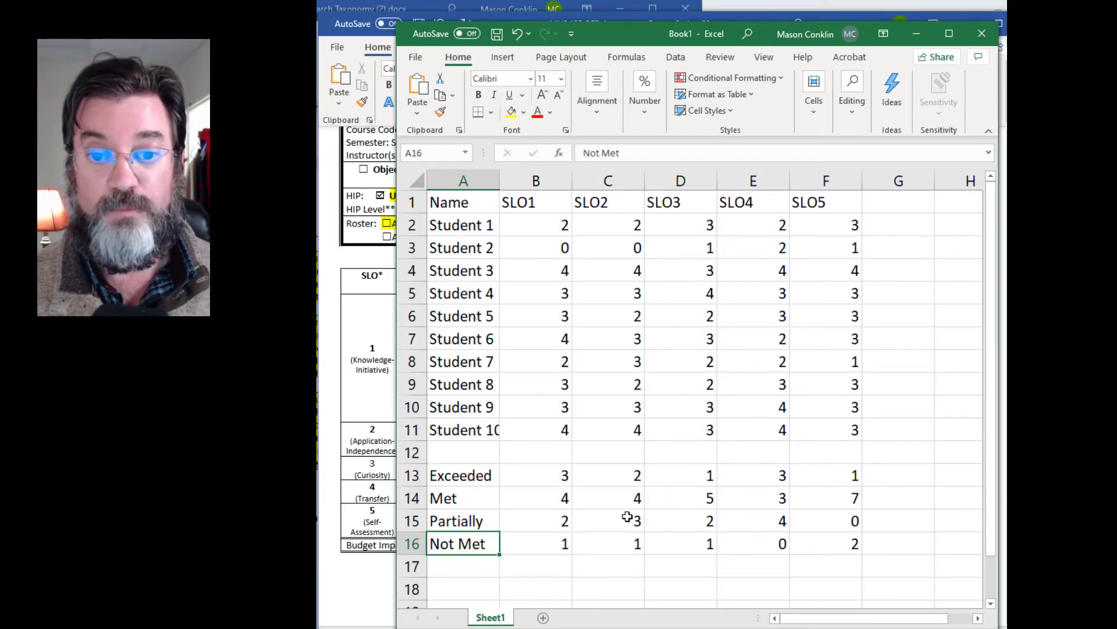
key(alt+Tab)
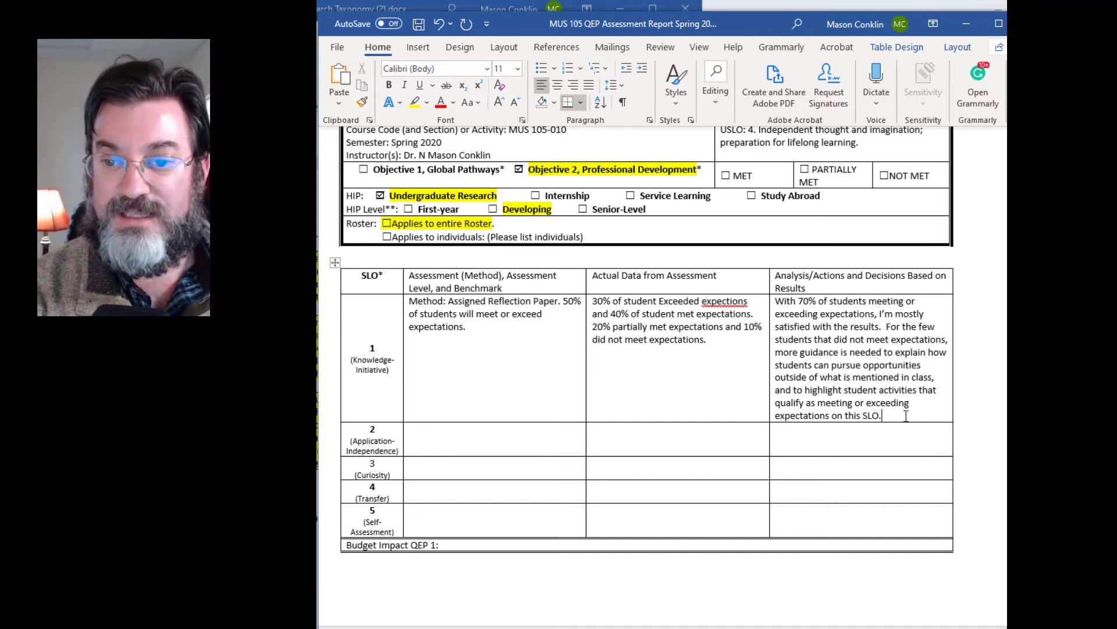
text(New tar)
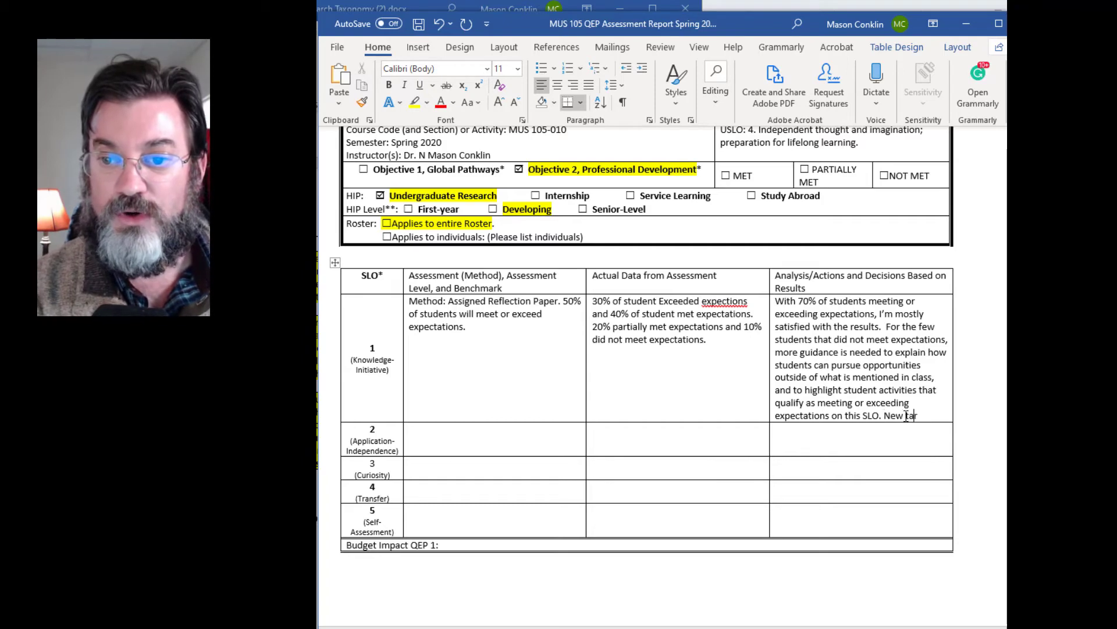
text(get is )
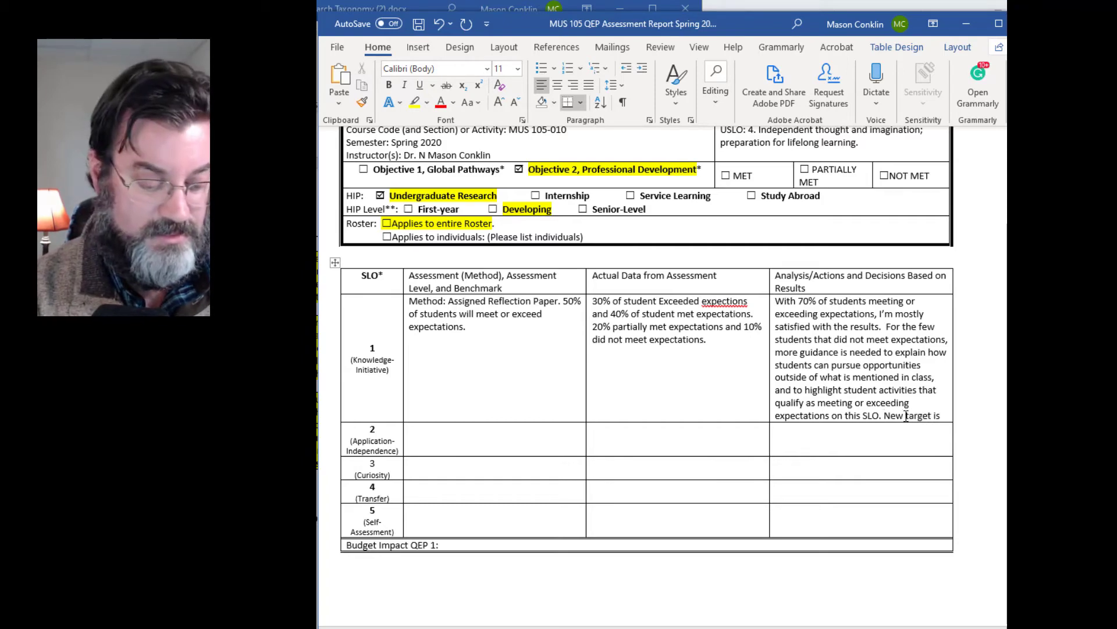
text(60% of stud)
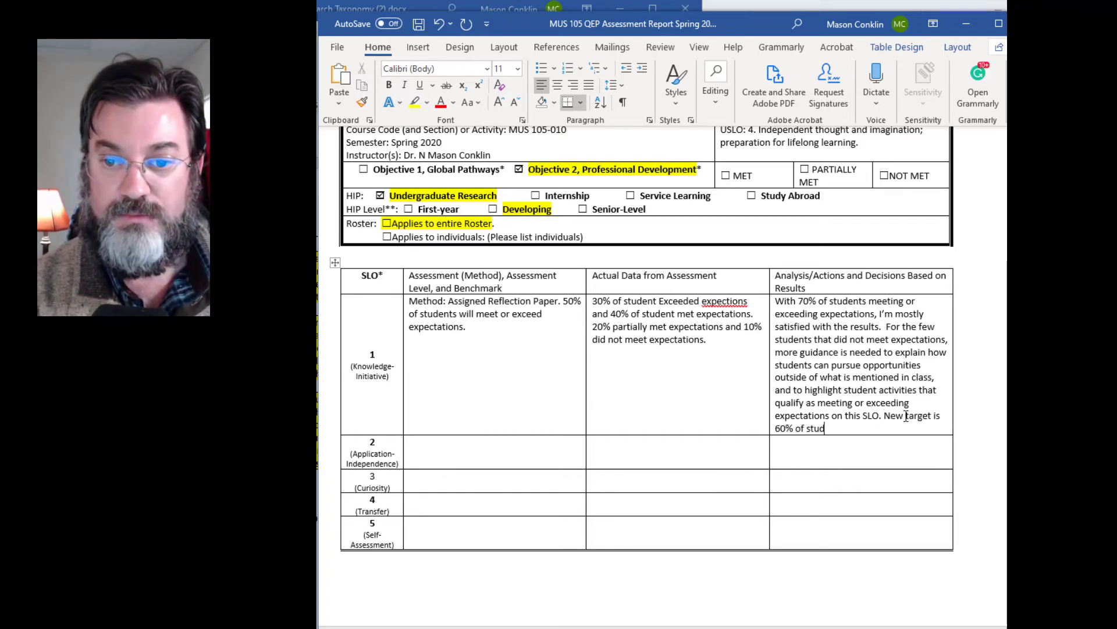
text(ents meeting )
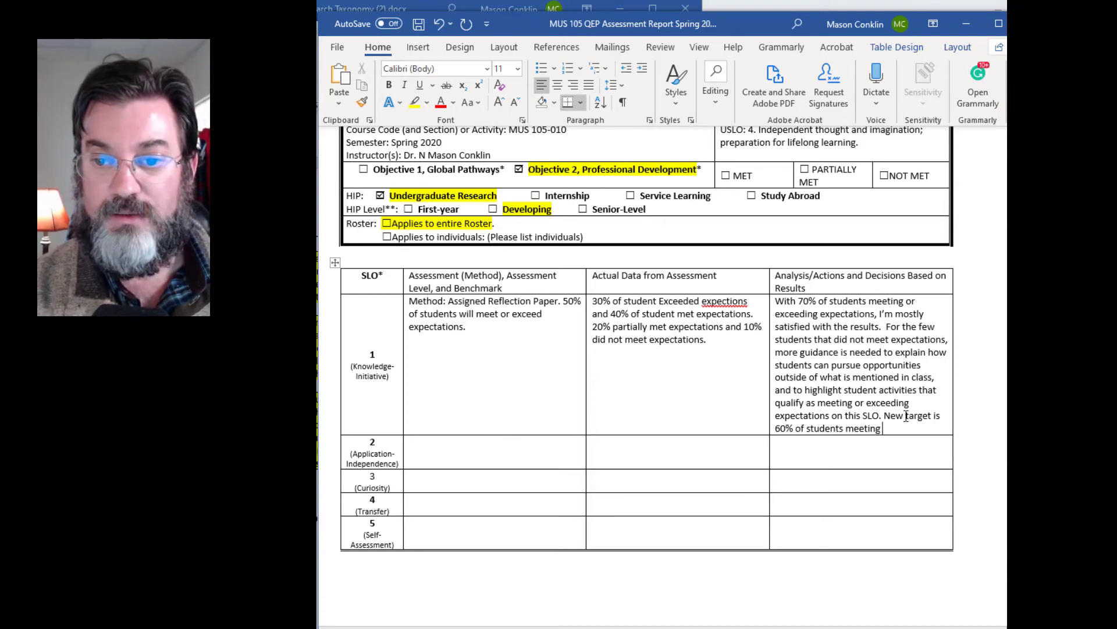
text(or exceending expectio)
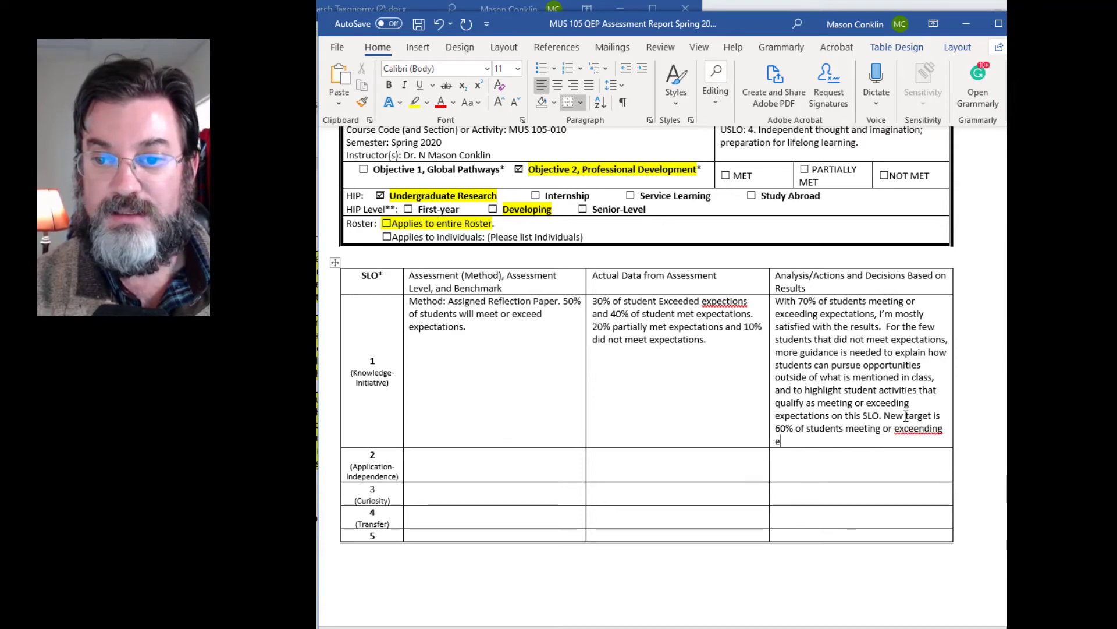
key(BackSpace)
key(BackSpace)
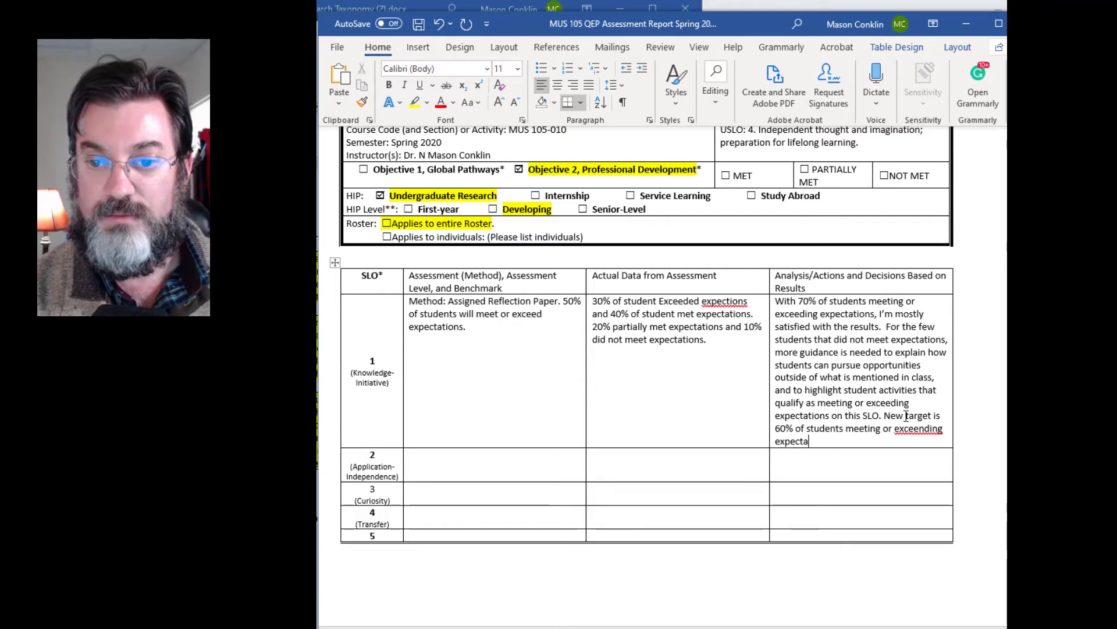
text(ations.)
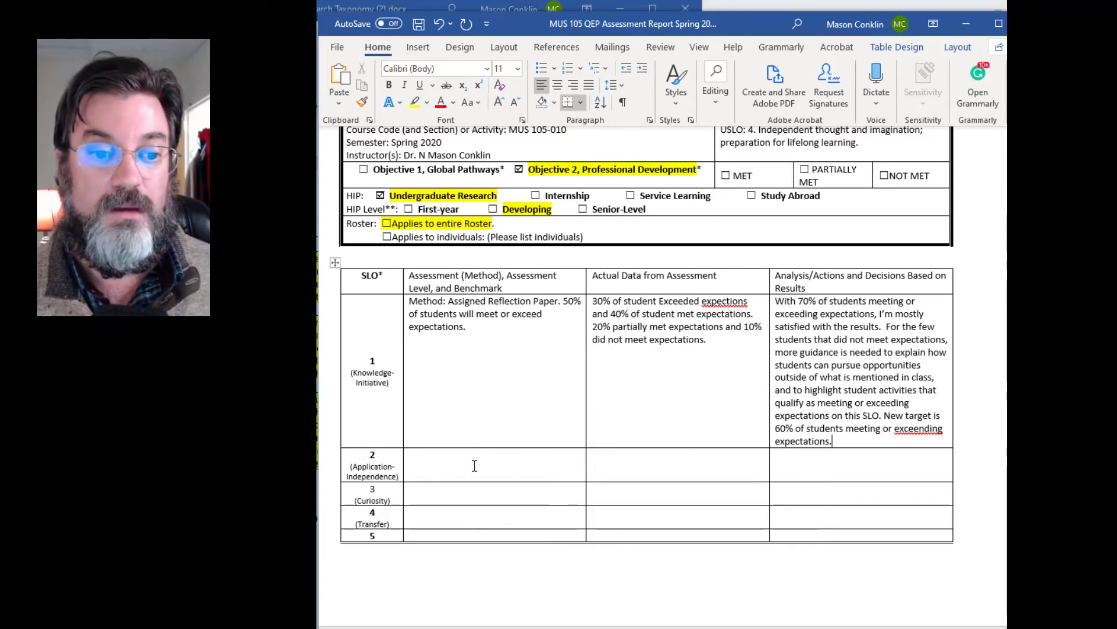
Step: Enter "This project required no additional funding to complete." after the Budget Impact QEP 1 label on page 2
scroll(478, 460, down, 2)
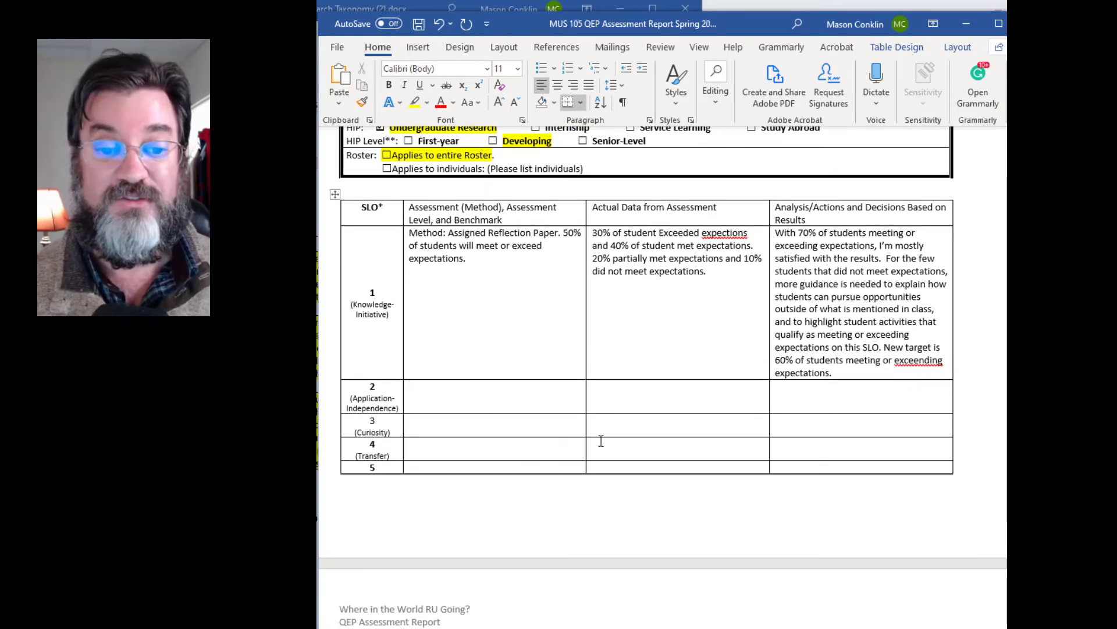
scroll(600, 440, down, 9)
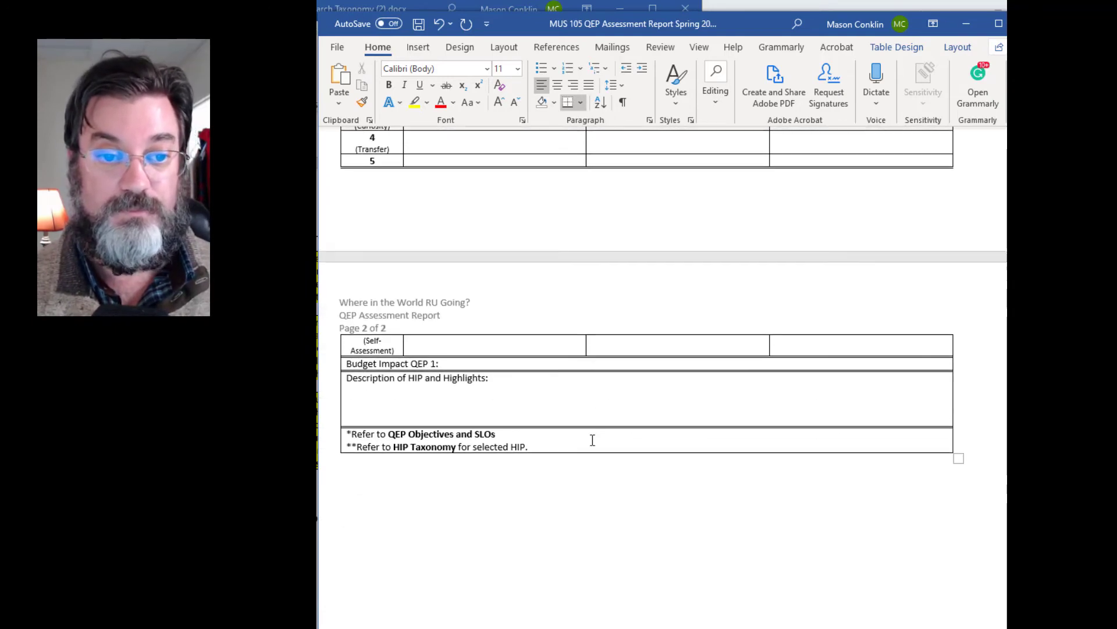
scroll(553, 446, down, 2)
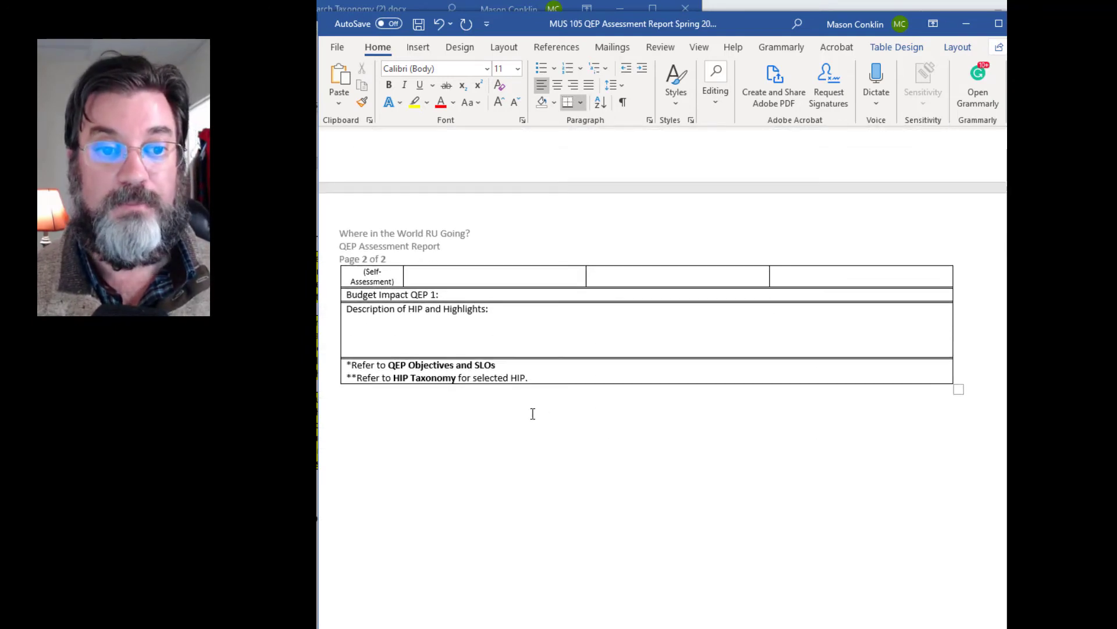
click(485, 292)
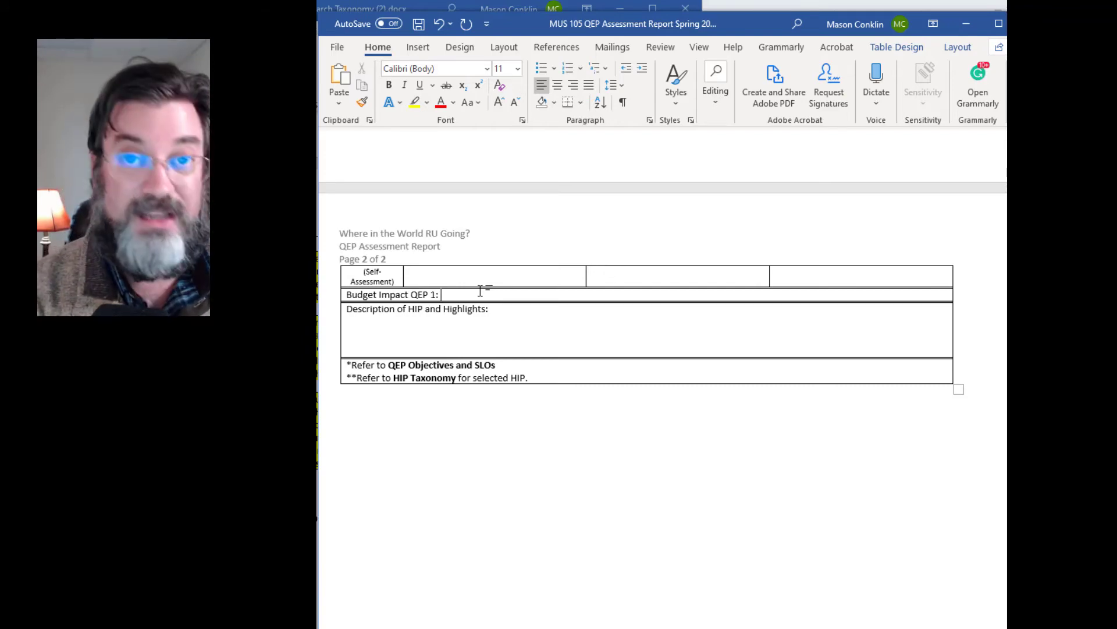
text(This pr)
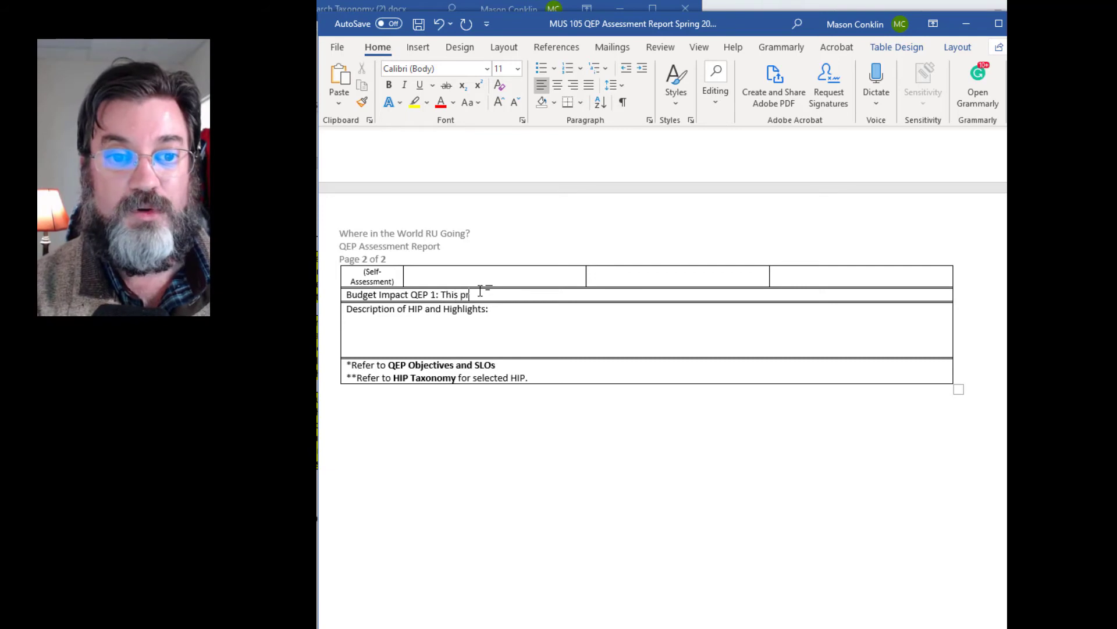
text(oject required n)
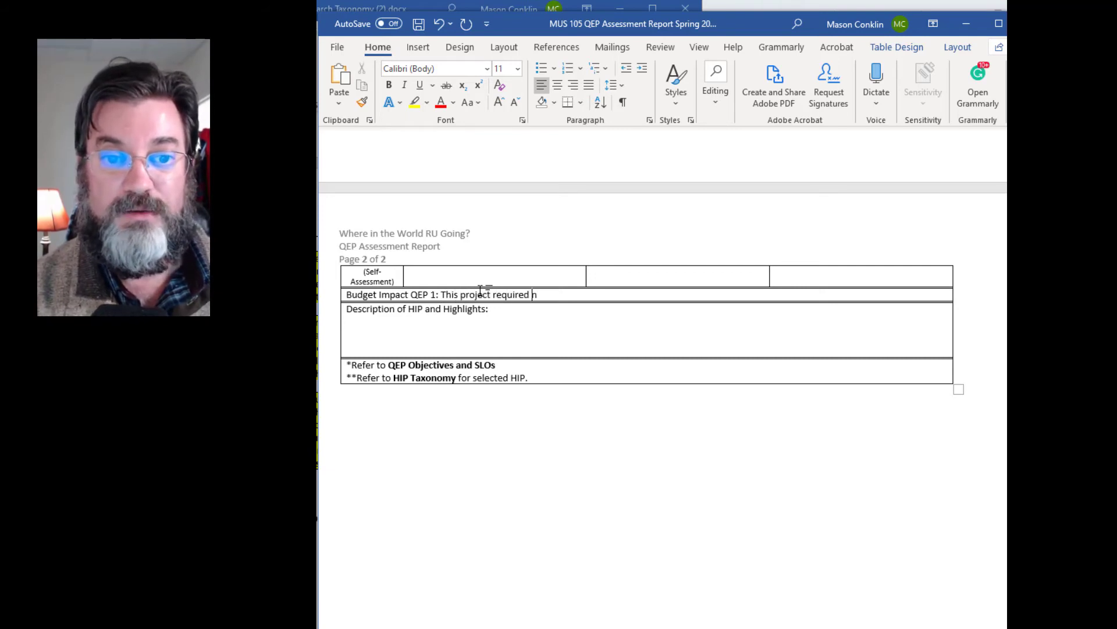
text(o additional fund)
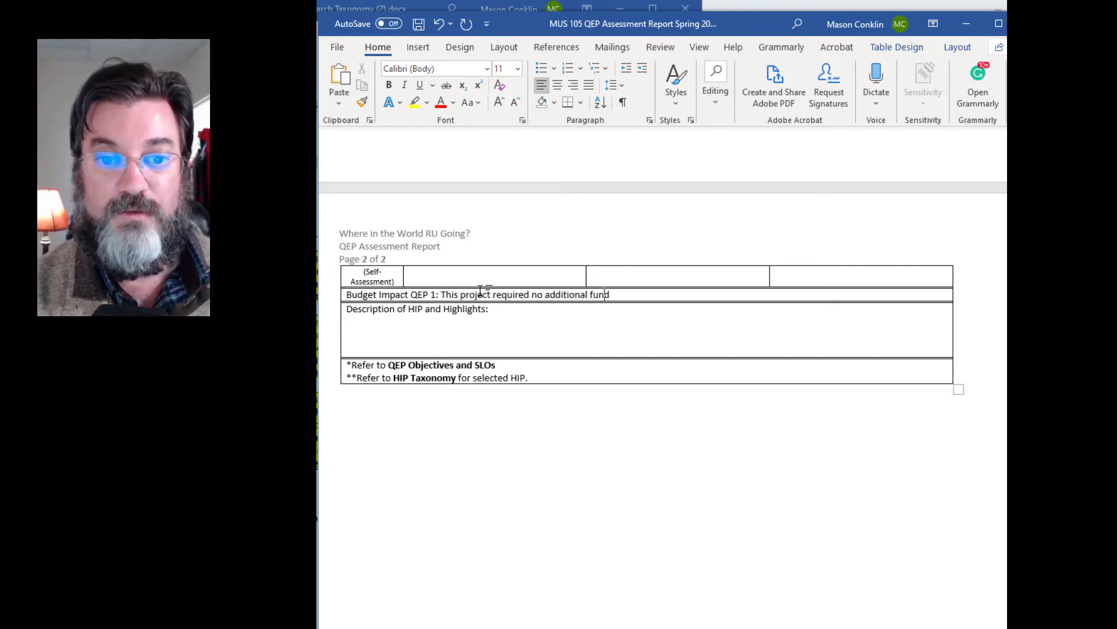
text(ing to complete.)
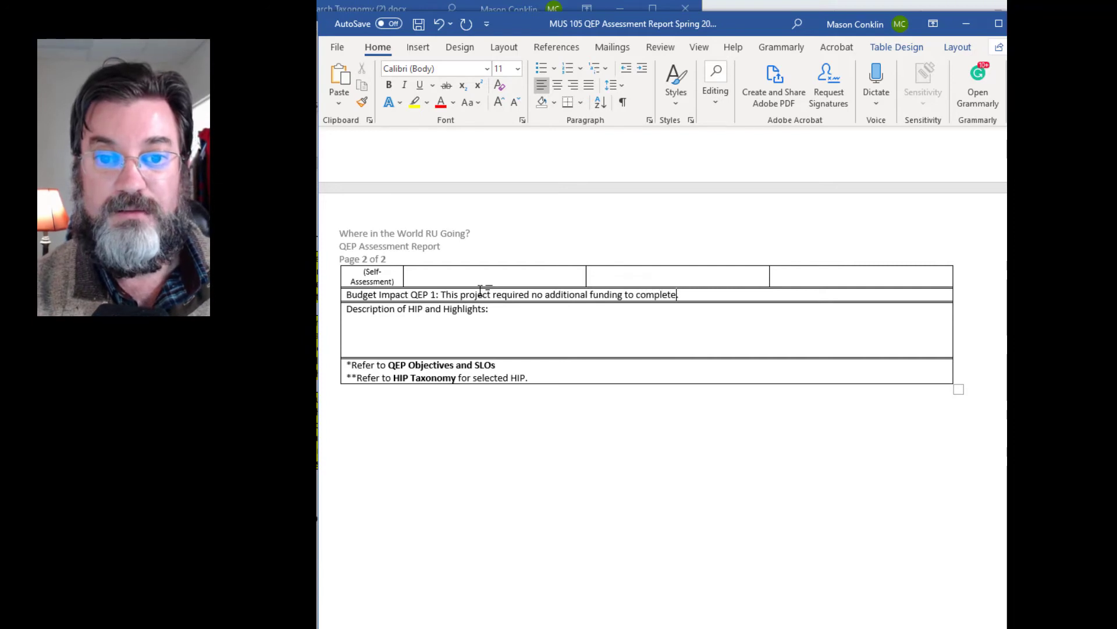
Step: Add the sentence "No additional funding is necessary for future implementations." to the Budget Impact QEP 1 row
text( No additio)
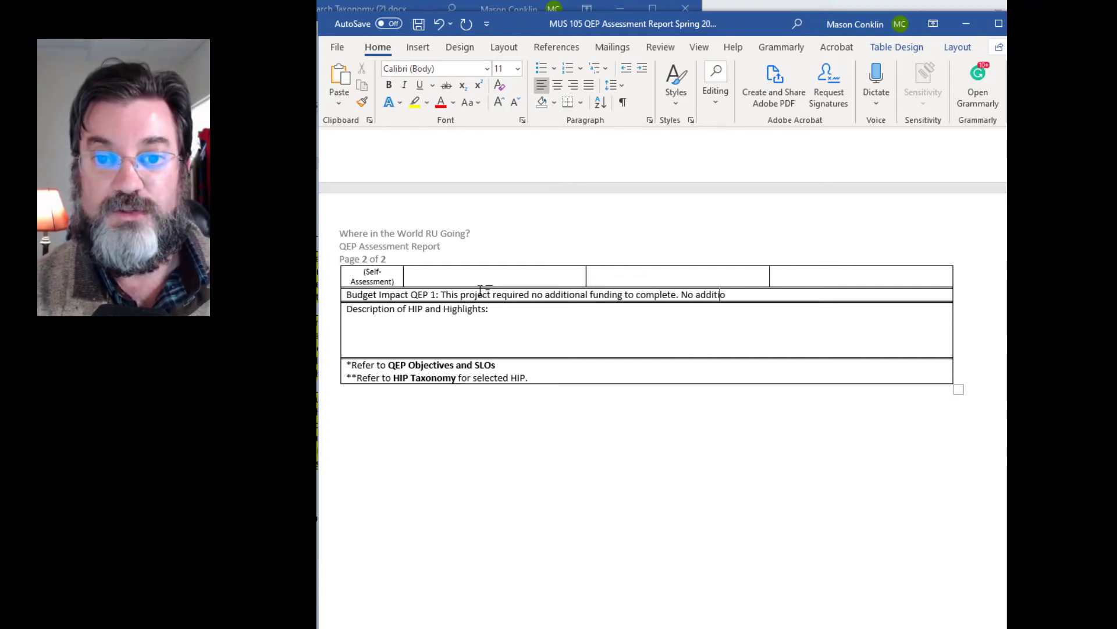
text(nal funding is ne)
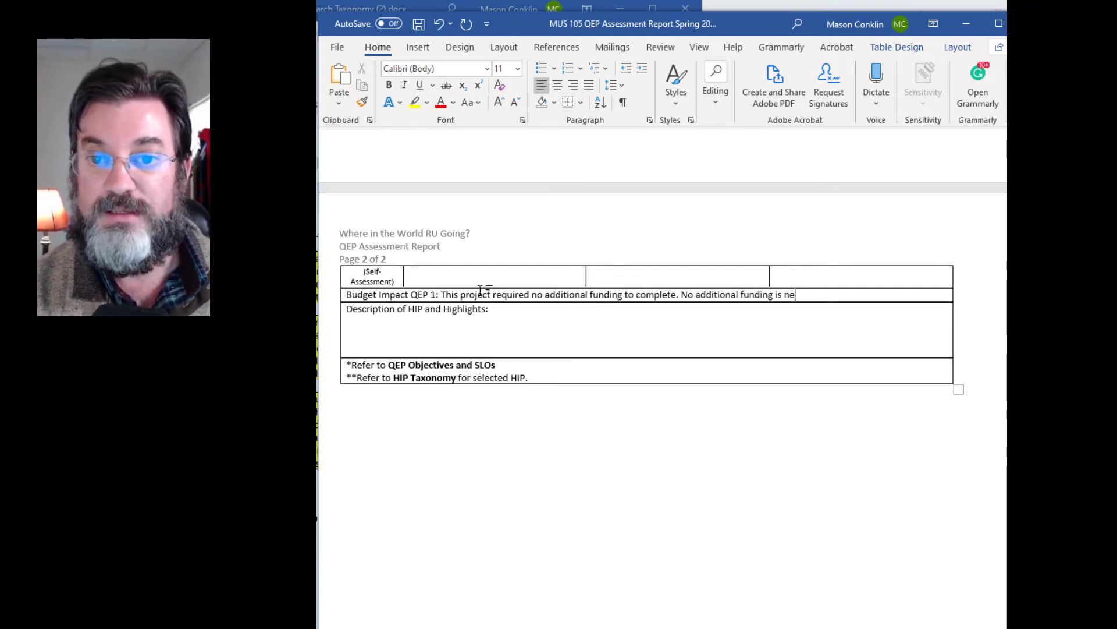
text(ces)
key(BackSpace)
text(es)
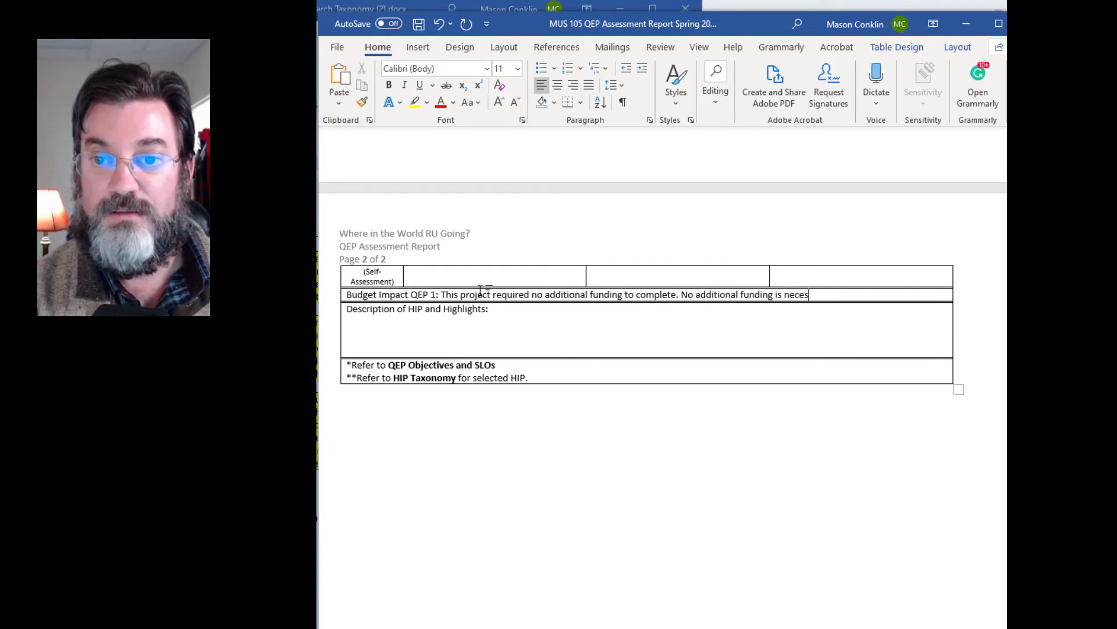
text(sary for future )
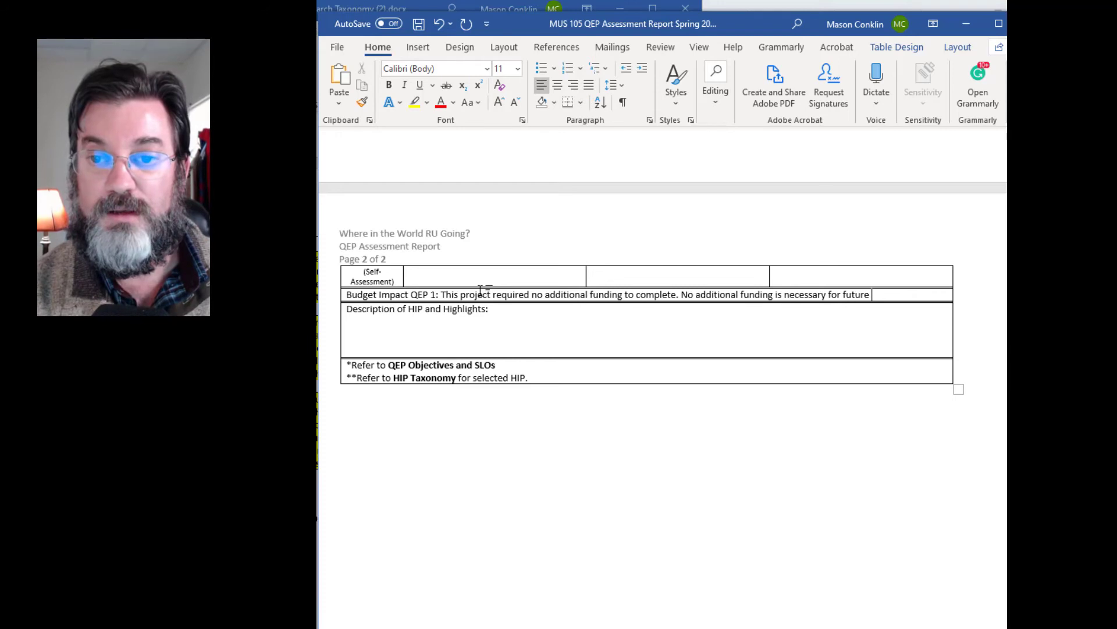
text(implementations.)
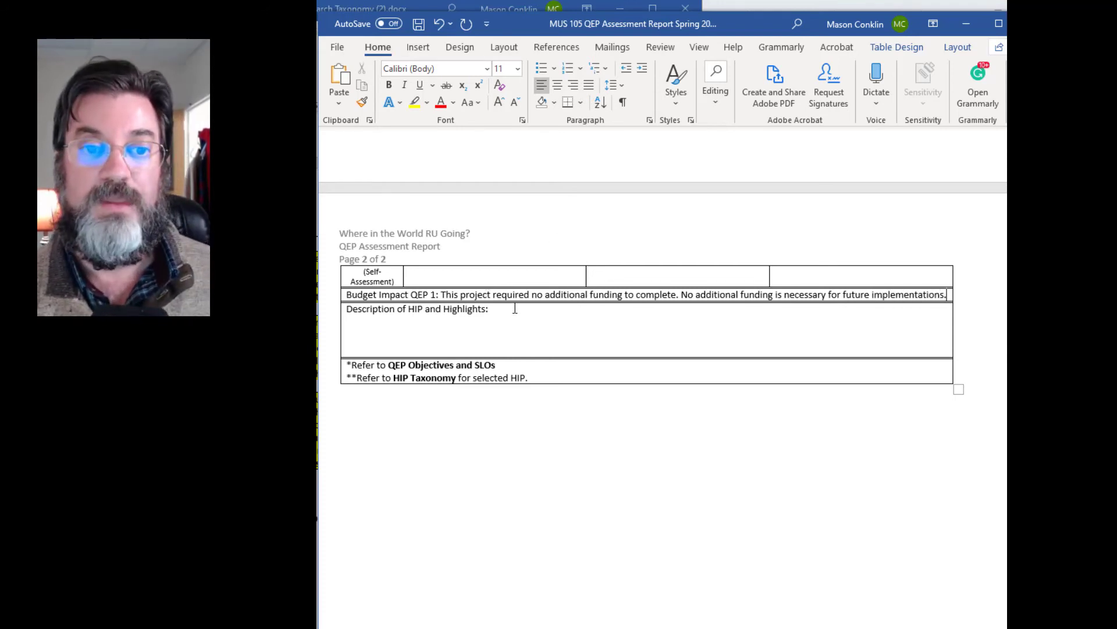
Step: Begin the Description of HIP and Highlights entry with "Students were required to create a video that"
click(499, 317)
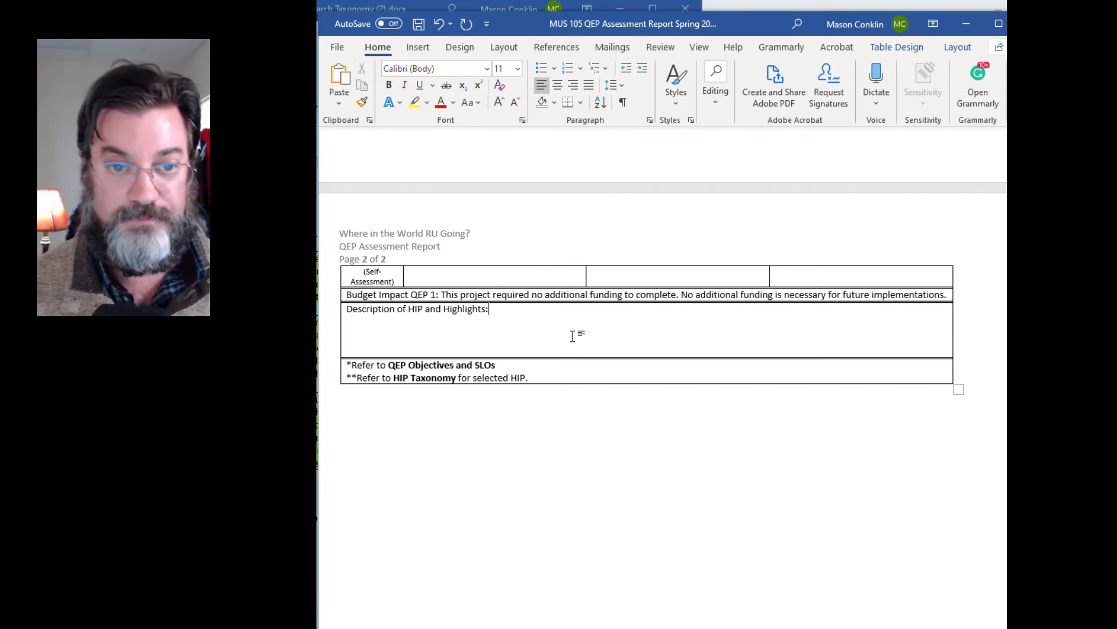
text(Stu)
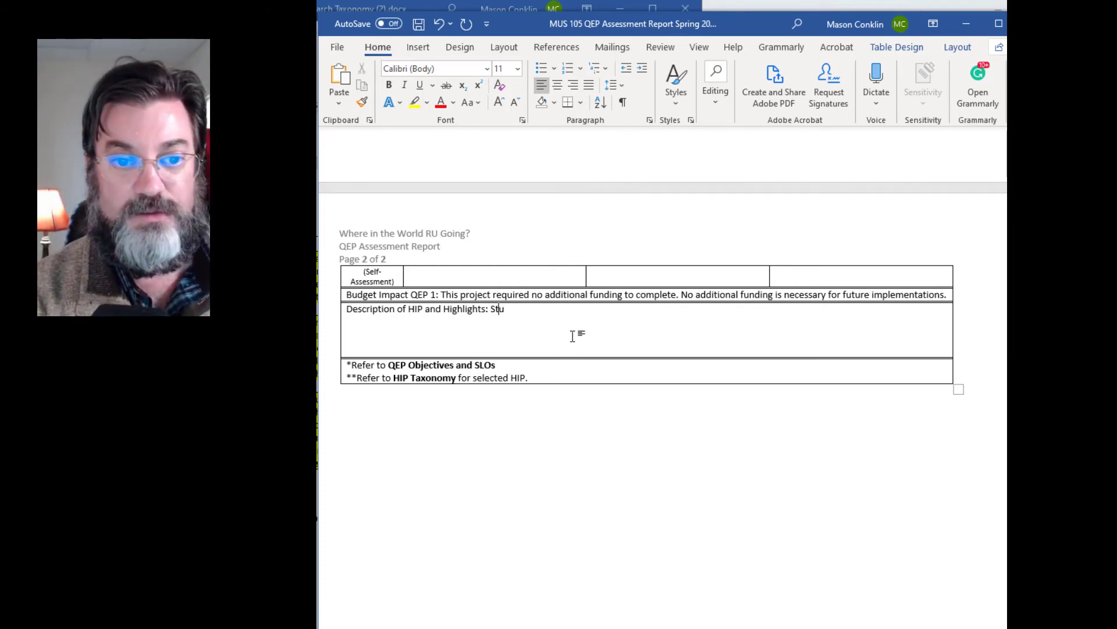
text(dents w)
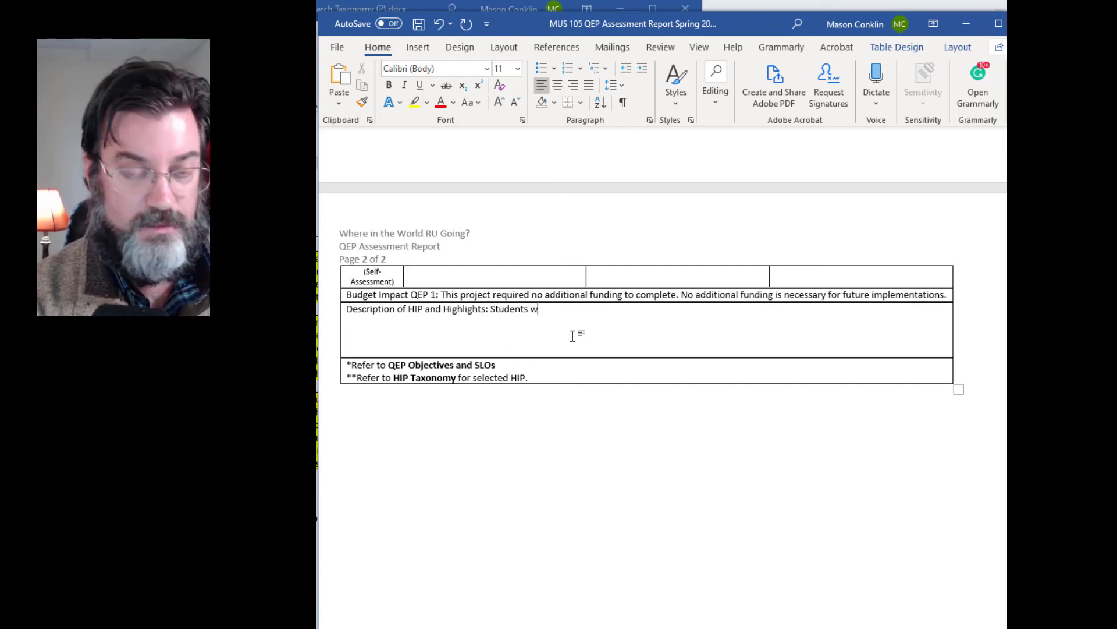
text(ere required to )
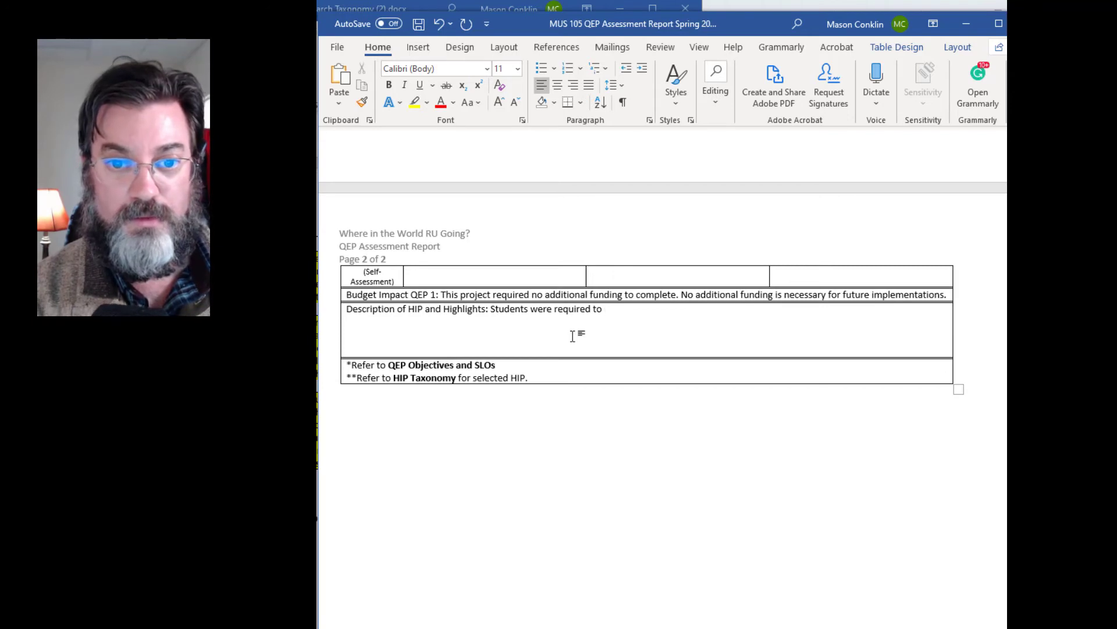
text(create a )
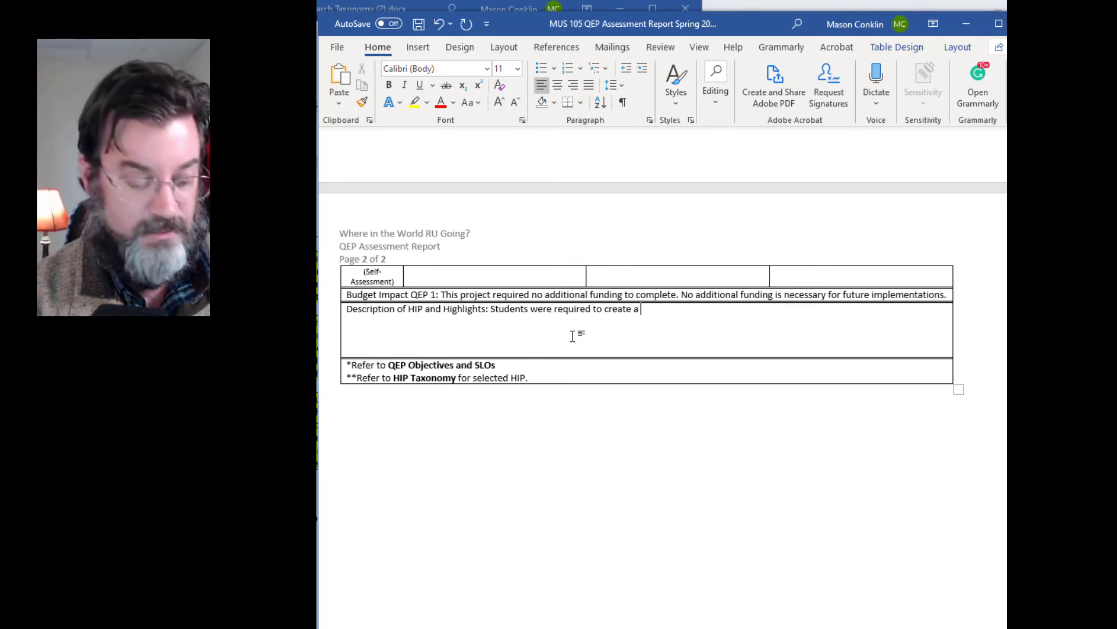
text(vi)
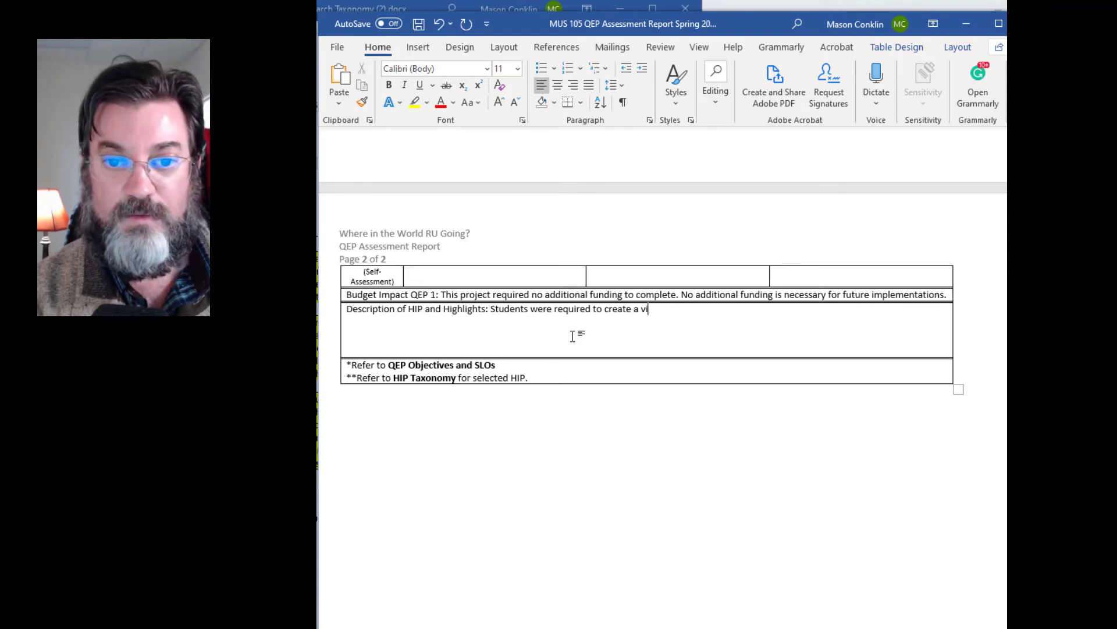
text(deo that )
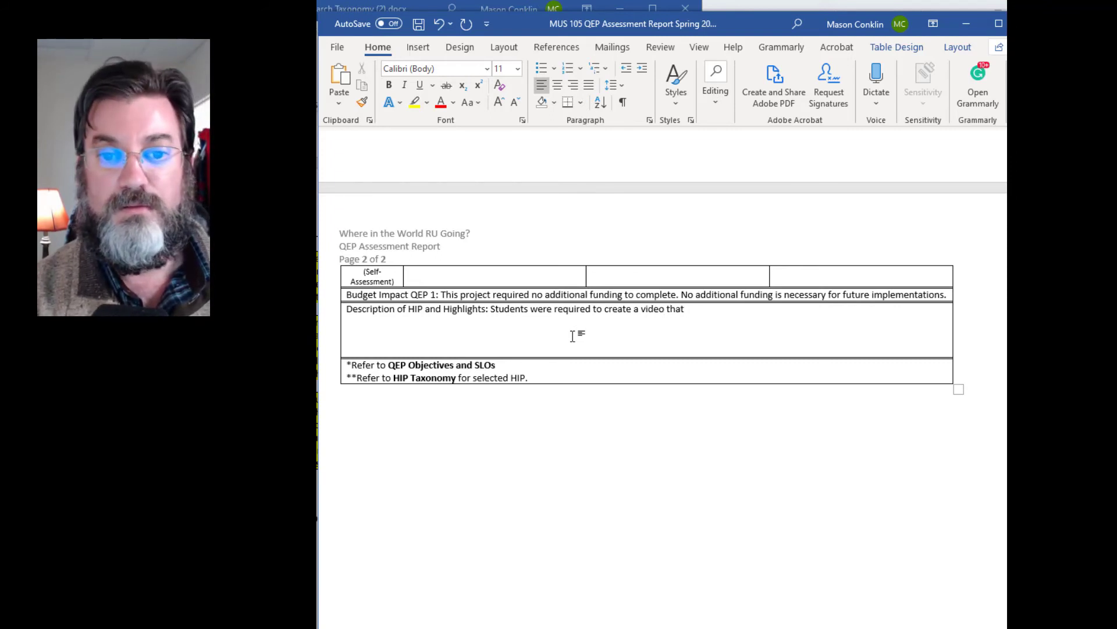
Step: Complete the first sentence of the HIP description with "highlighted a composers biography and specific works contemporary to major life events."
text(highlight)
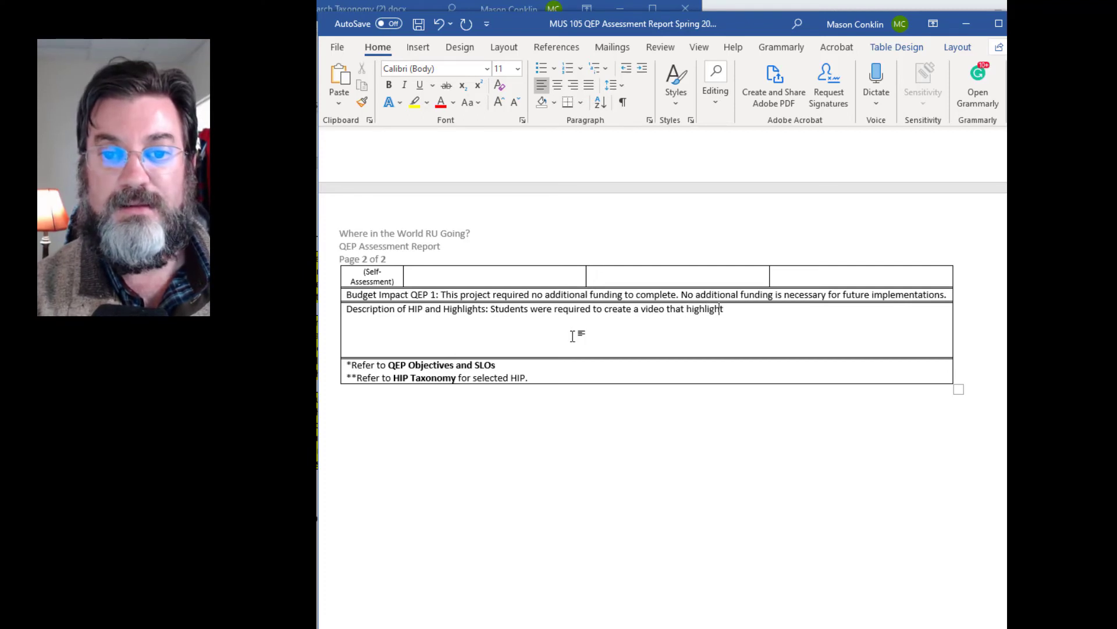
text(ed a composers)
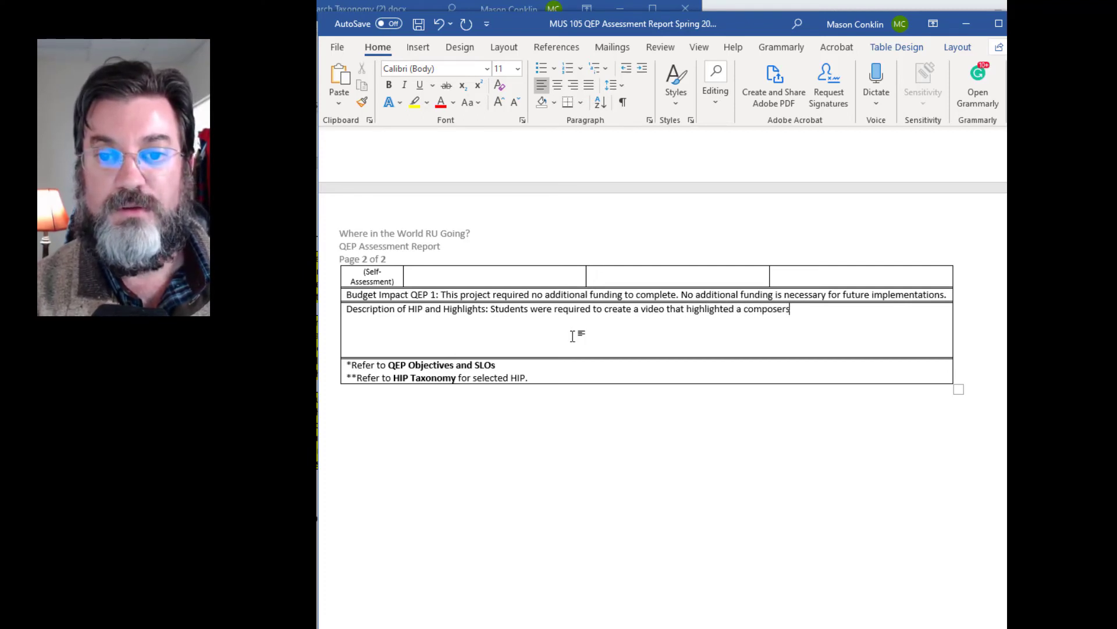
text( biograp)
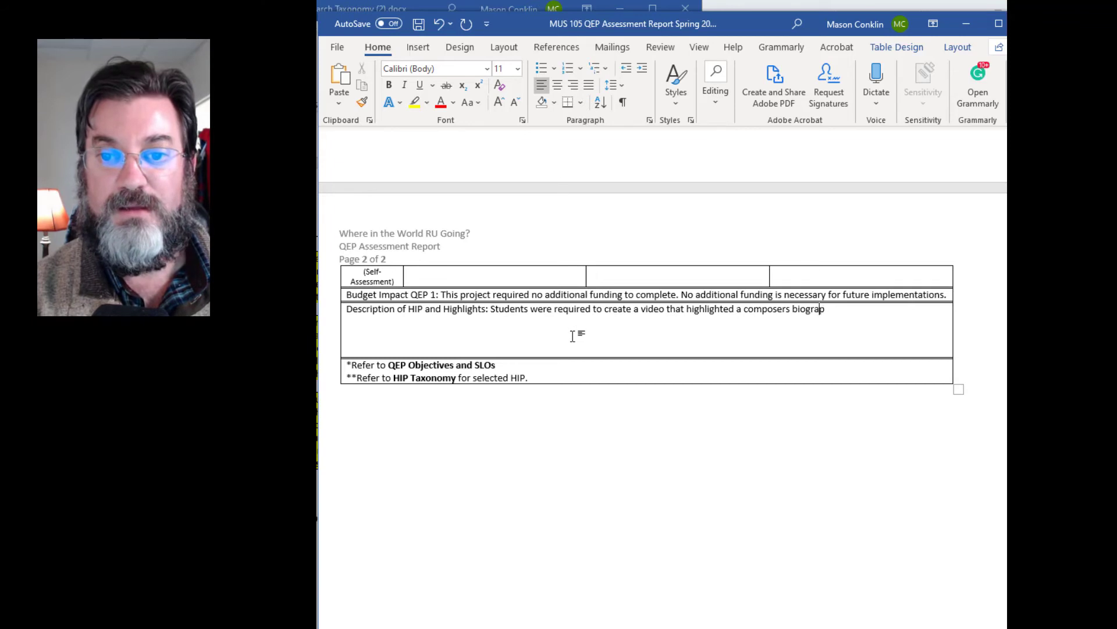
text(hy and specific)
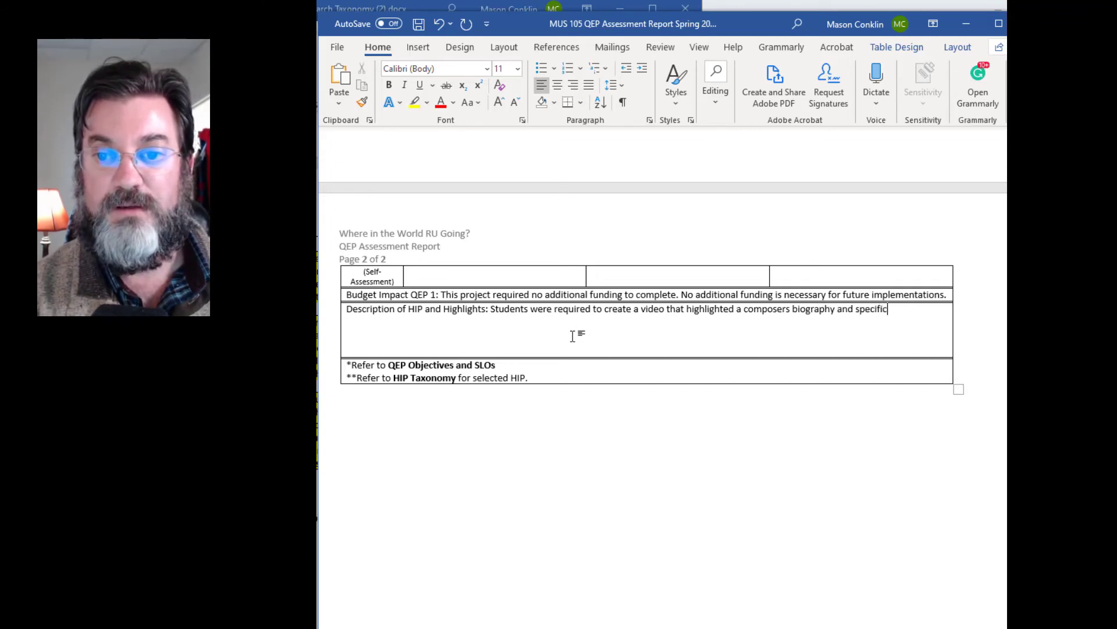
text( works from)
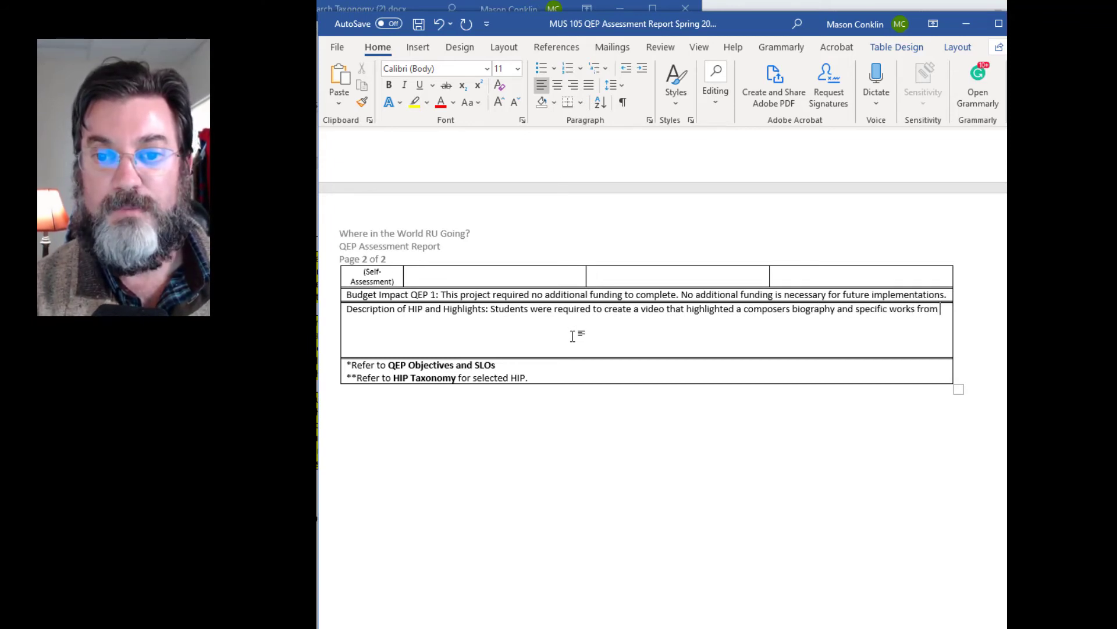
key(BackSpace)
key(BackSpace)
key(BackSpace)
key(BackSpace)
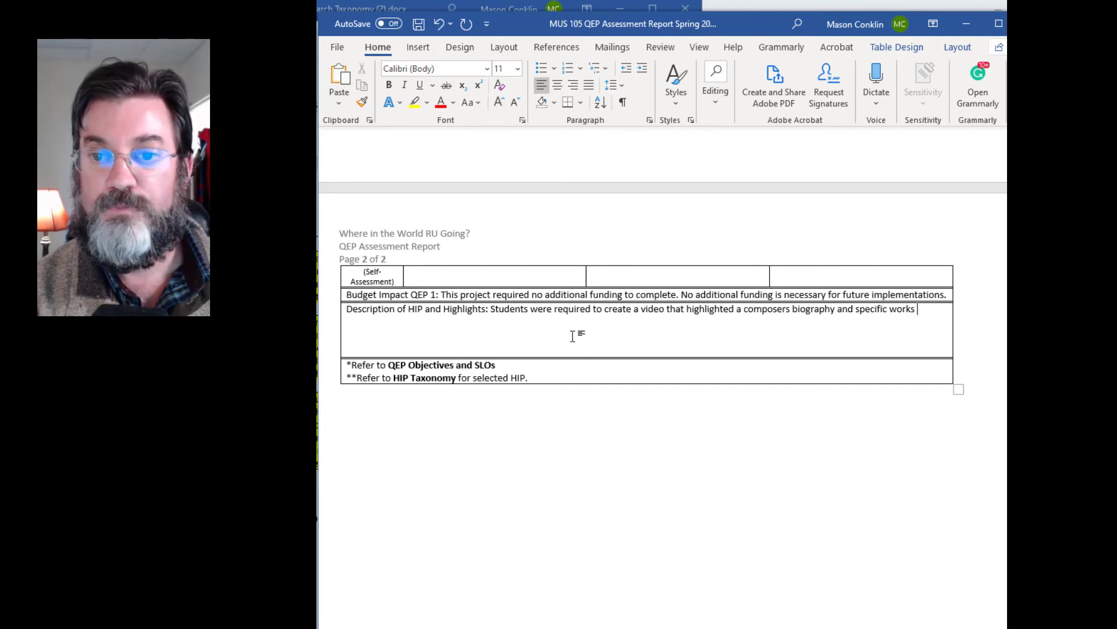
text(conte)
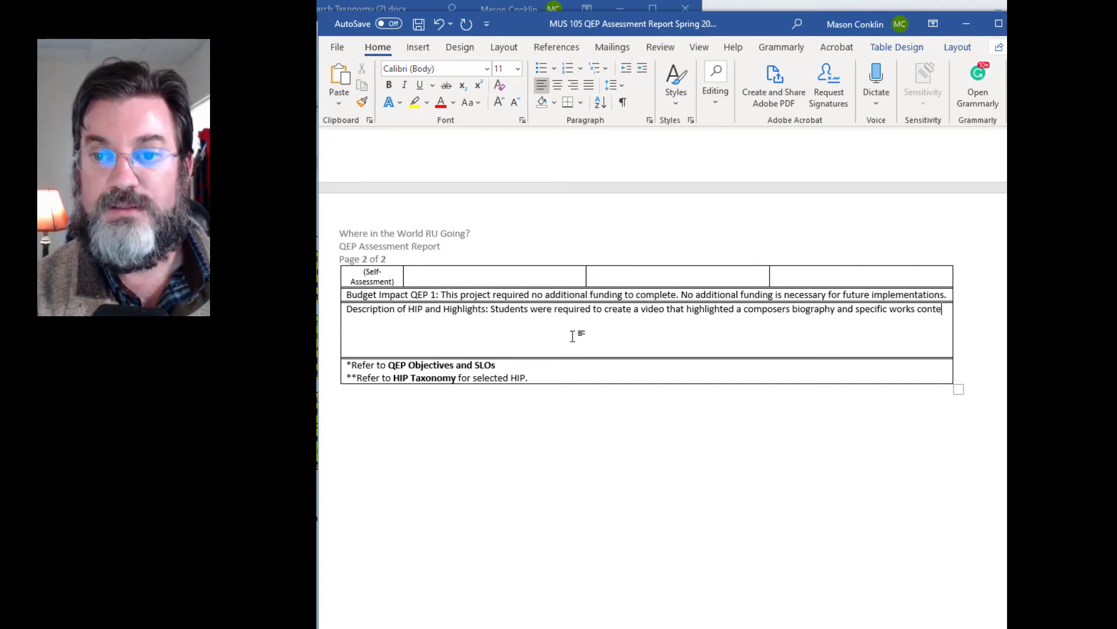
text(mporary to)
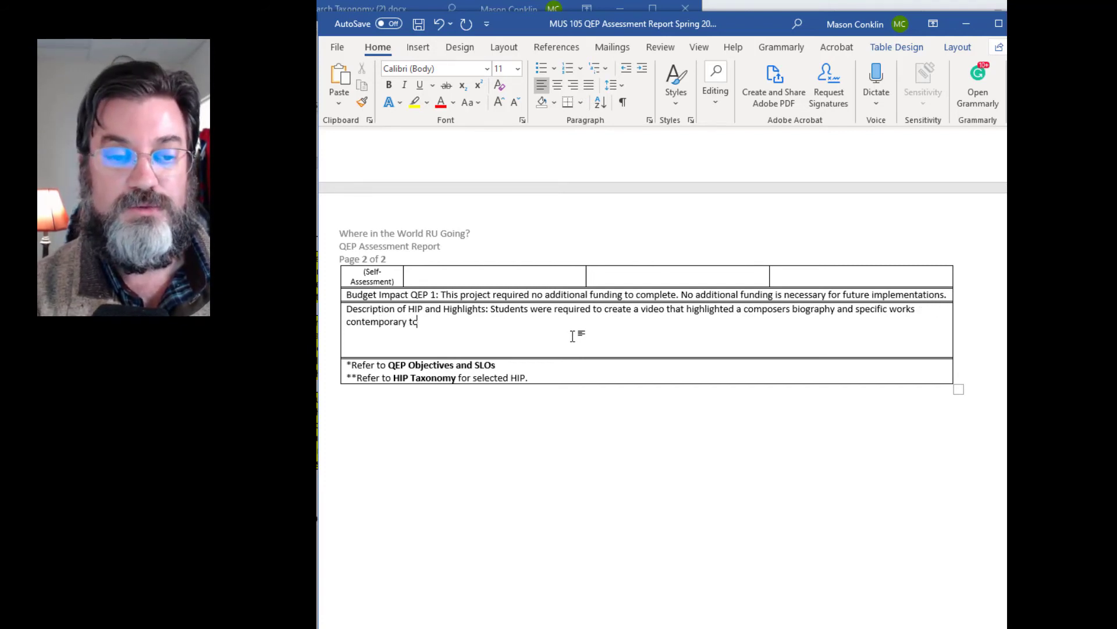
text( major life ev)
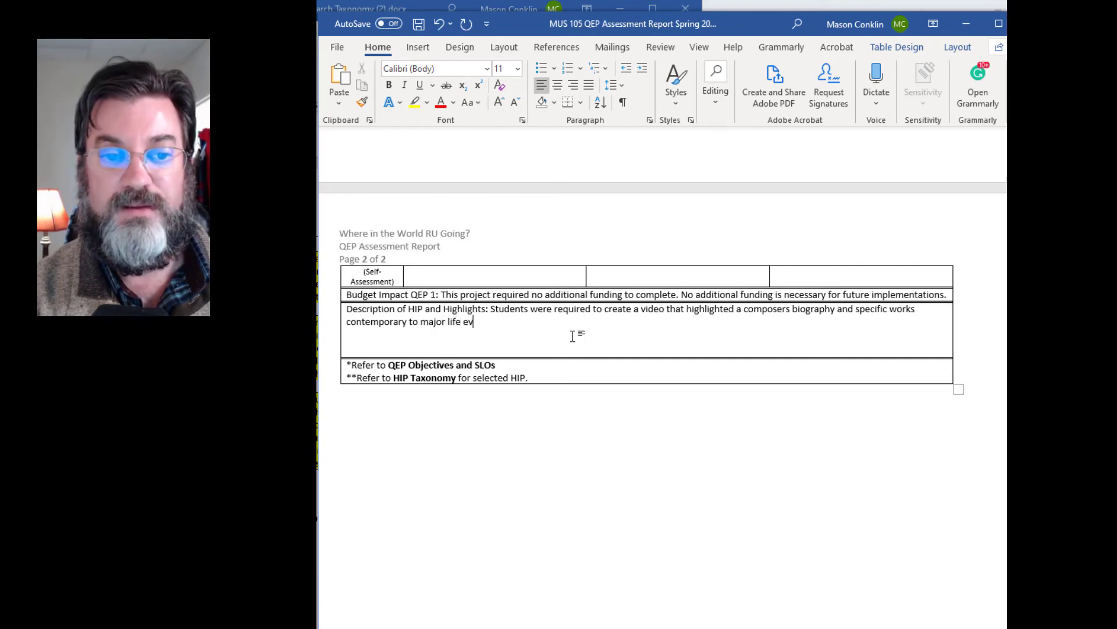
text(ents. The student)
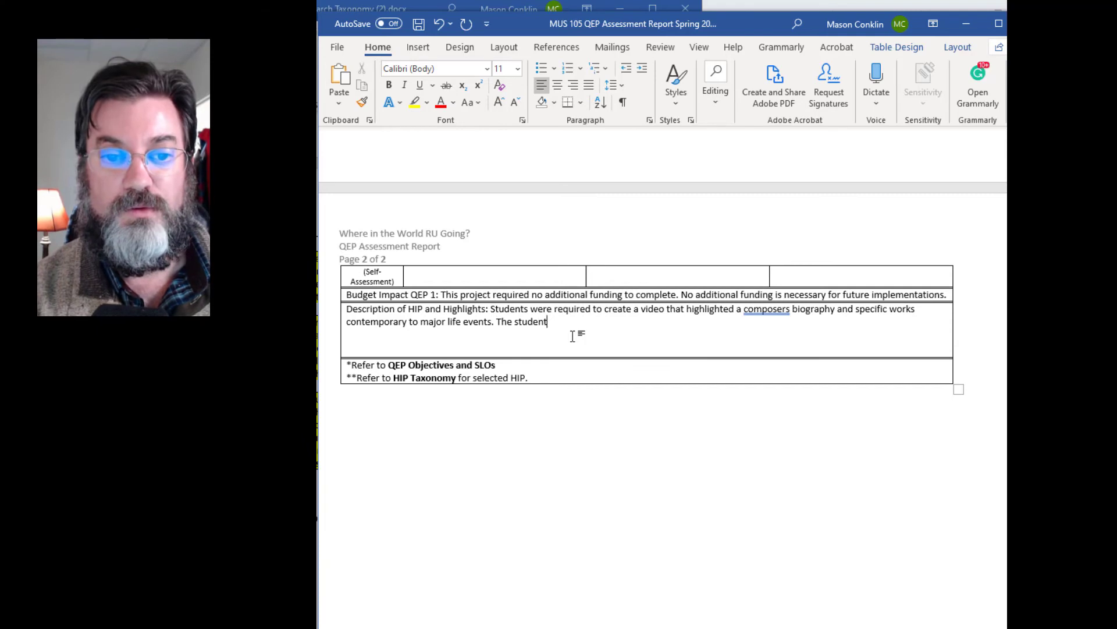
Step: Add "The students were incredibly creative in their projects with some going so far as to create period realistic costumes." to the HIP description
text( ss were incredib)
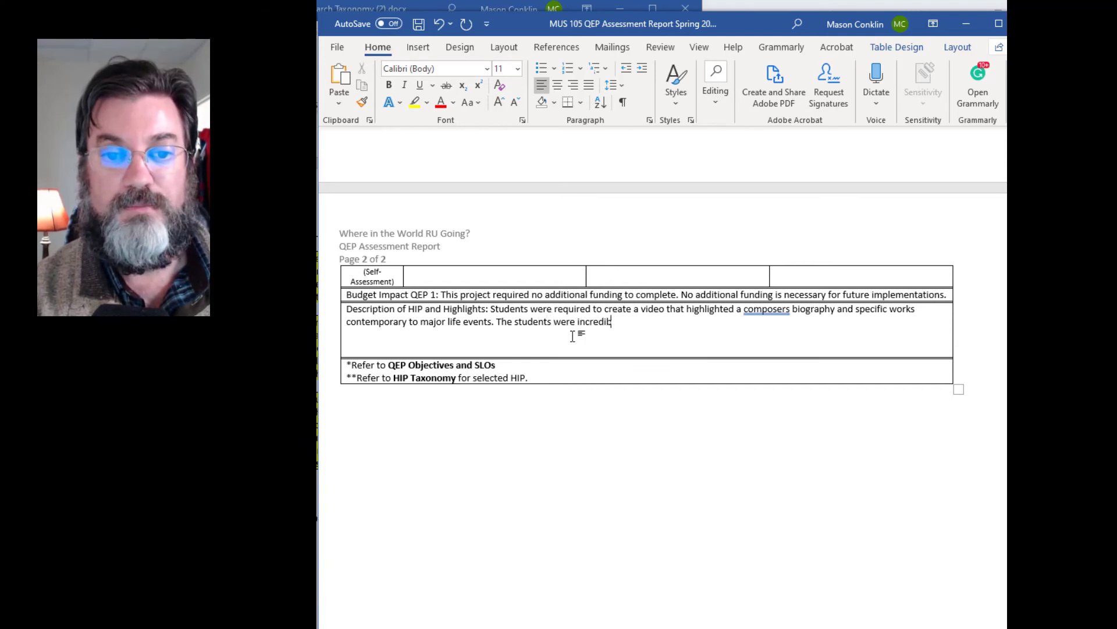
text(ly creative in)
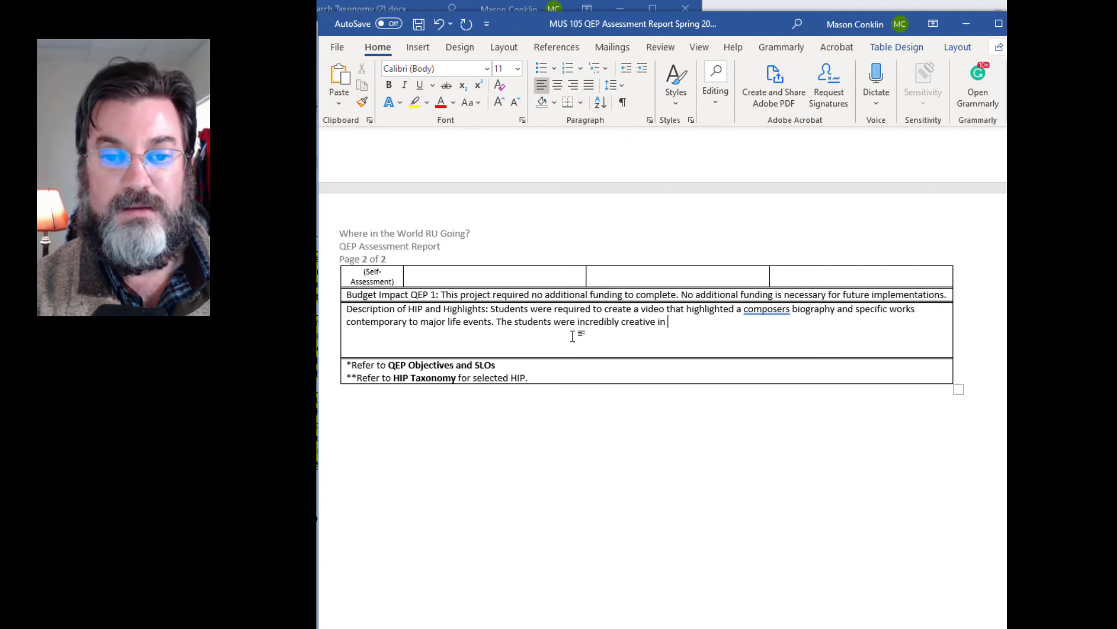
text( their pro)
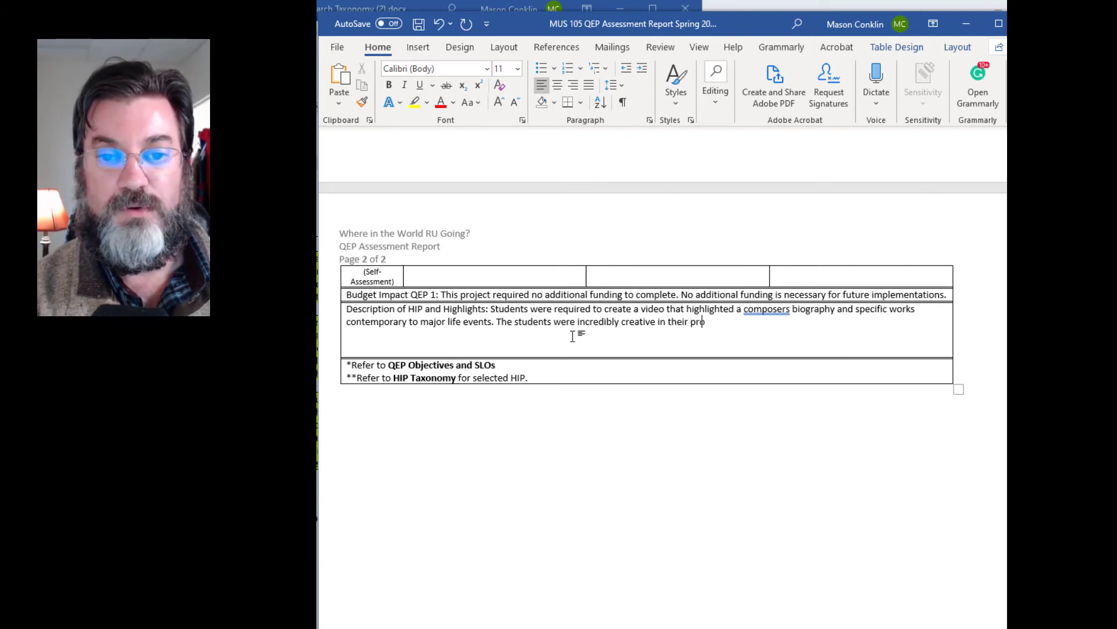
text(jects wit)
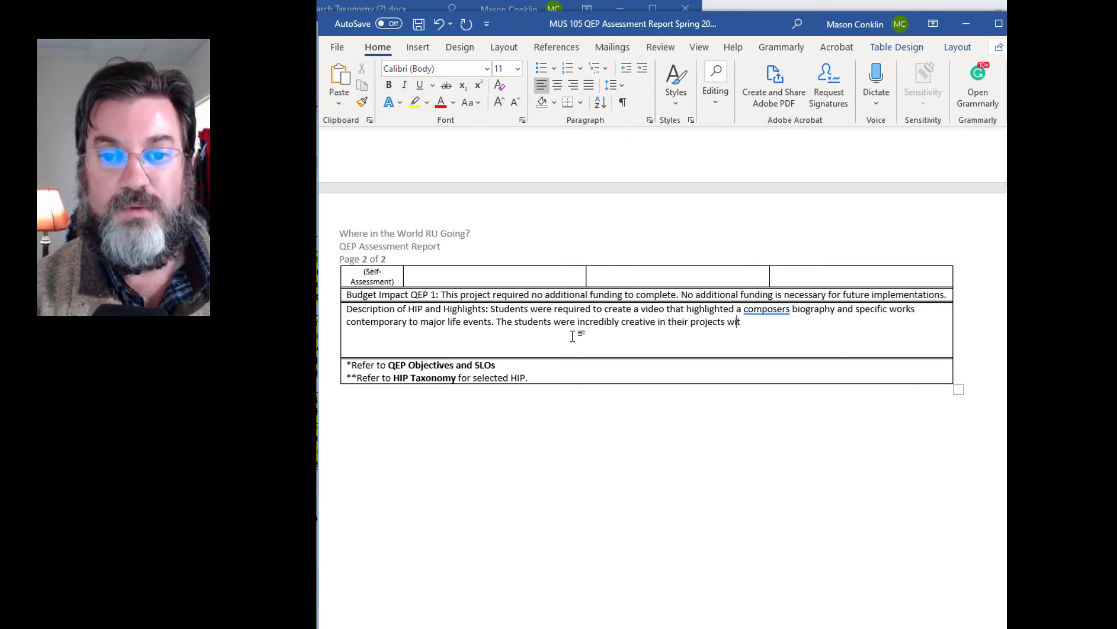
text(h some going so far)
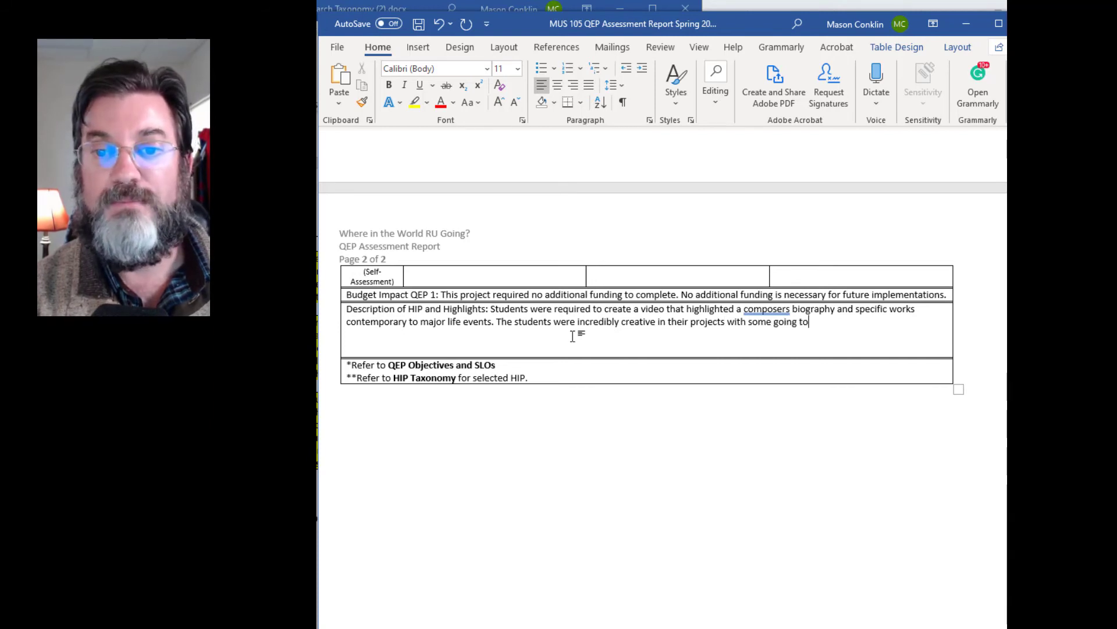
text( as)
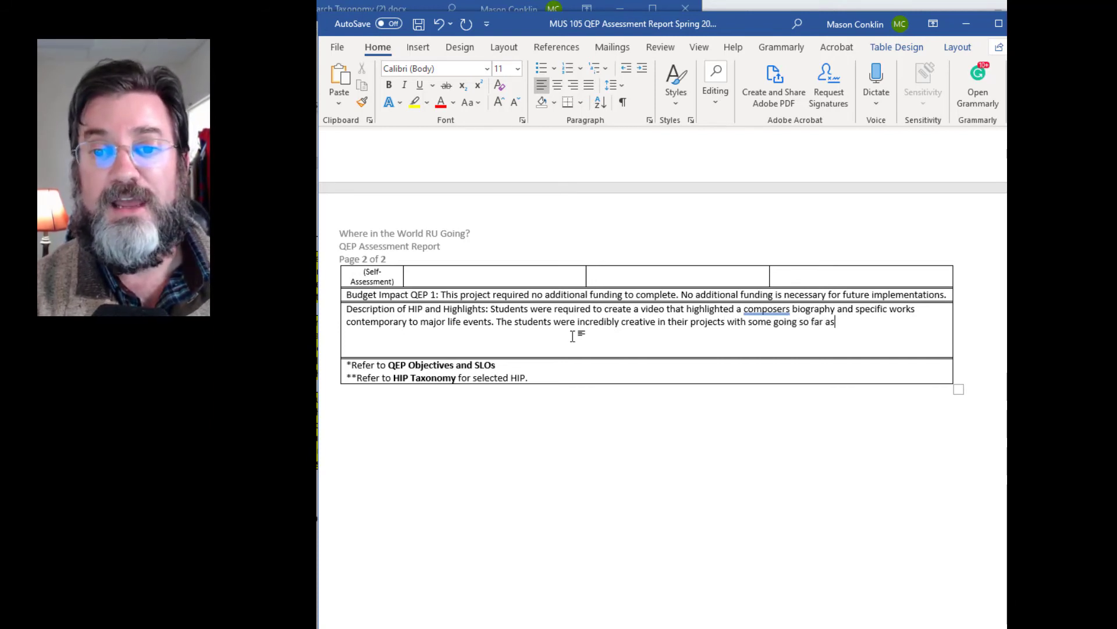
text( to )
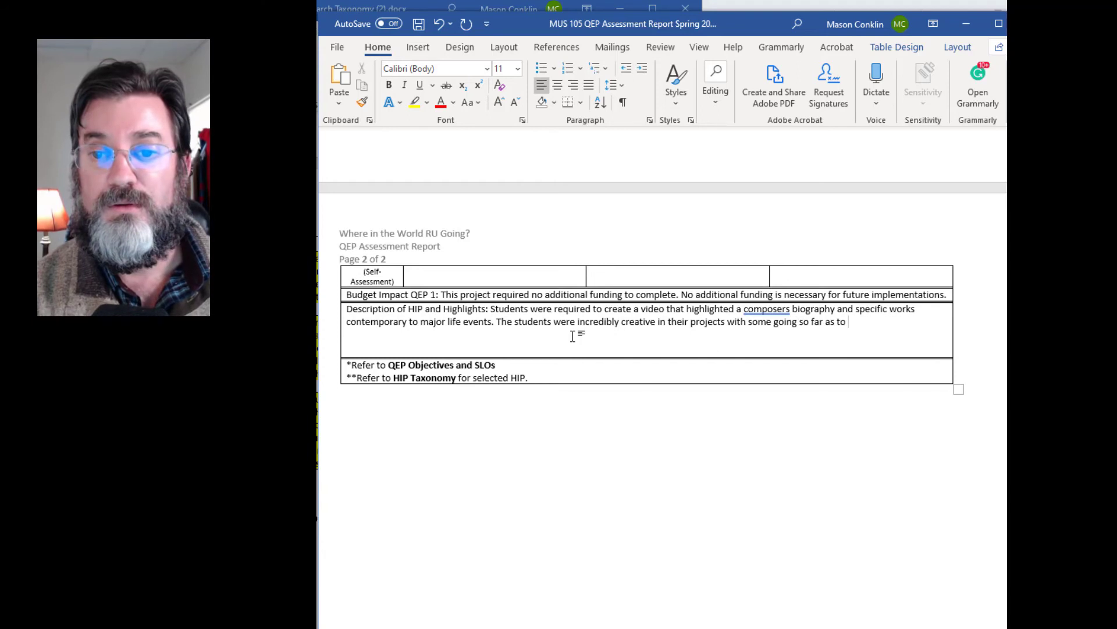
text(create p)
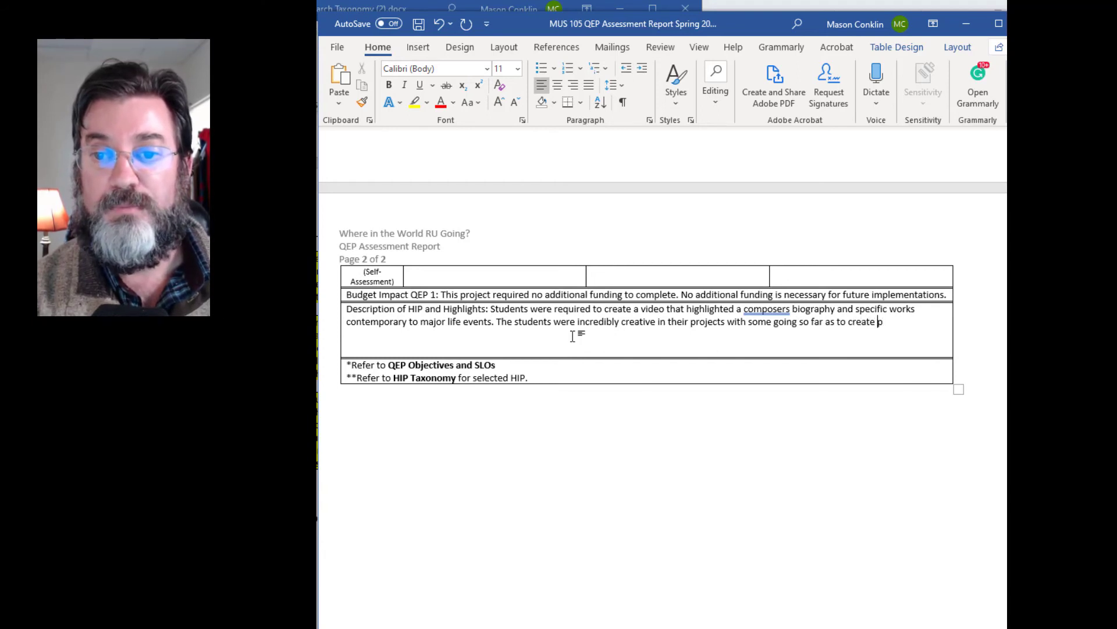
text(eriod rel)
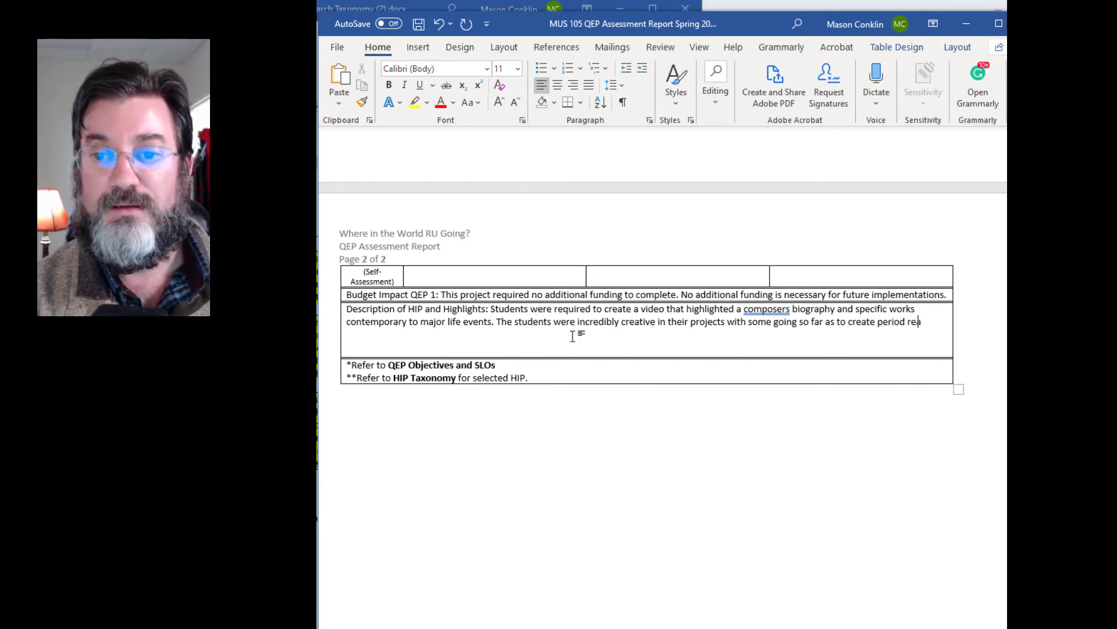
text(listic co)
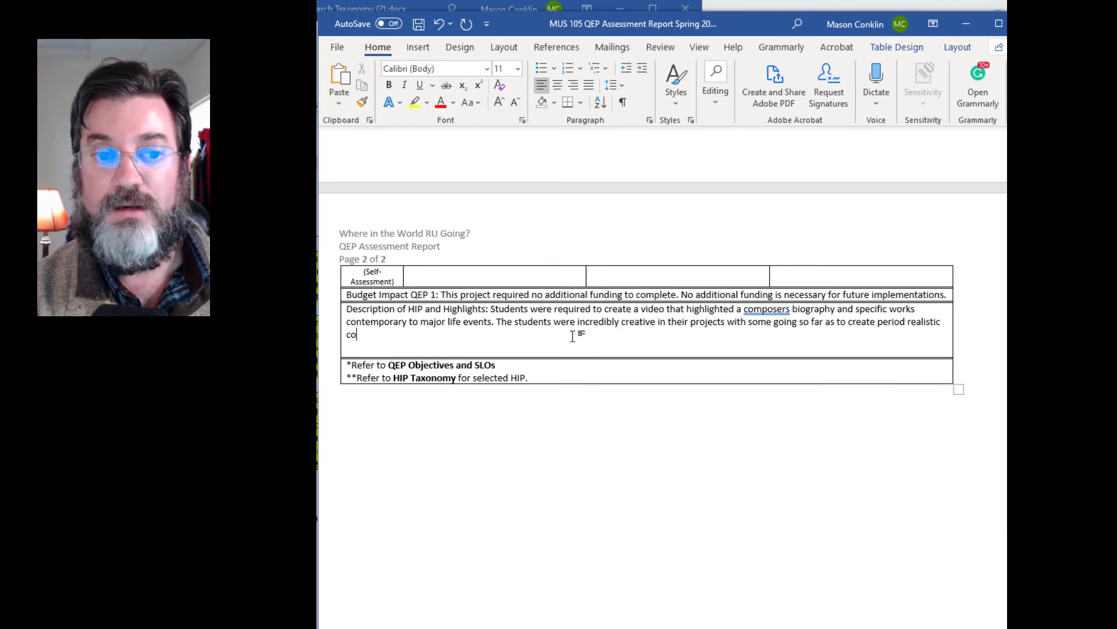
text(stumet)
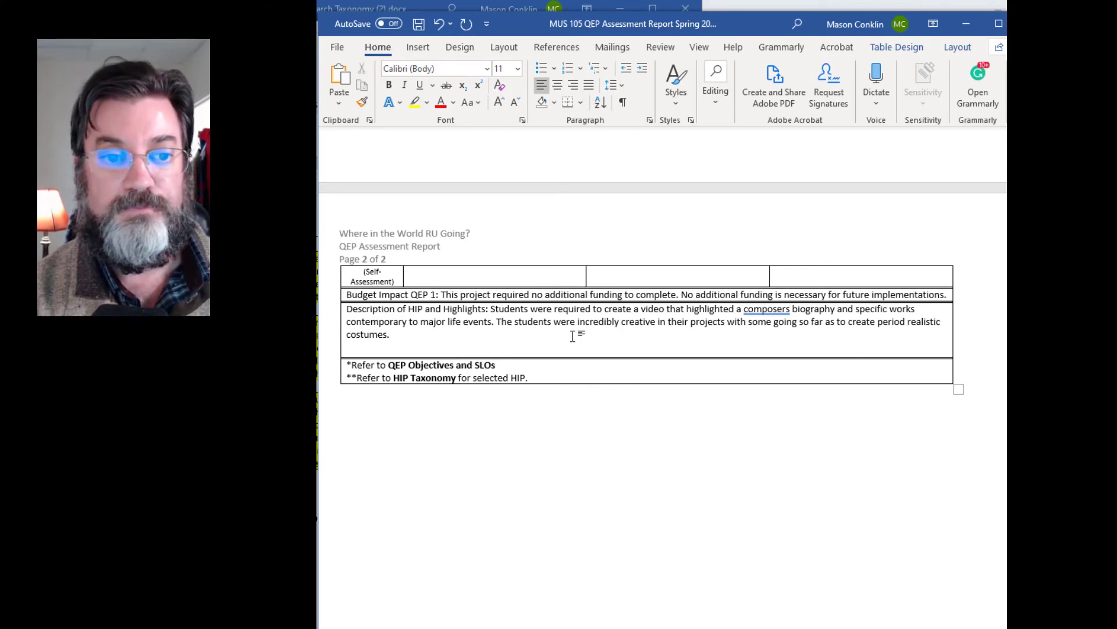
text(The videos s)
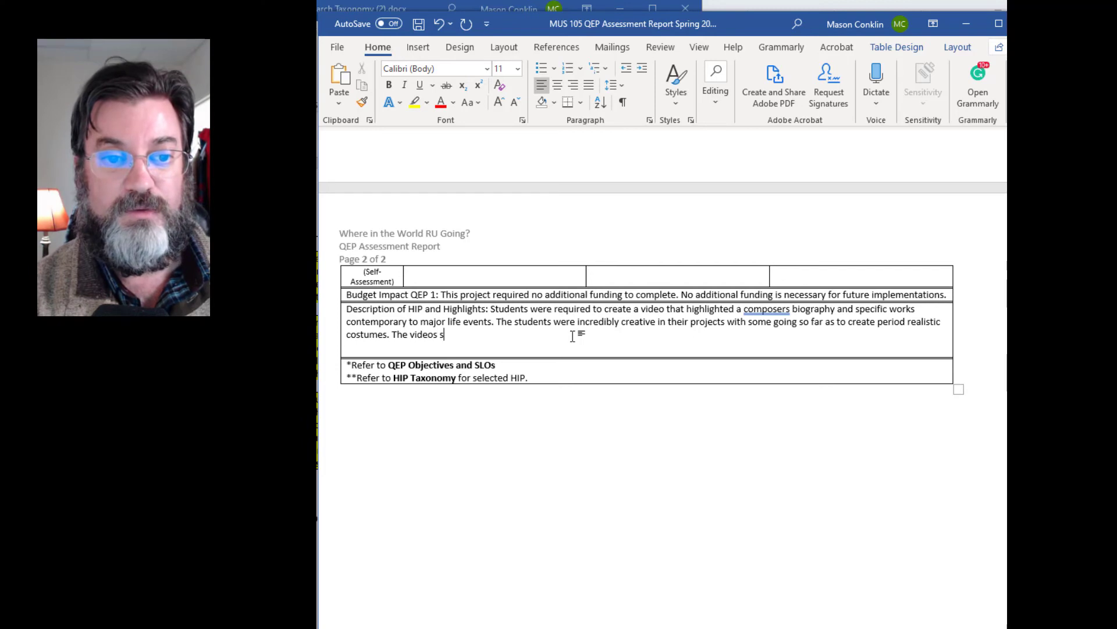
text(ubmitted are w)
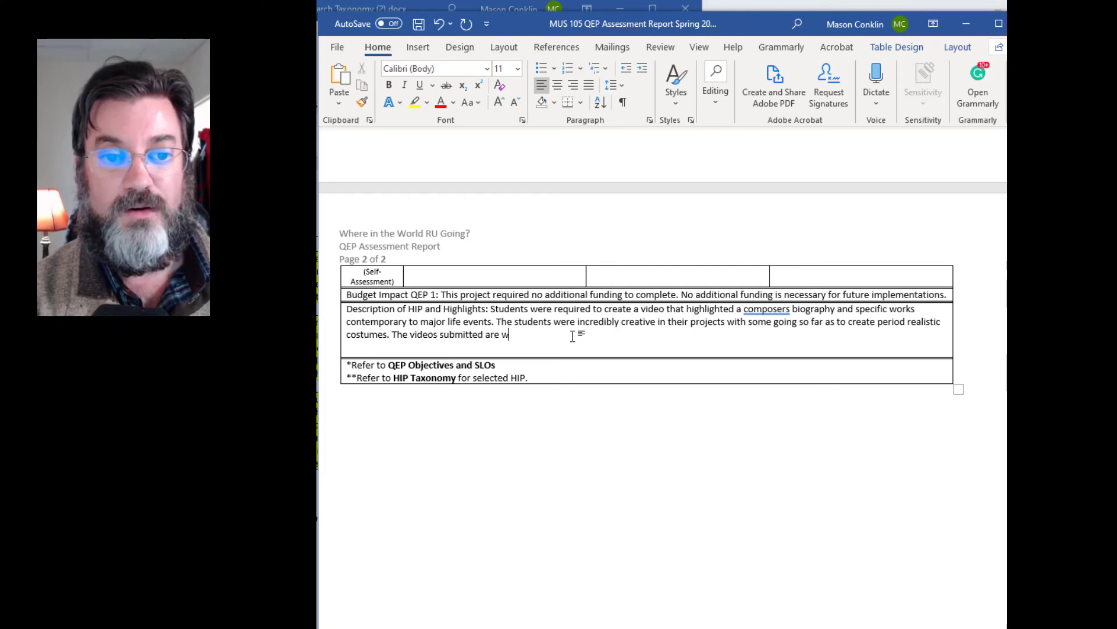
key(BackSpace)
key(BackSpace)
key(BackSpace)
key(BackSpace)
key(BackSpace)
key(BackSpace)
key(BackSpace)
key(BackSpace)
key(BackSpace)
key(BackSpace)
key(BackSpace)
key(BackSpace)
key(BackSpace)
key(BackSpace)
key(BackSpace)
key(BackSpace)
key(BackSpace)
key(BackSpace)
key(BackSpace)
key(BackSpace)
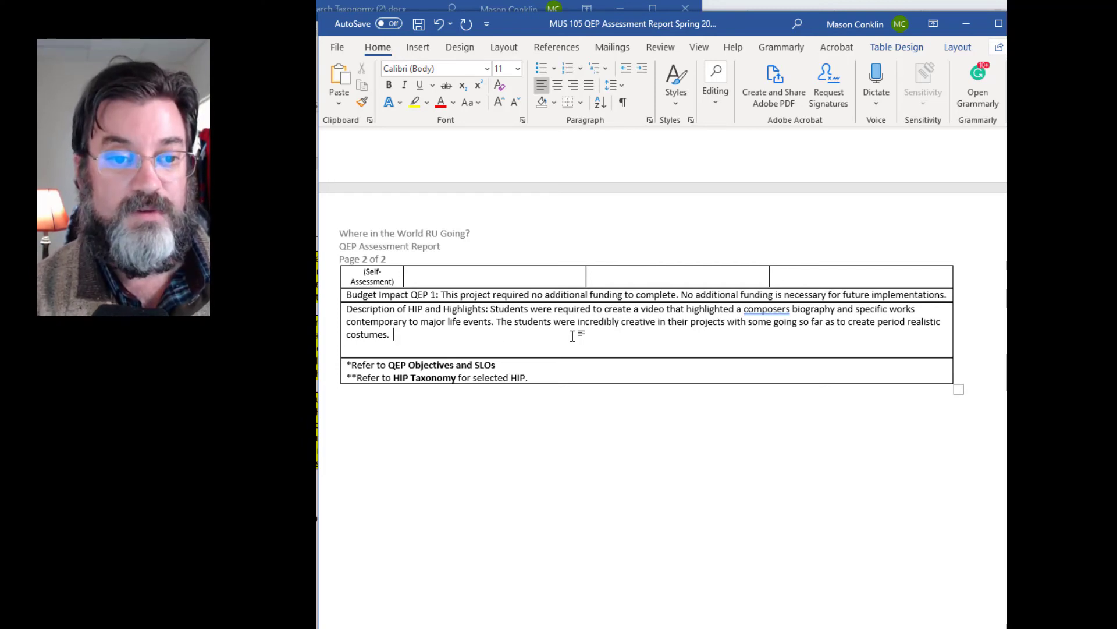
Step: End the HIP description with "Several of the videos submitted are worthy of inclusion as learning resources for future runs of this course."
text(Several of the v)
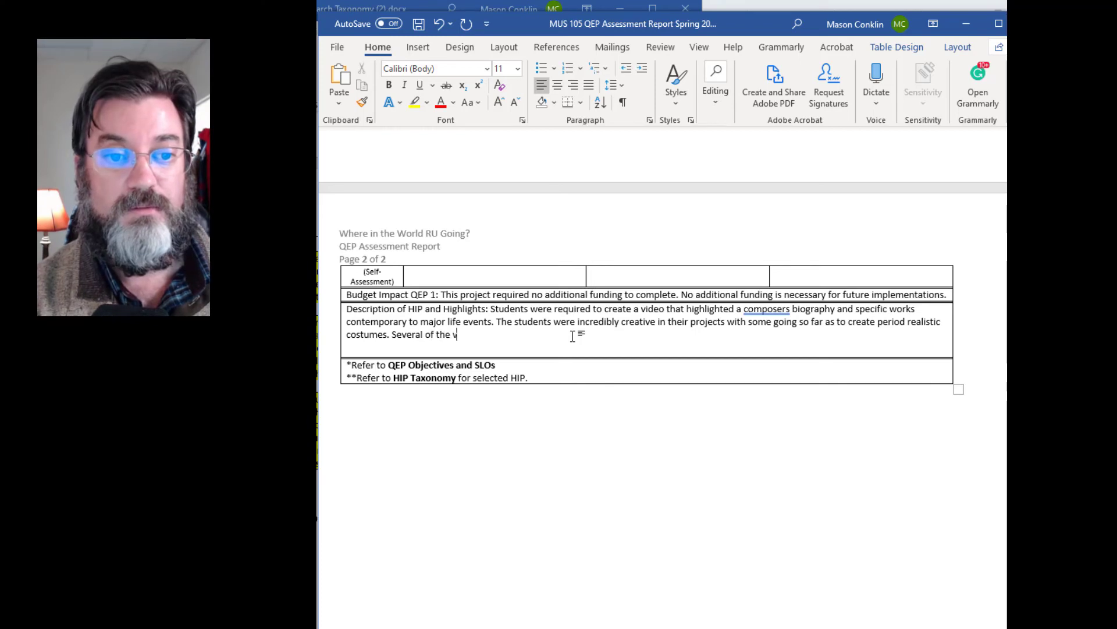
text(ideos subm)
text(itte)
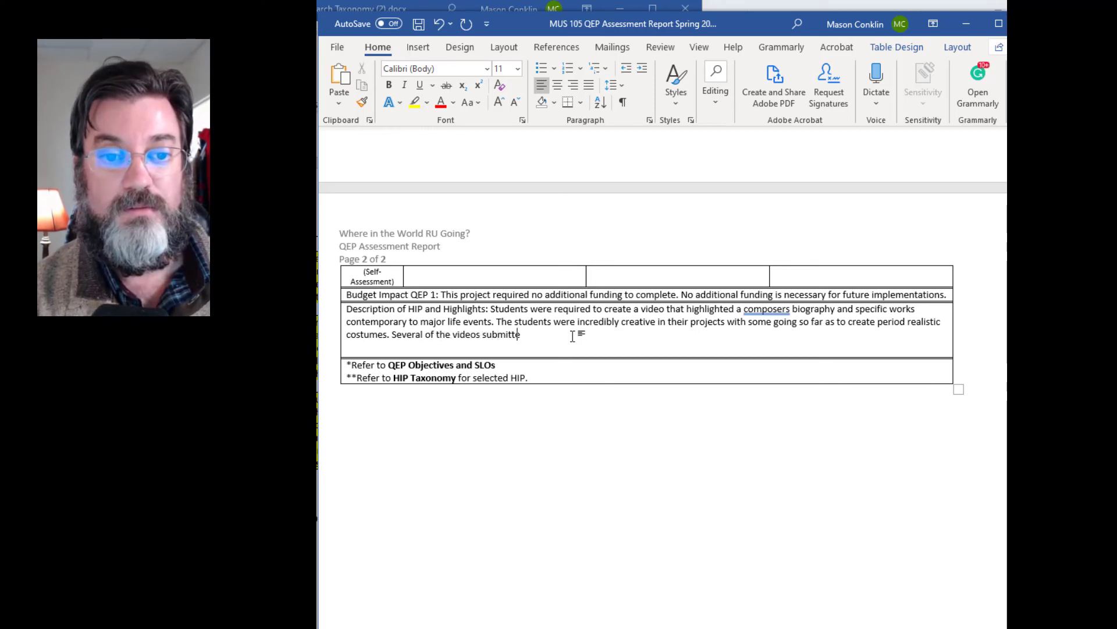
text(d are worthy)
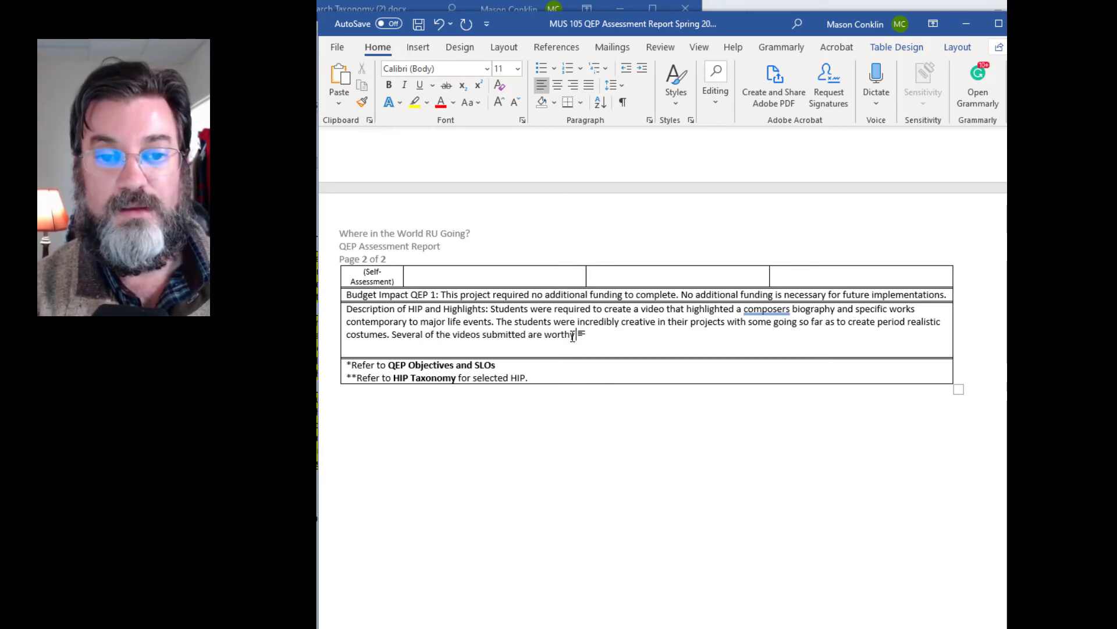
text( of inclusion)
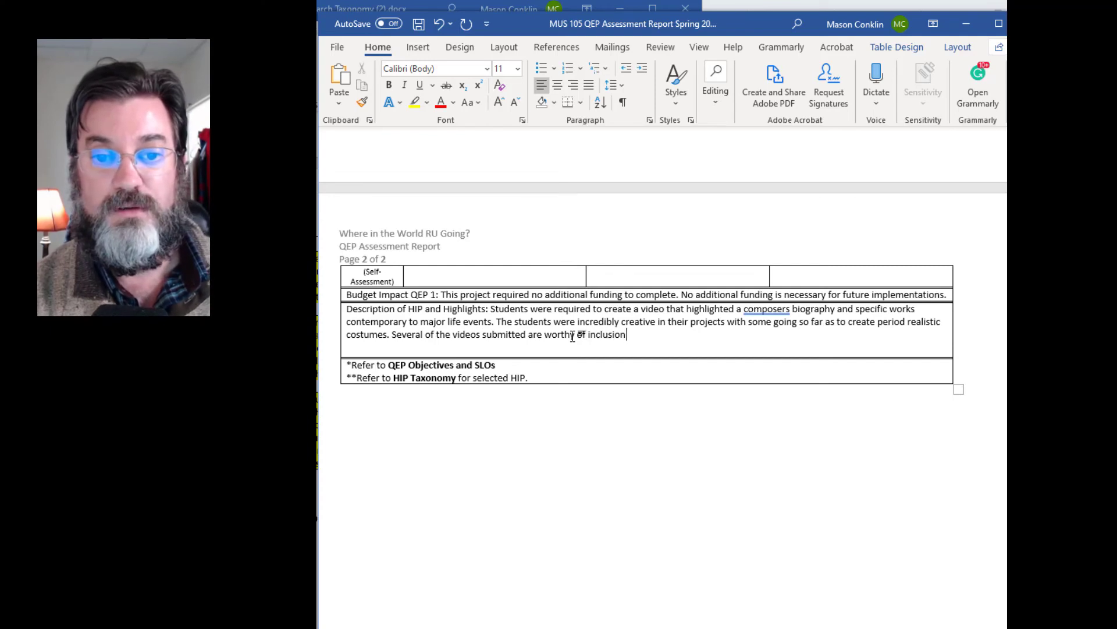
text( as le)
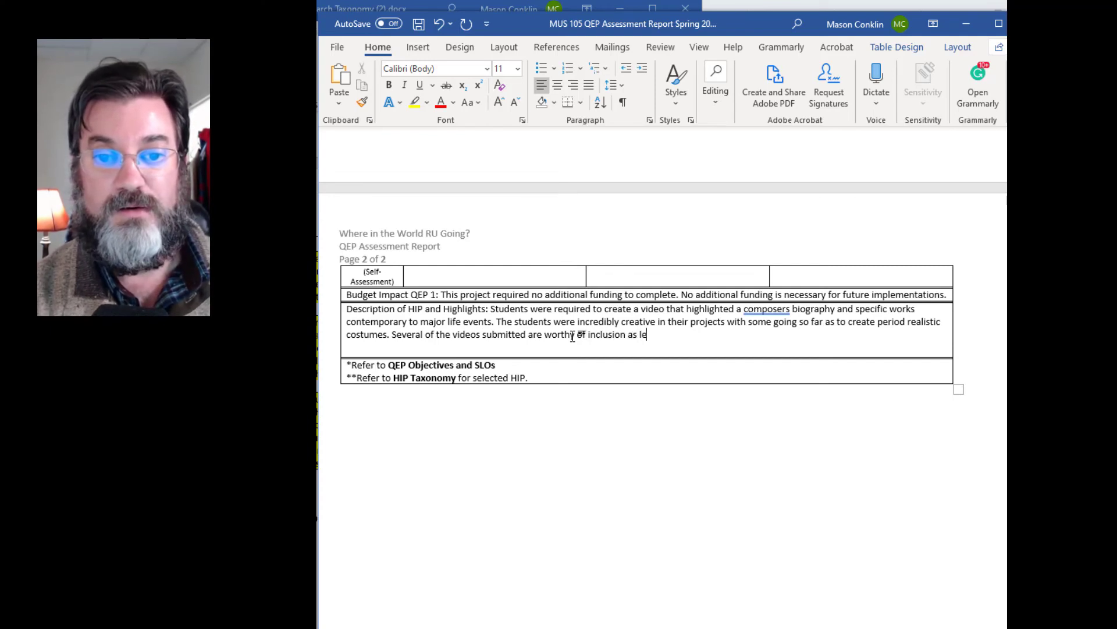
text(arning resources for future)
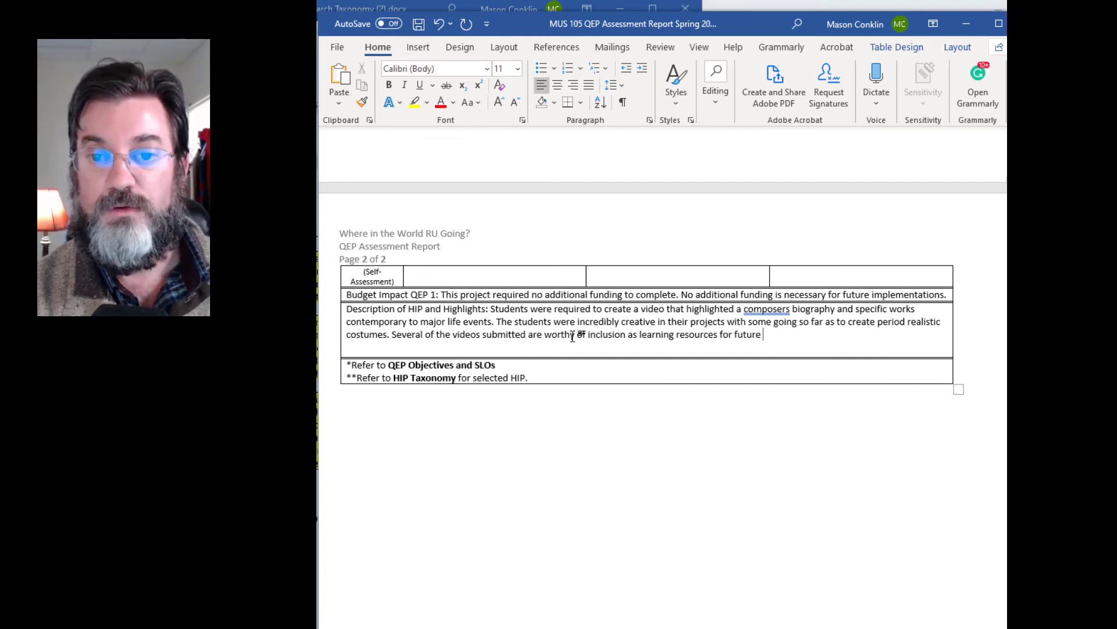
text( runs of this )
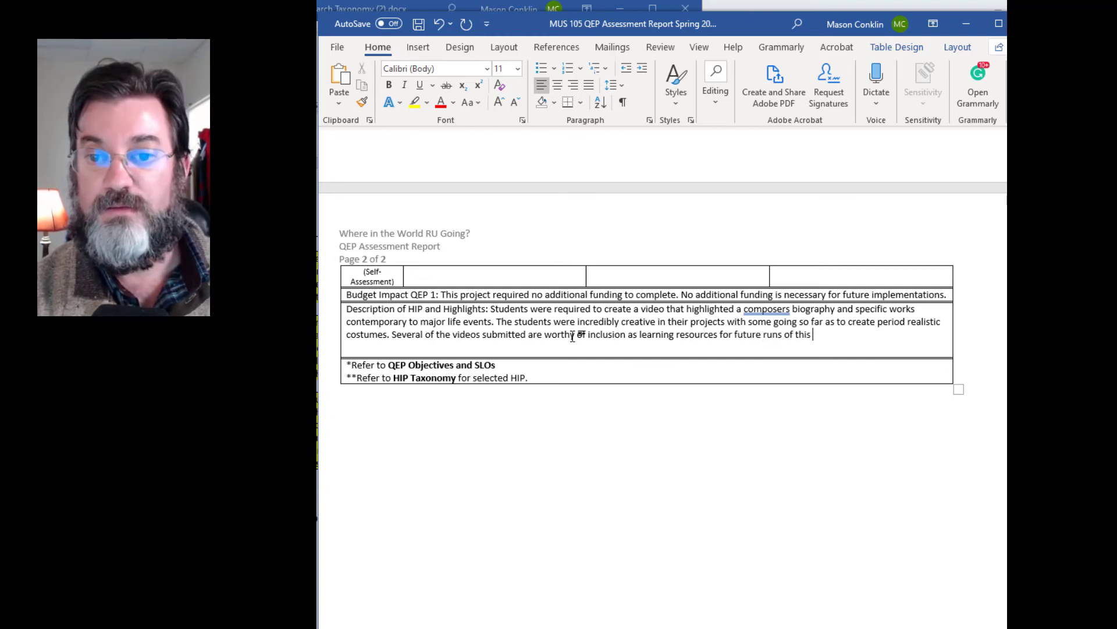
text(course.)
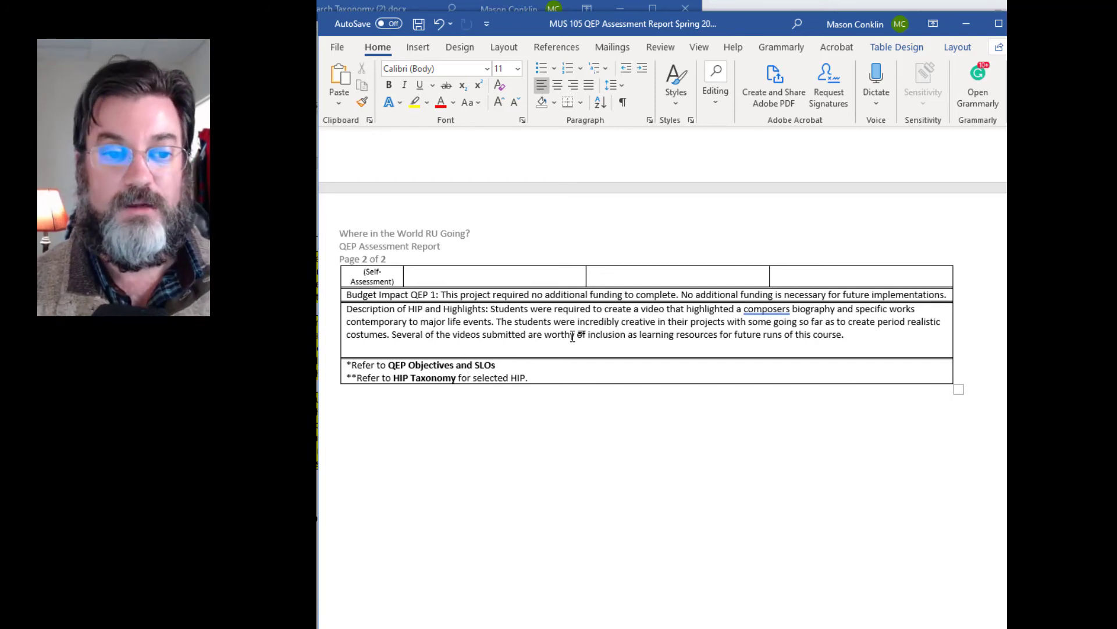
Step: Review the filled-in report, going from page 2 back to the course details and SLO 1 row on page 1
scroll(592, 427, down, 2)
scroll(593, 427, up, 3)
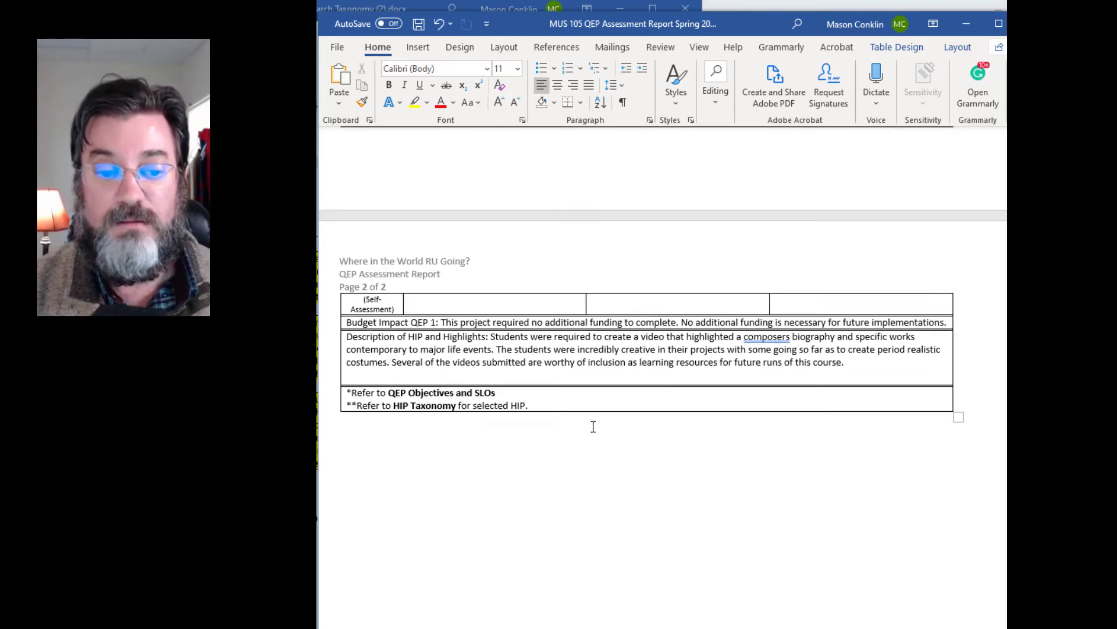
scroll(593, 426, up, 15)
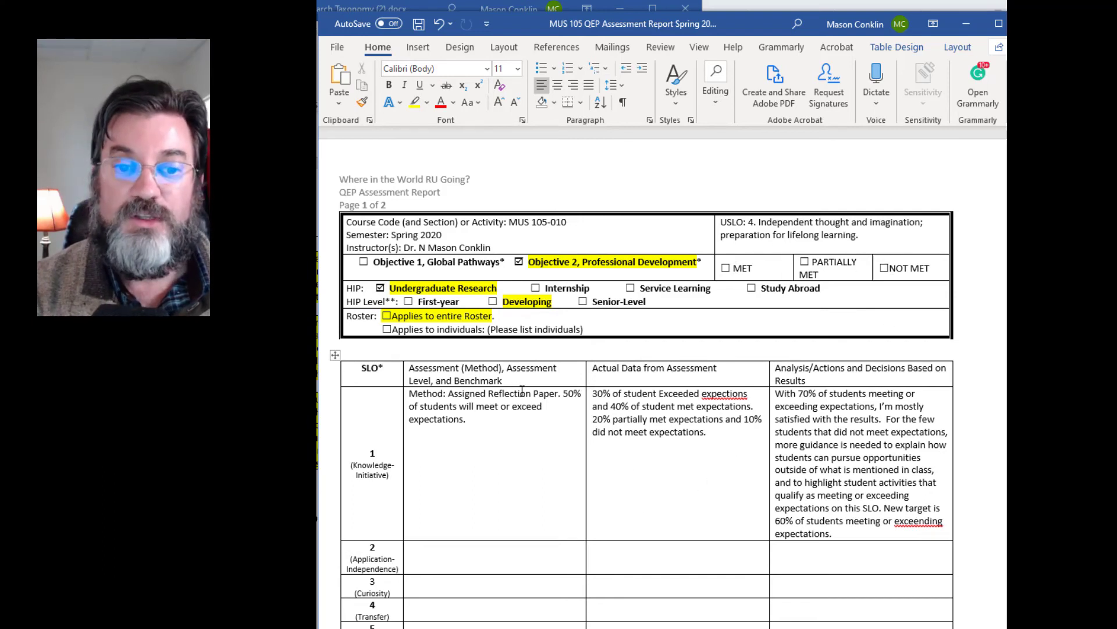
scroll(529, 399, down, 1)
scroll(529, 399, down, 2)
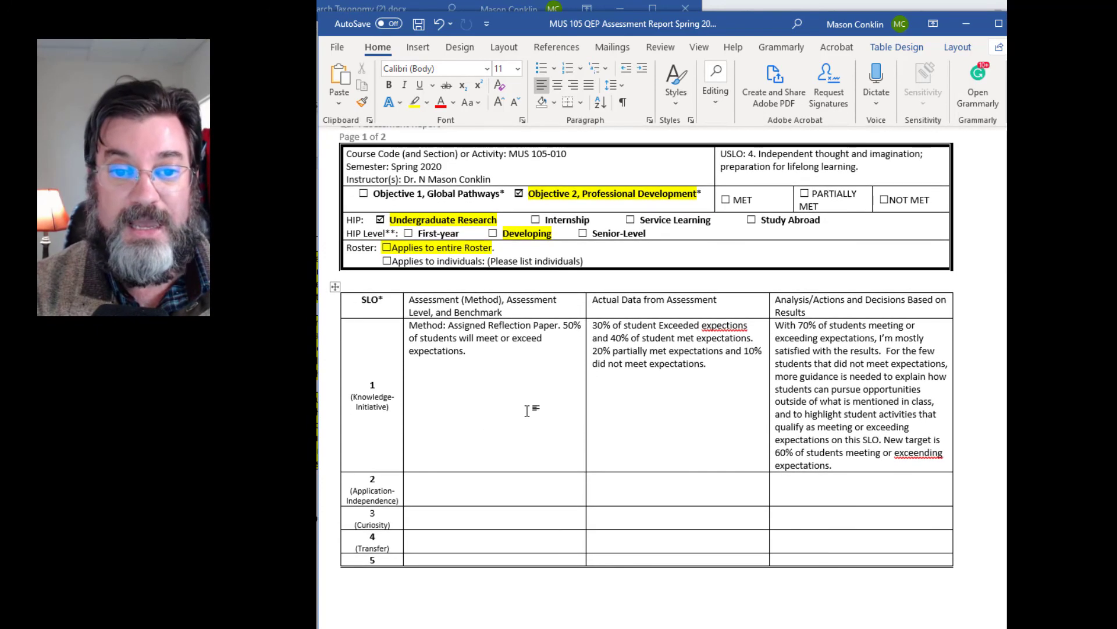
Step: Highlight the word MET in yellow in the USLO 4 result cells of the course details table
scroll(770, 498, up, 3)
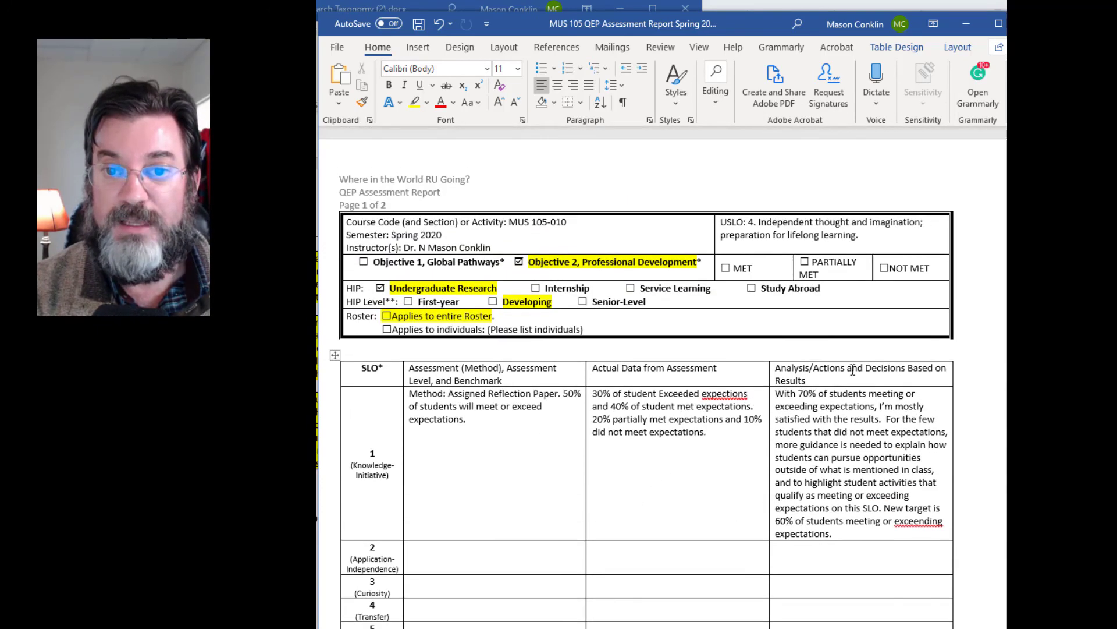
drag(734, 271, 753, 270)
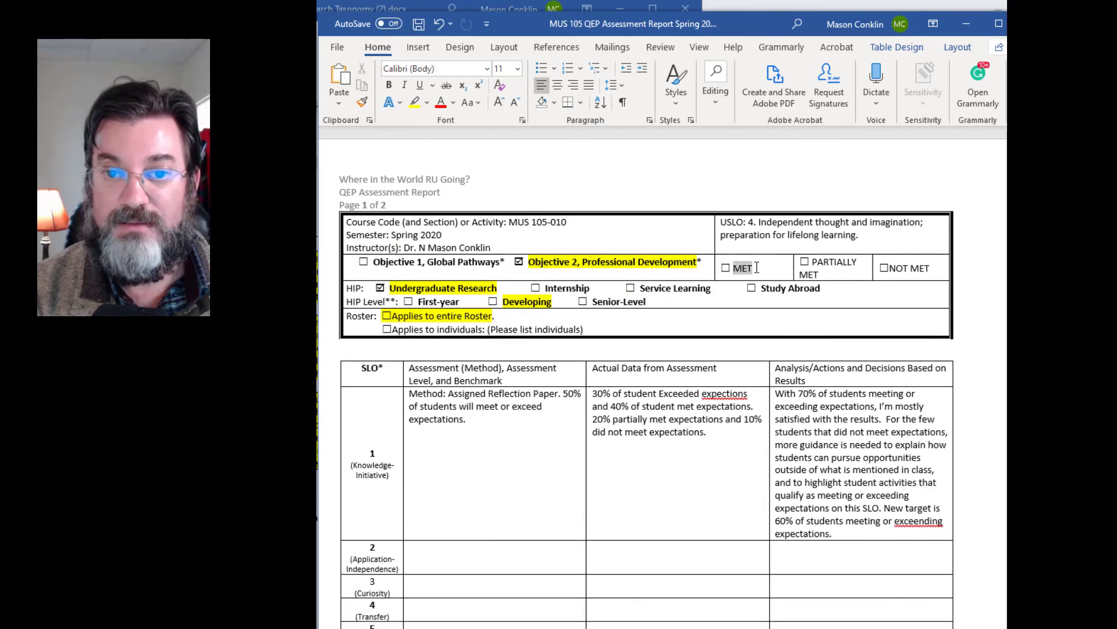
click(414, 102)
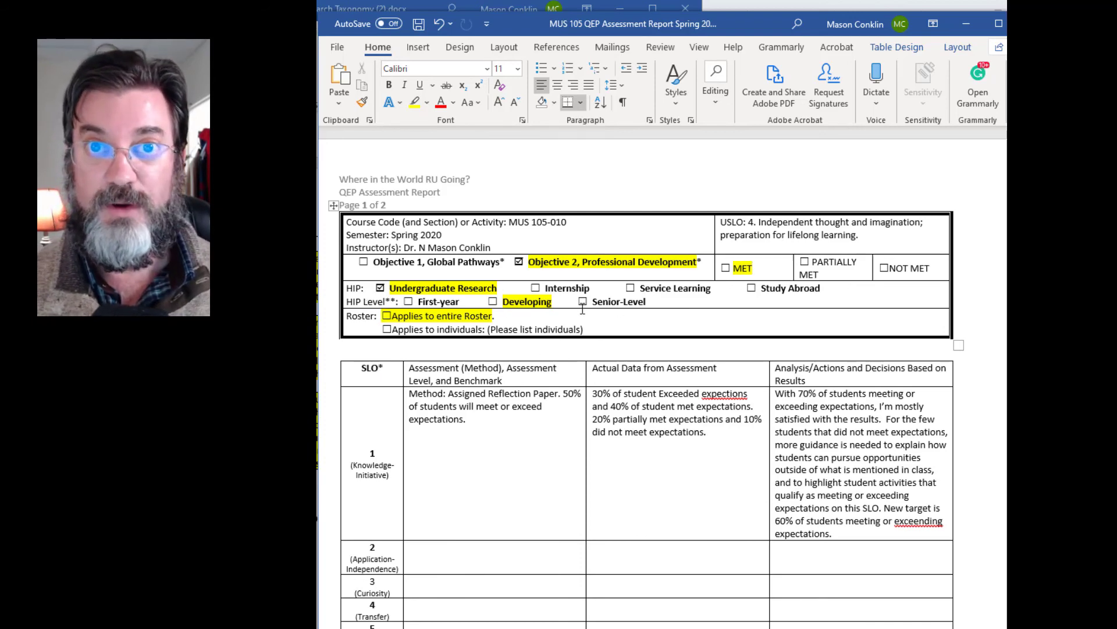
Step: Check the completed report through to the HIP description on page 2 and save the document under its existing name
scroll(580, 456, down, 2)
scroll(581, 455, down, 1)
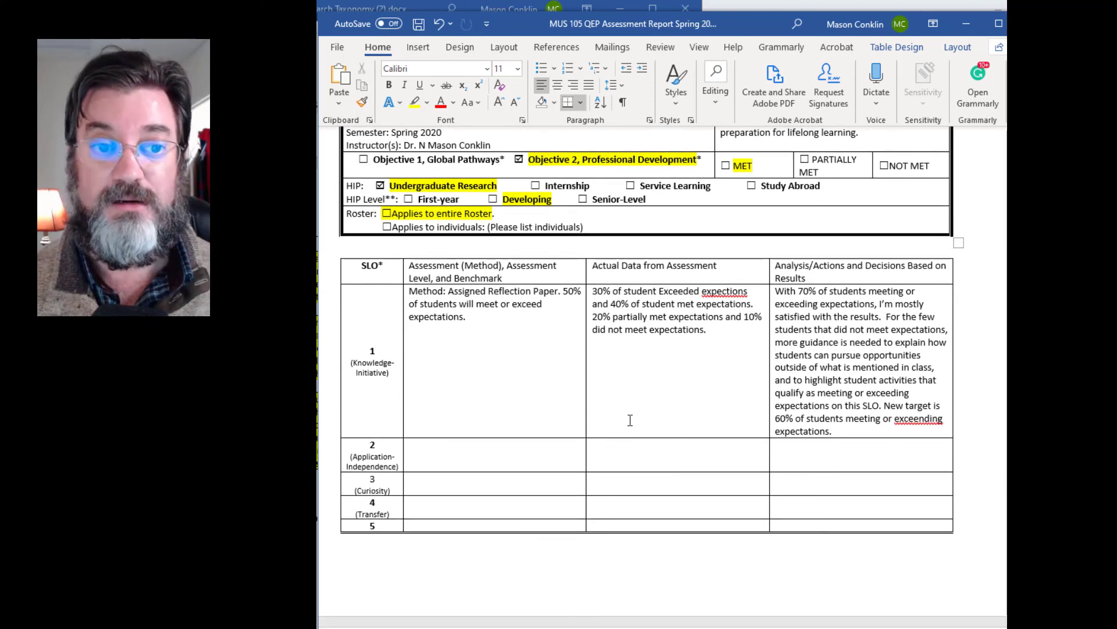
scroll(532, 396, down, 9)
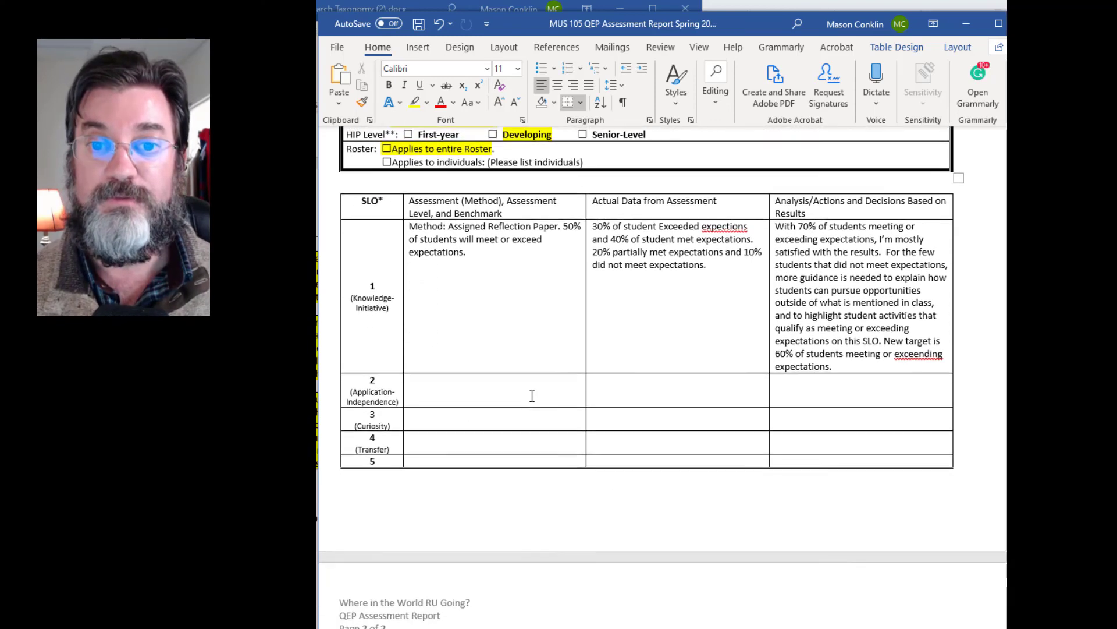
scroll(529, 402, down, 1)
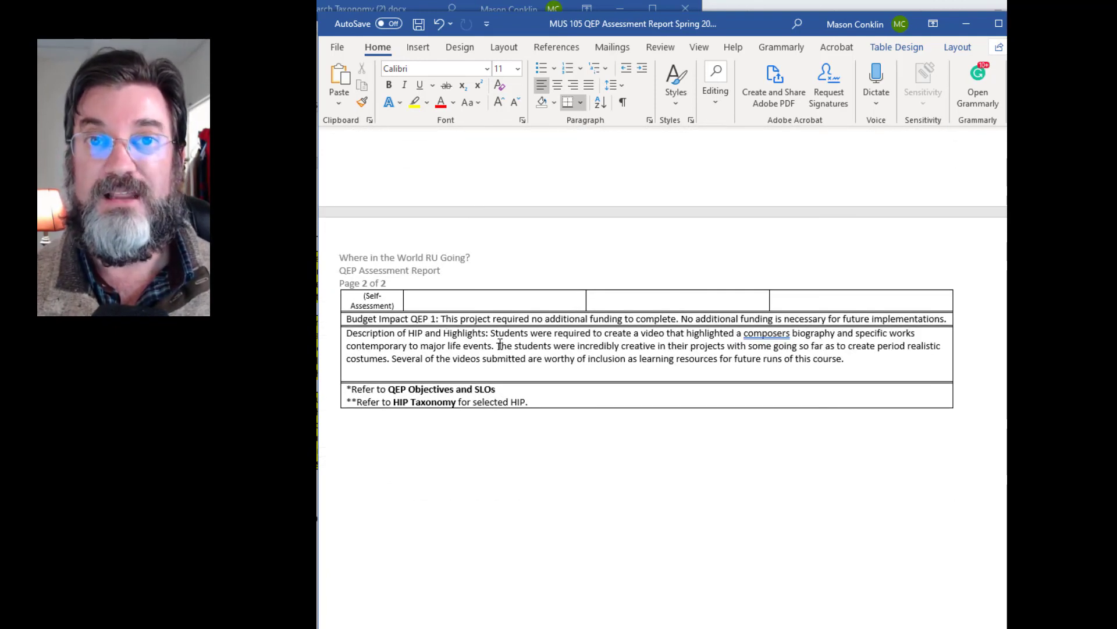
scroll(478, 506, up, 1)
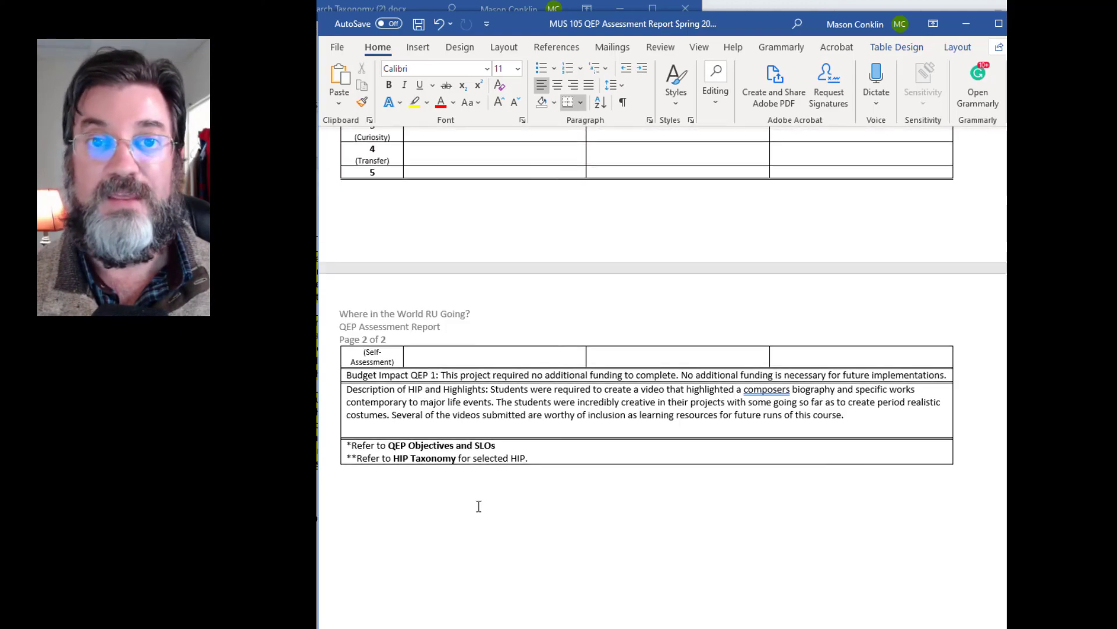
scroll(478, 505, up, 5)
click(342, 47)
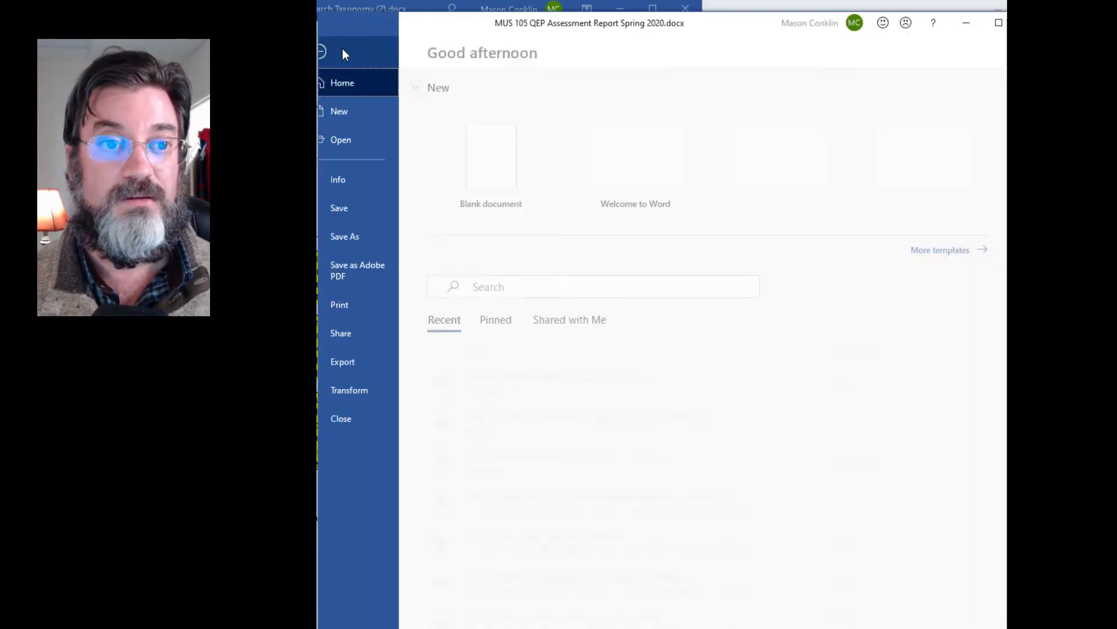
click(340, 208)
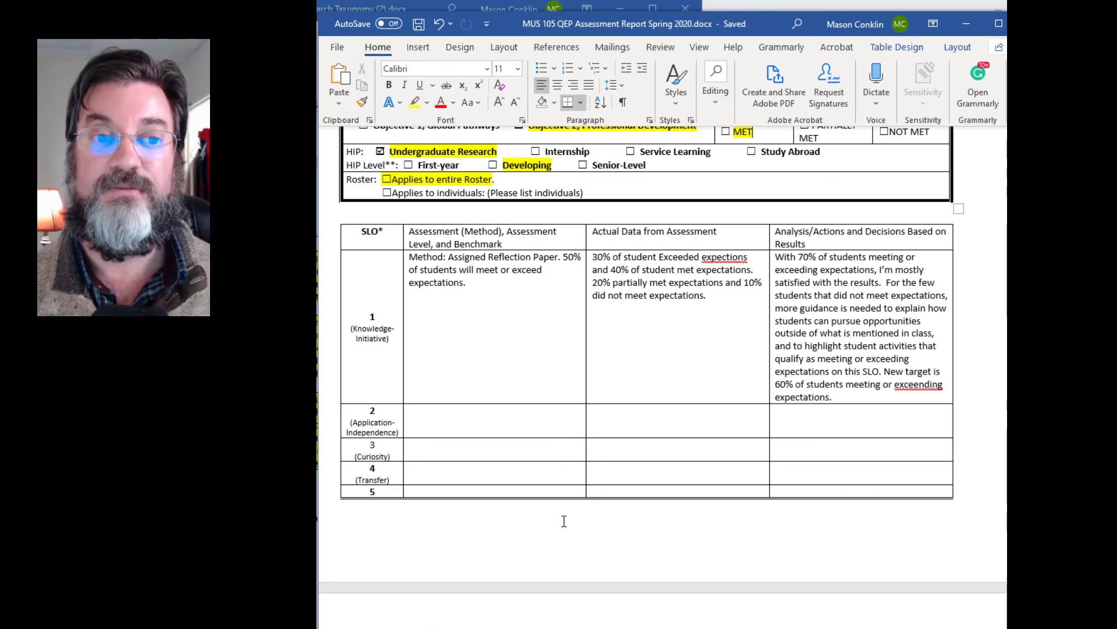
scroll(665, 536, up, 3)
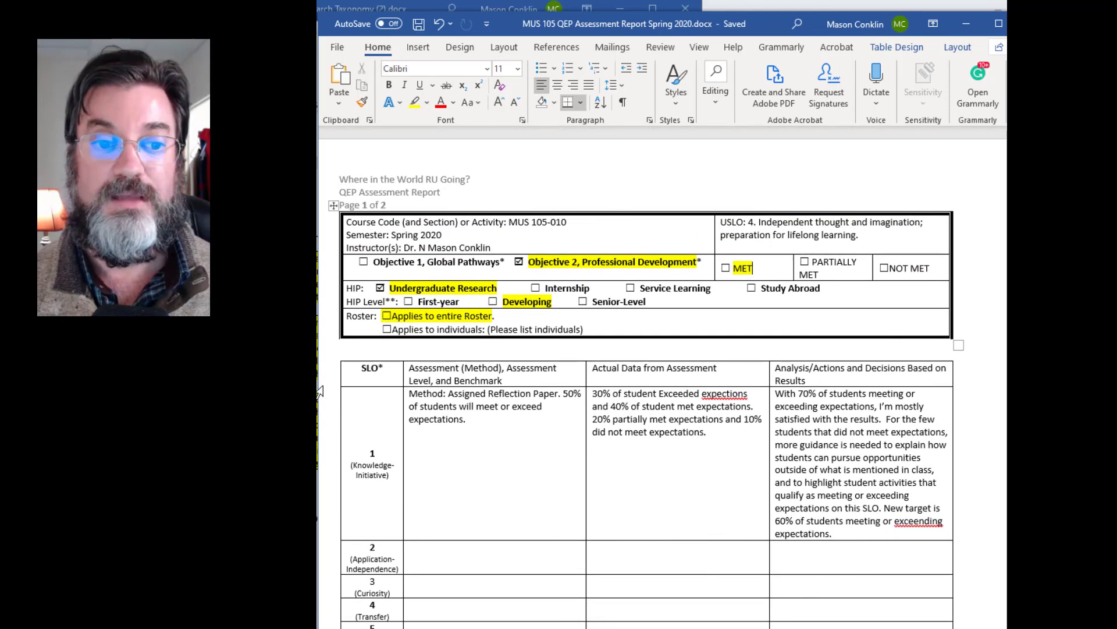